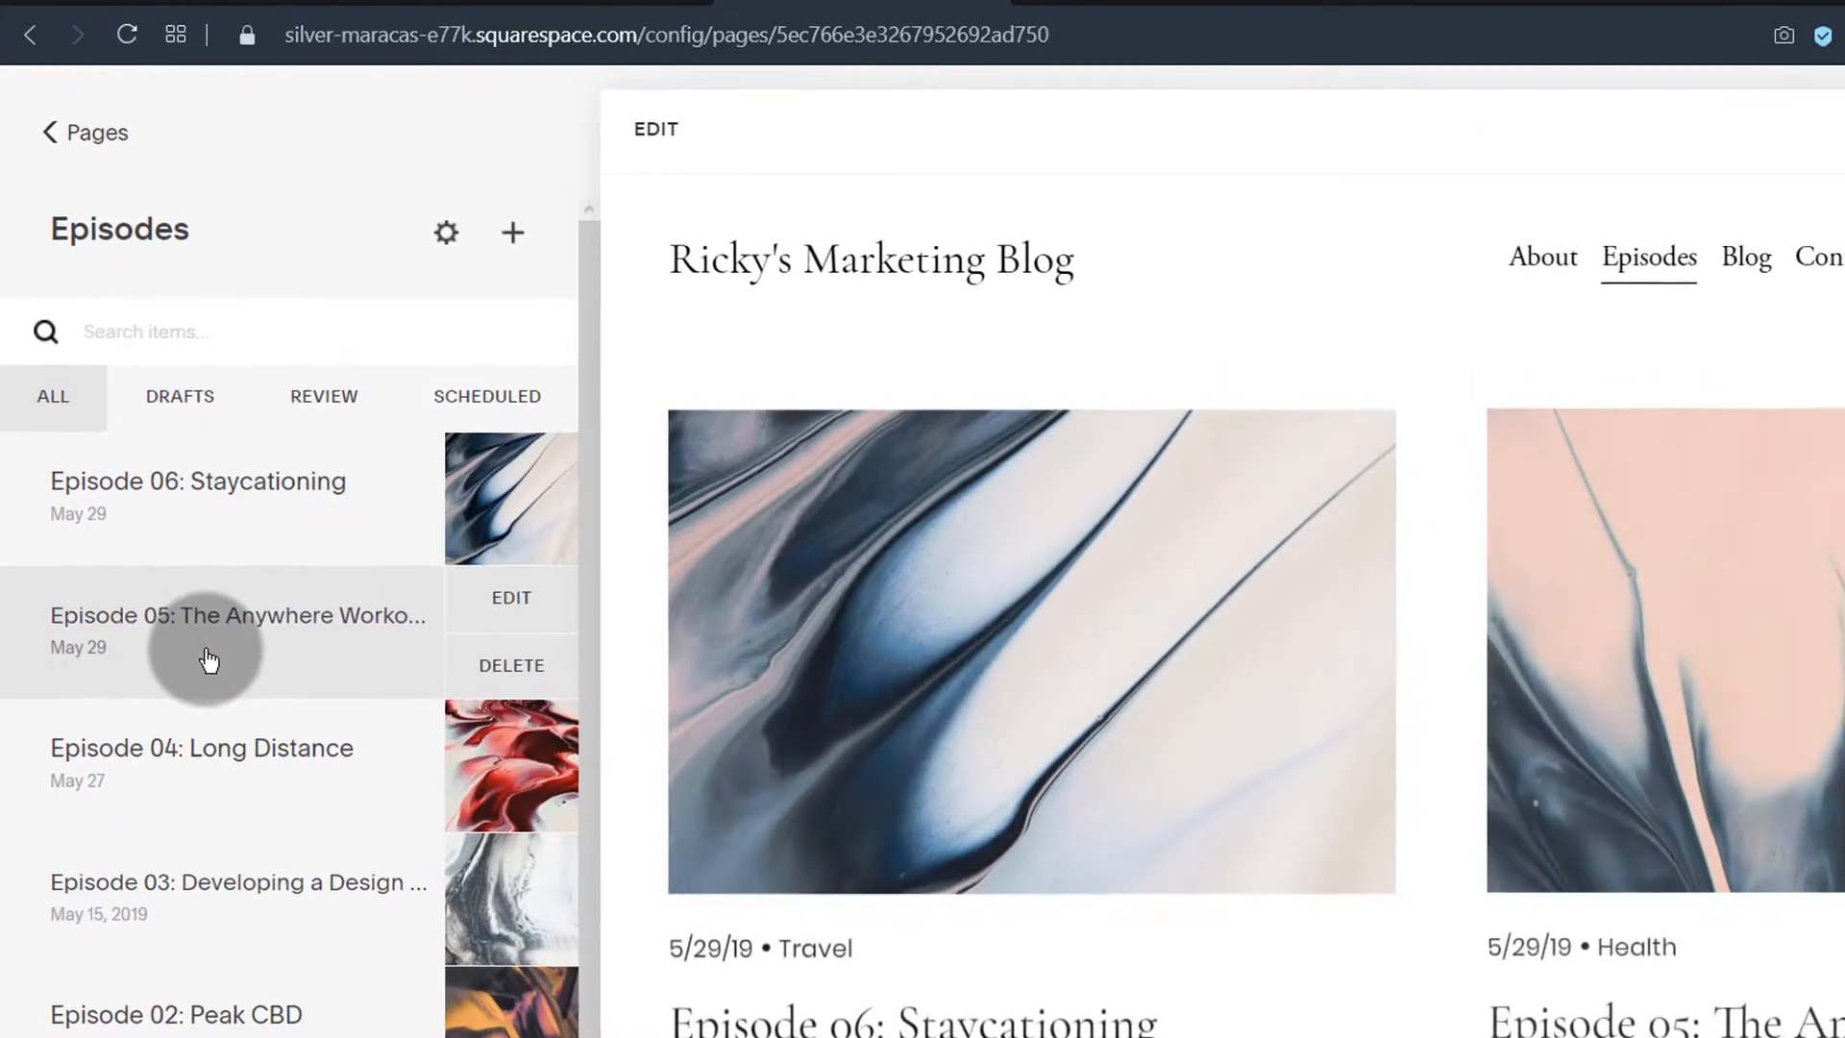
Delete the Episodes page from the main navigation after reviewing its demo posts
{"action": "scroll", "coordinate": [897, 646], "scroll_direction": "down", "scroll_amount": 10}
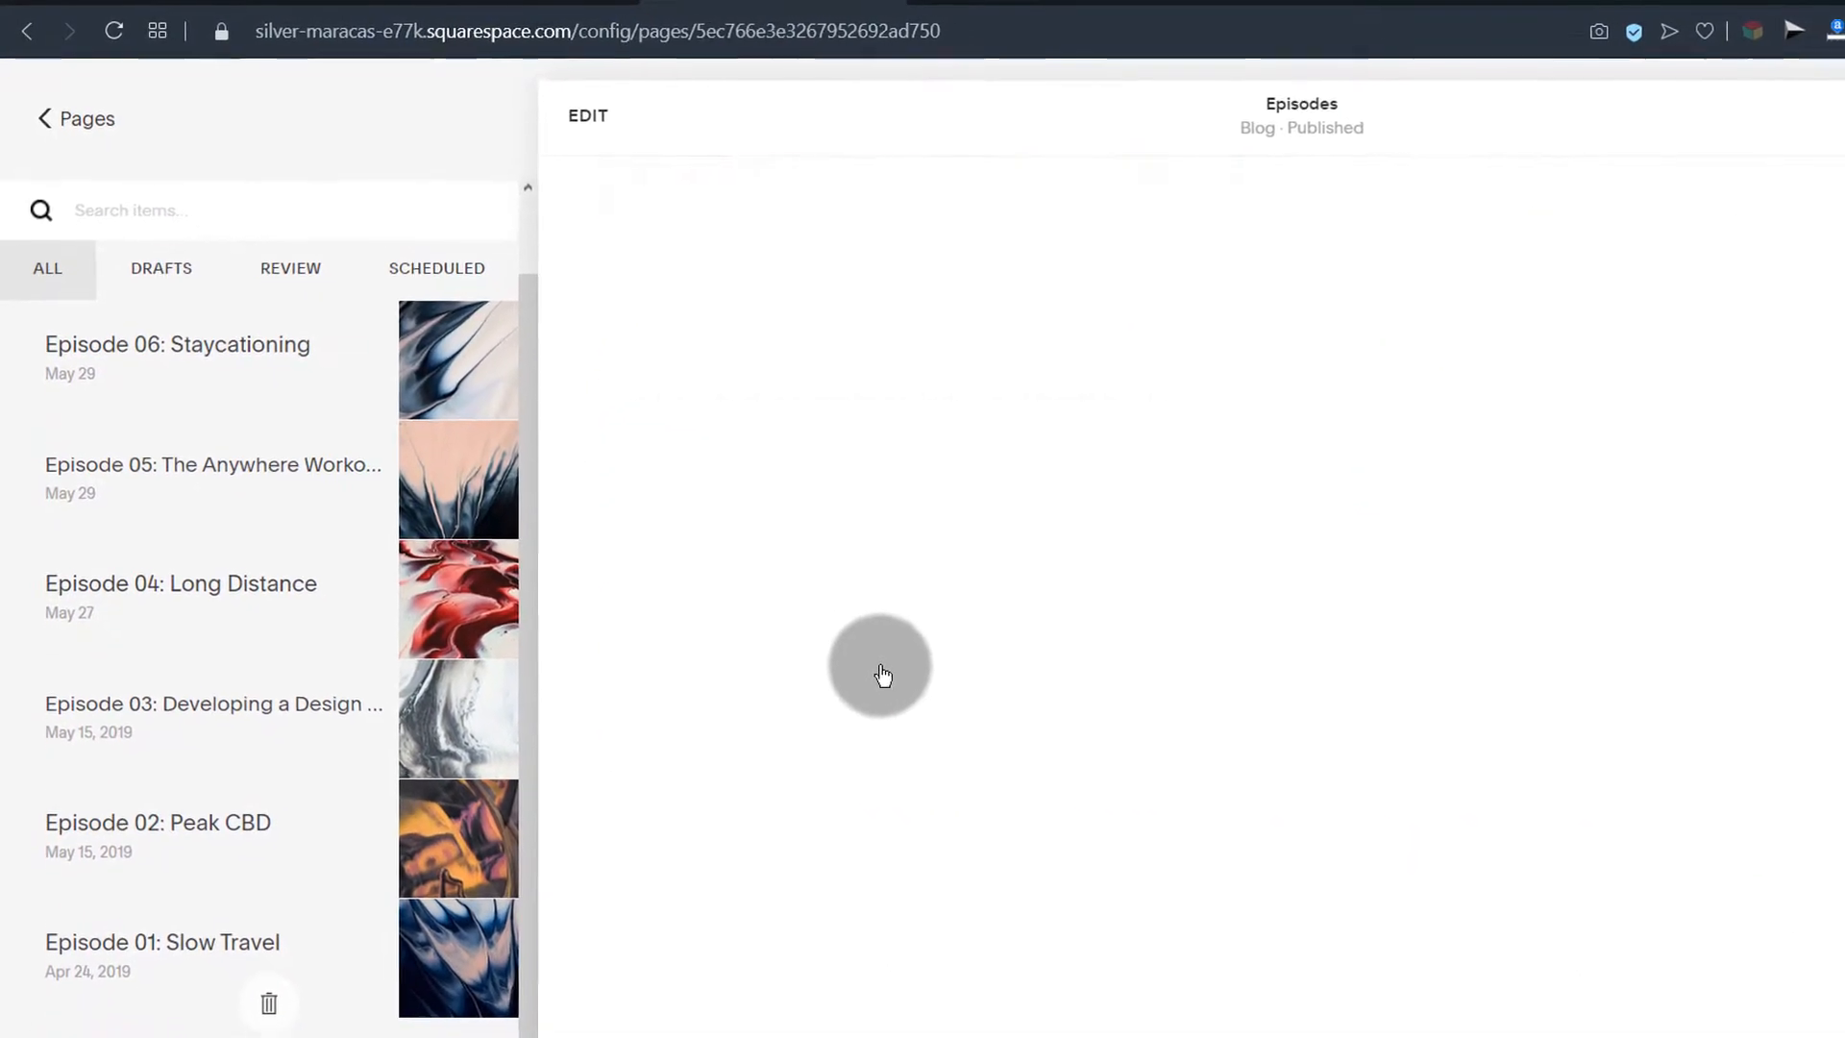
{"action": "scroll", "coordinate": [841, 618], "scroll_direction": "down", "scroll_amount": 5}
{"action": "scroll", "coordinate": [778, 613], "scroll_direction": "up", "scroll_amount": 10}
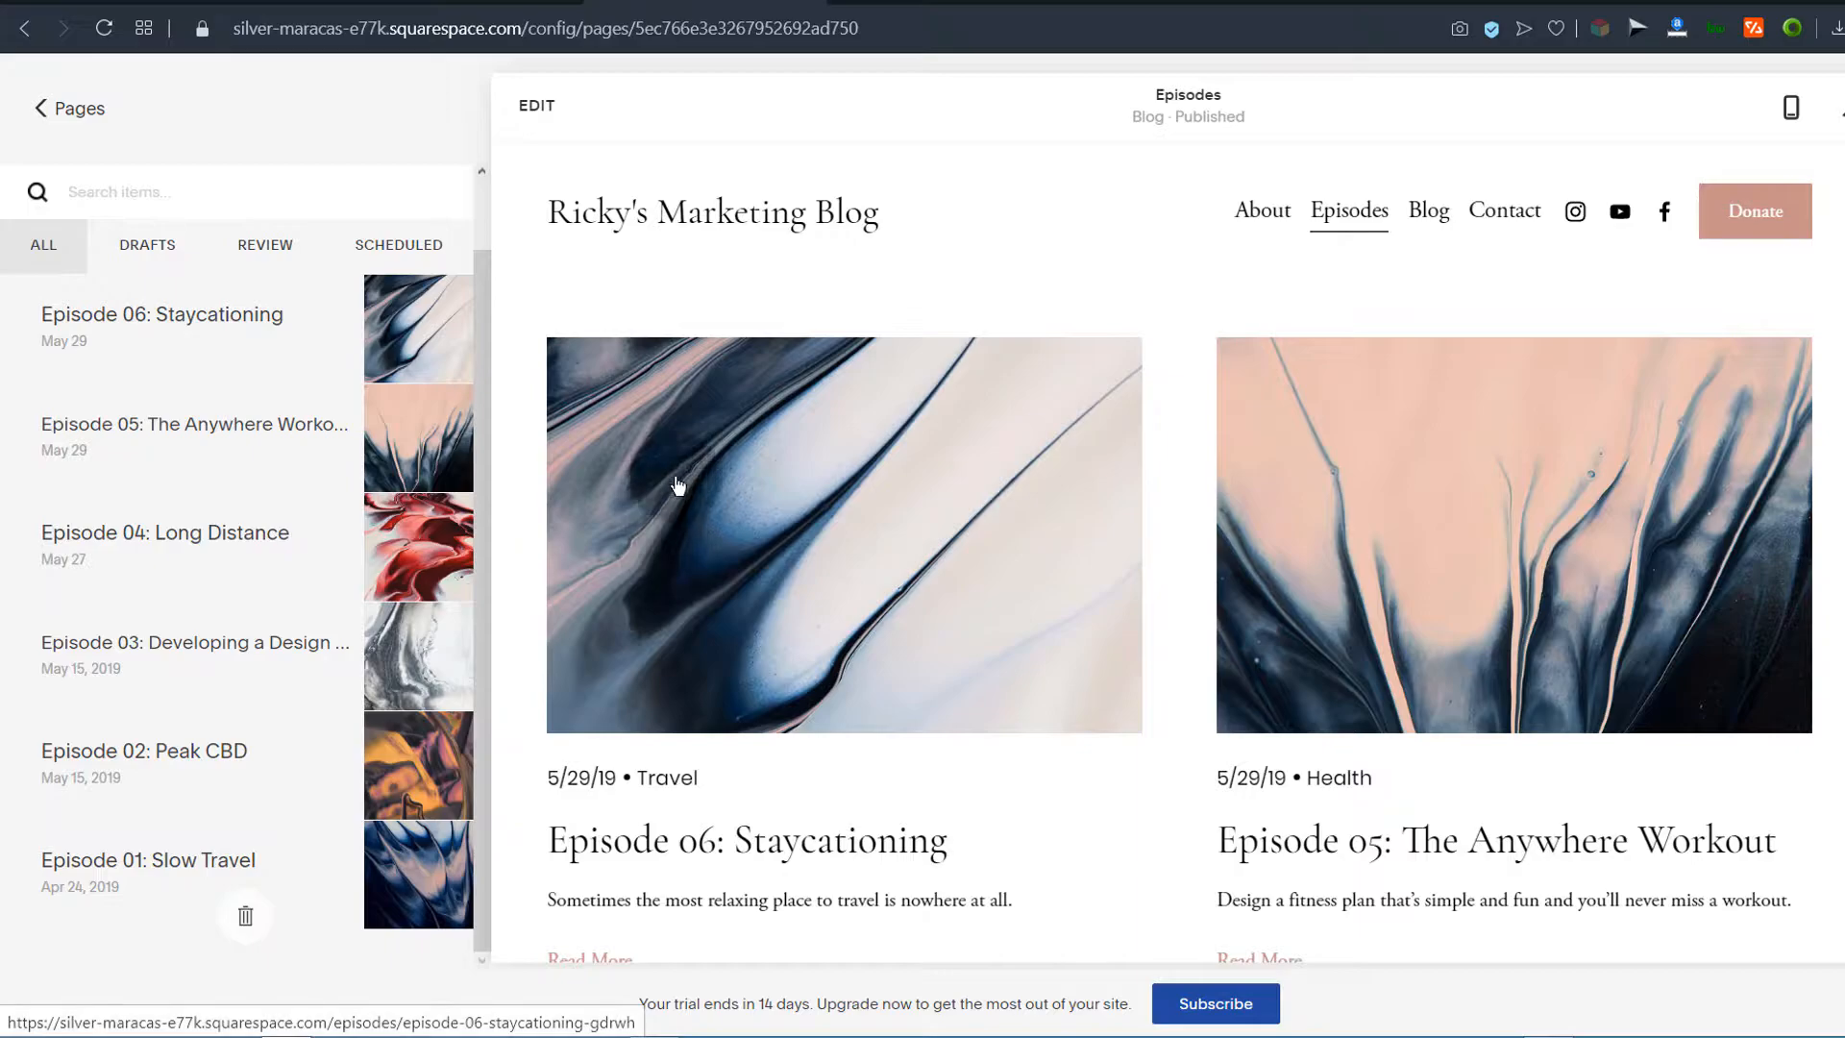
{"action": "scroll", "coordinate": [1268, 485], "scroll_direction": "down", "scroll_amount": 10}
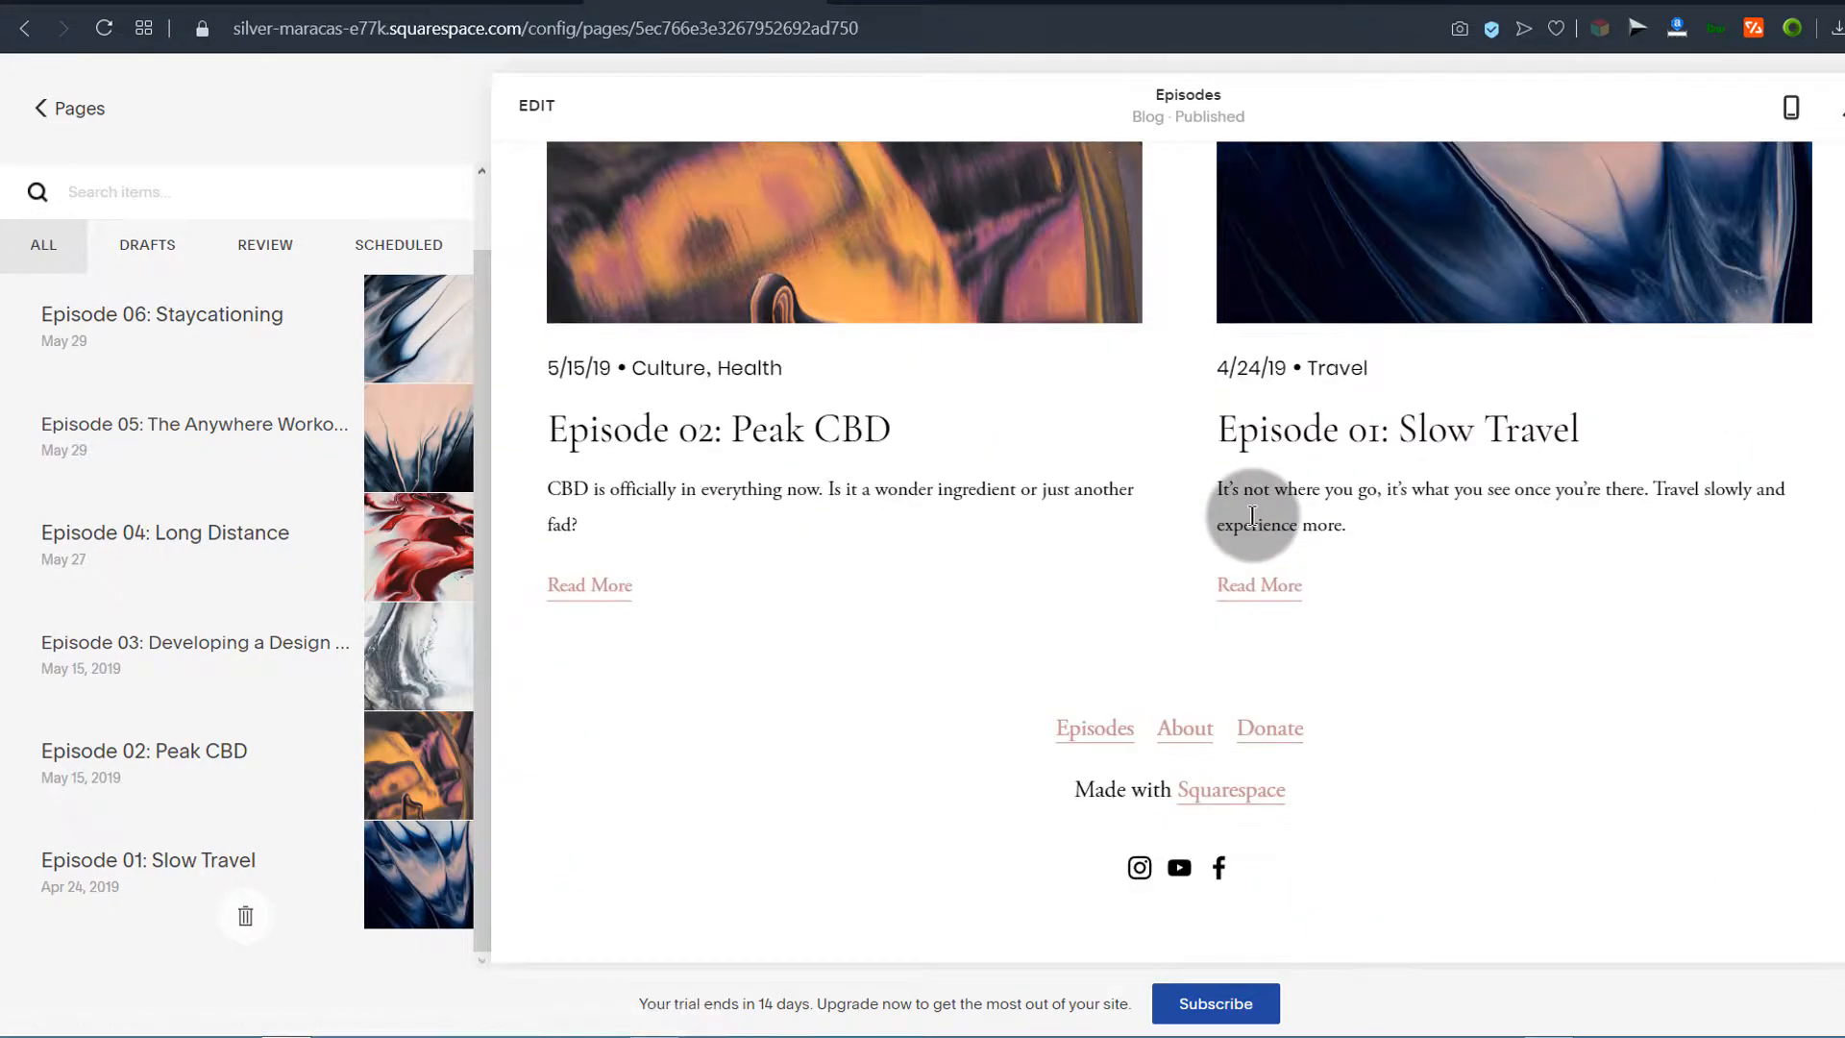
{"action": "scroll", "coordinate": [1105, 566], "scroll_direction": "up", "scroll_amount": 5}
{"action": "scroll", "coordinate": [1054, 603], "scroll_direction": "up", "scroll_amount": 6}
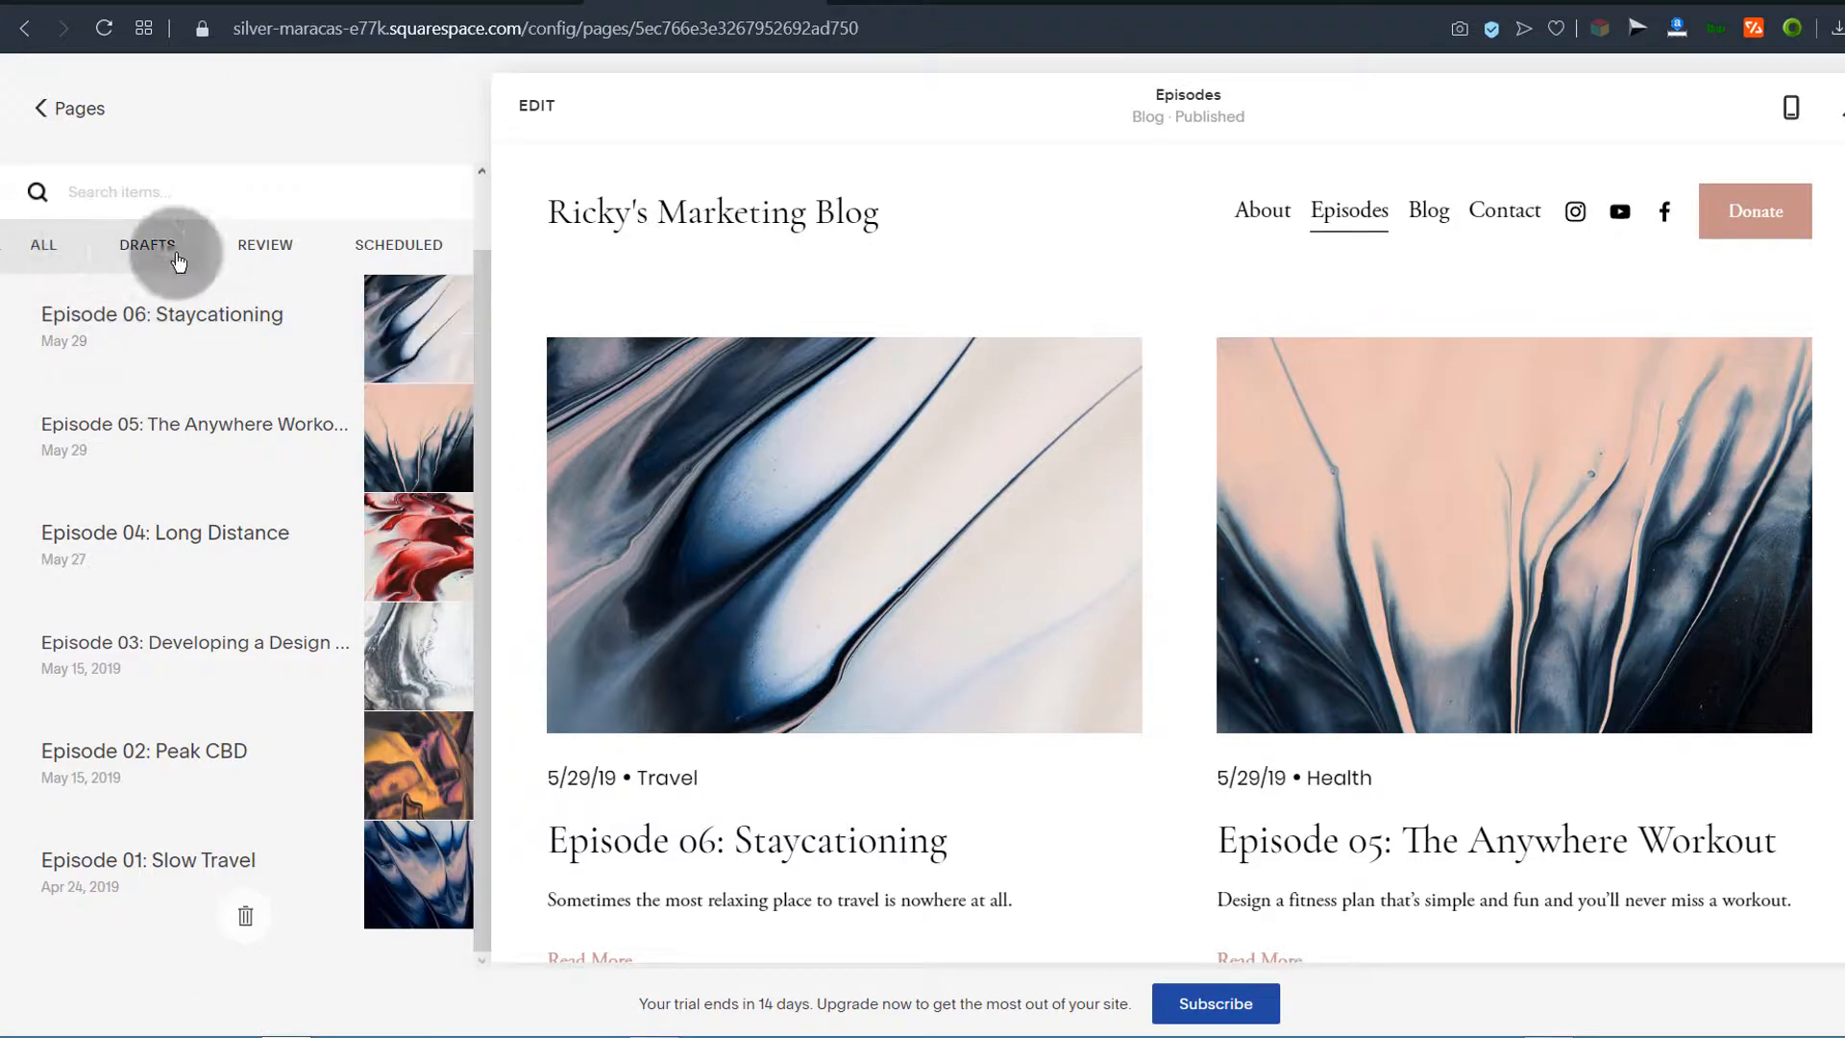
{"action": "left_click", "coordinate": [42, 108]}
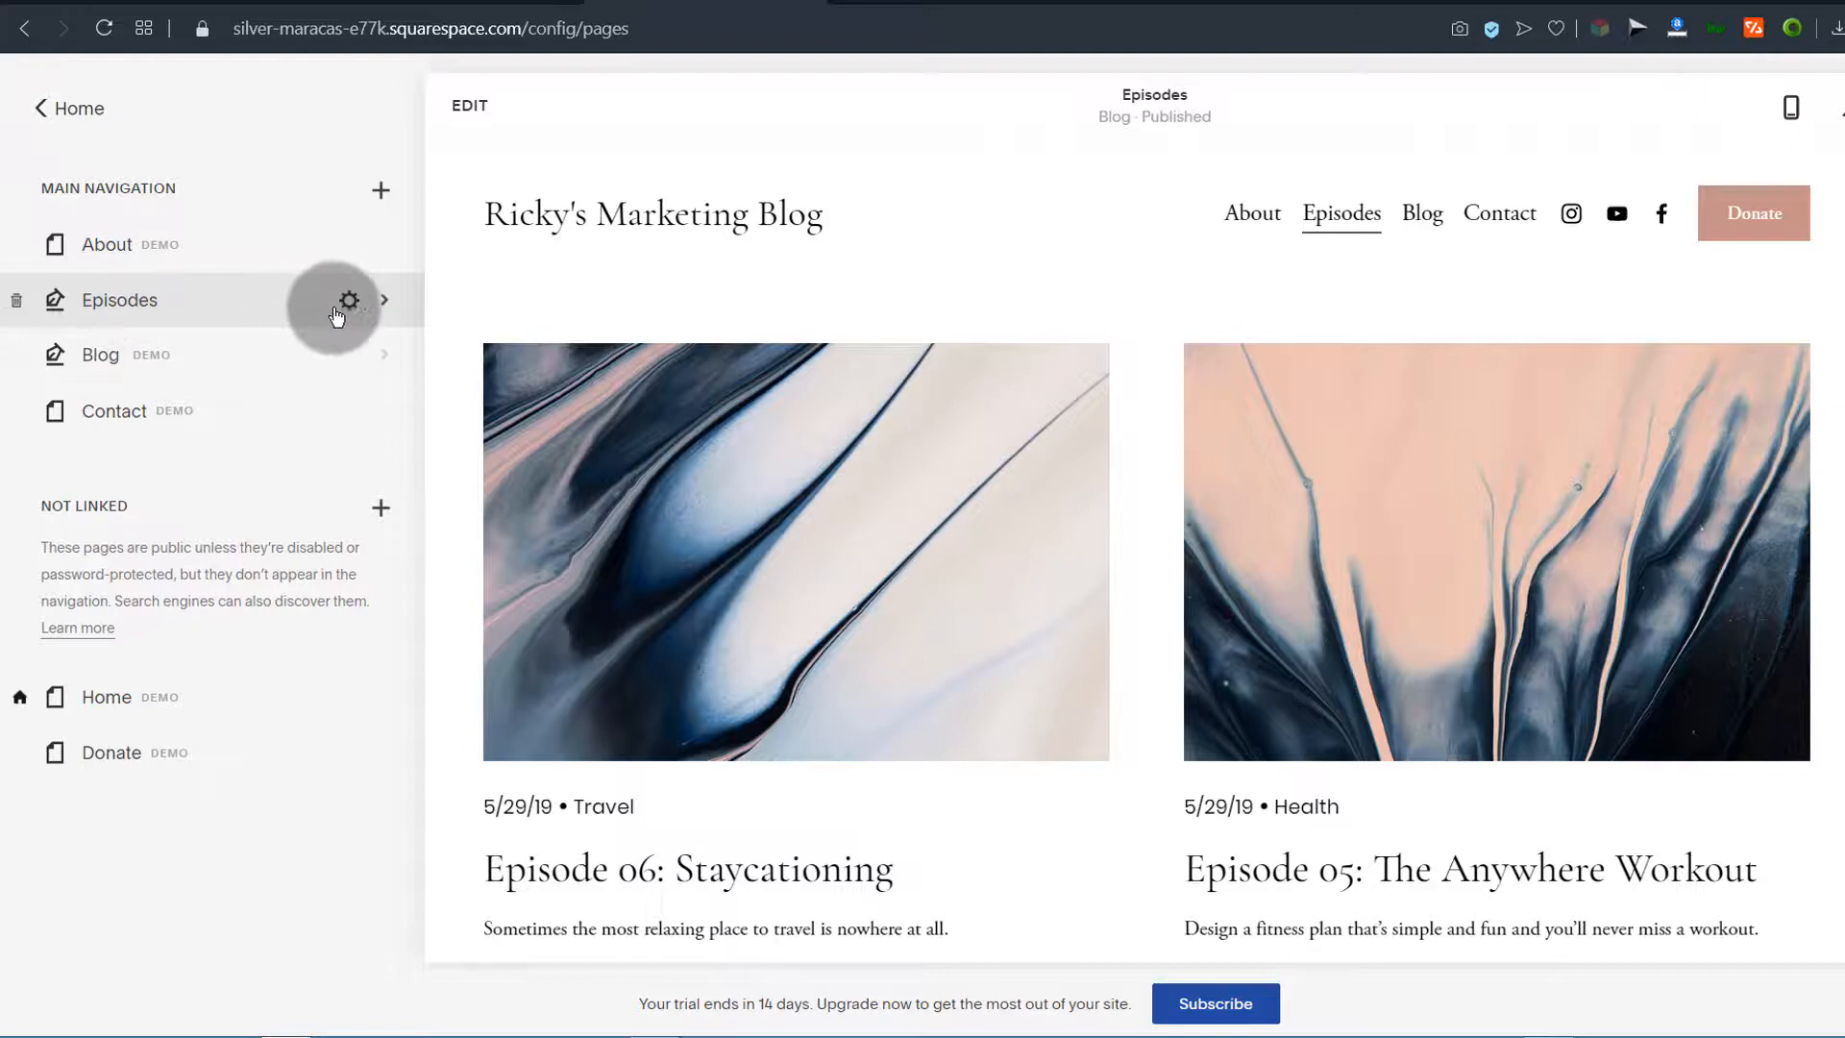
{"action": "left_click", "coordinate": [24, 303]}
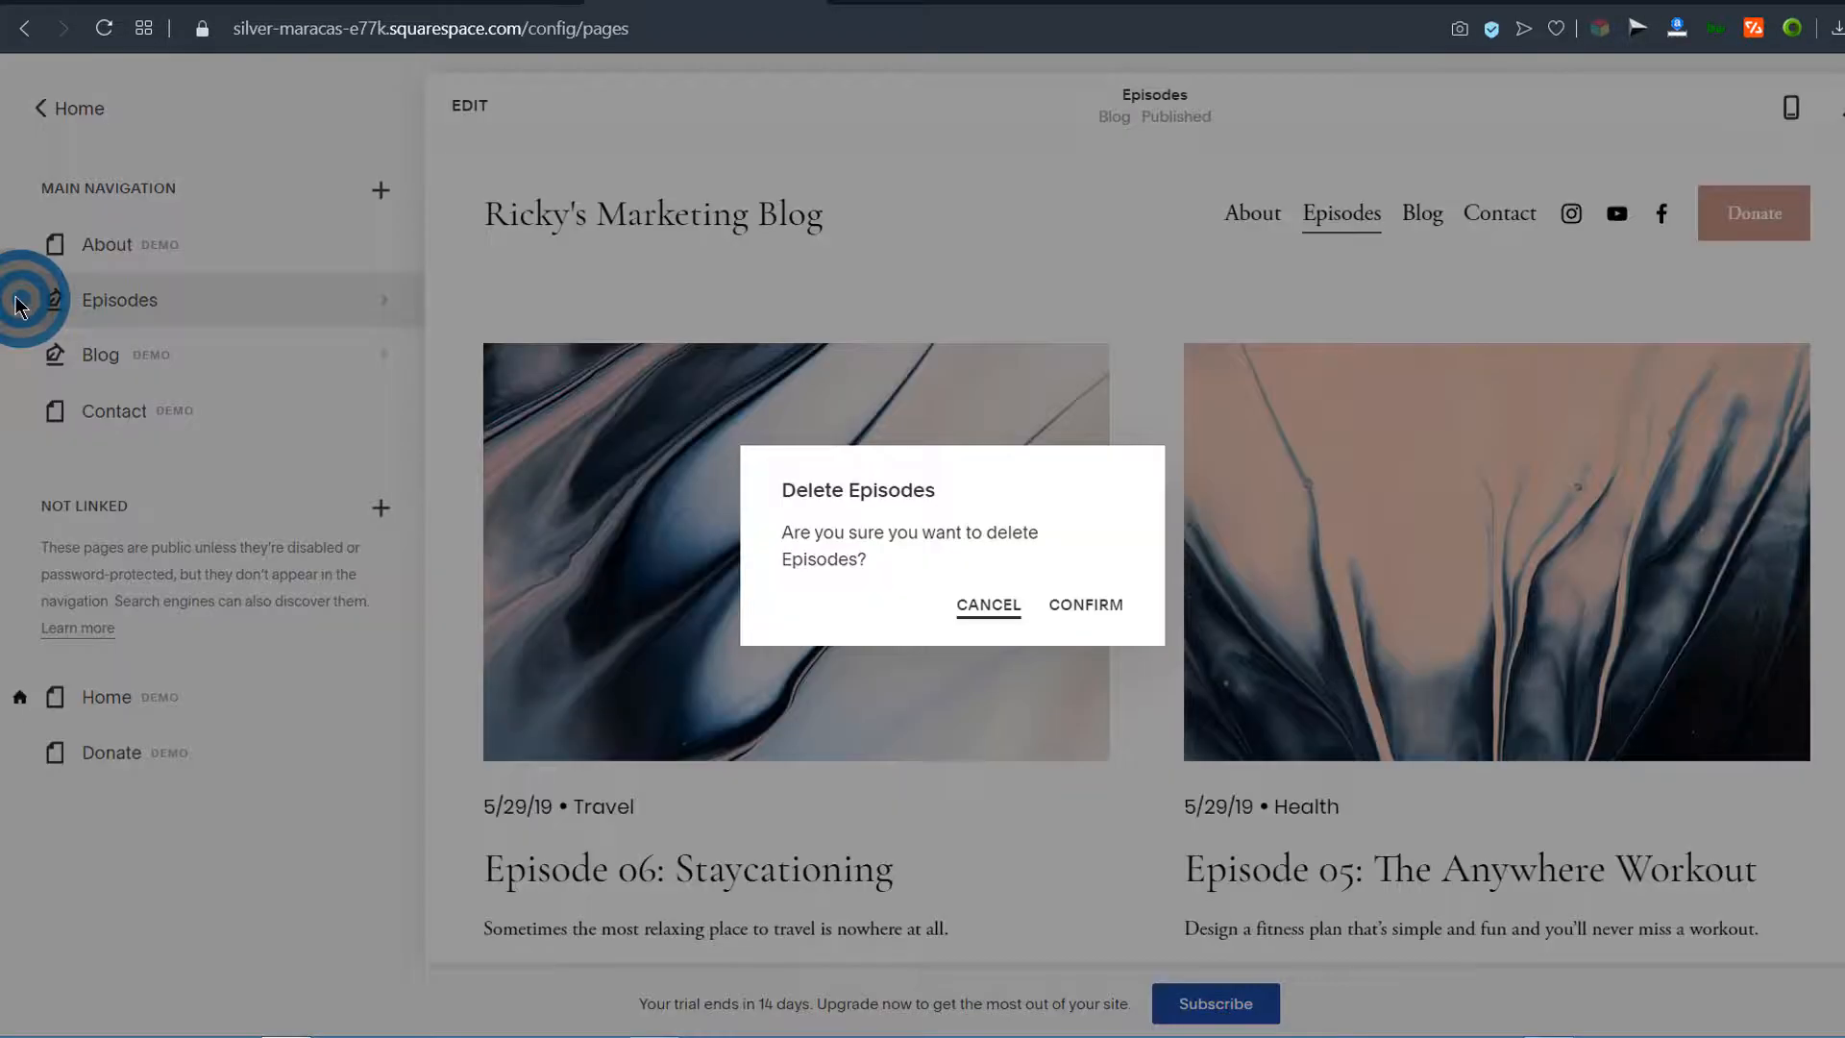
{"action": "left_click", "coordinate": [1096, 611]}
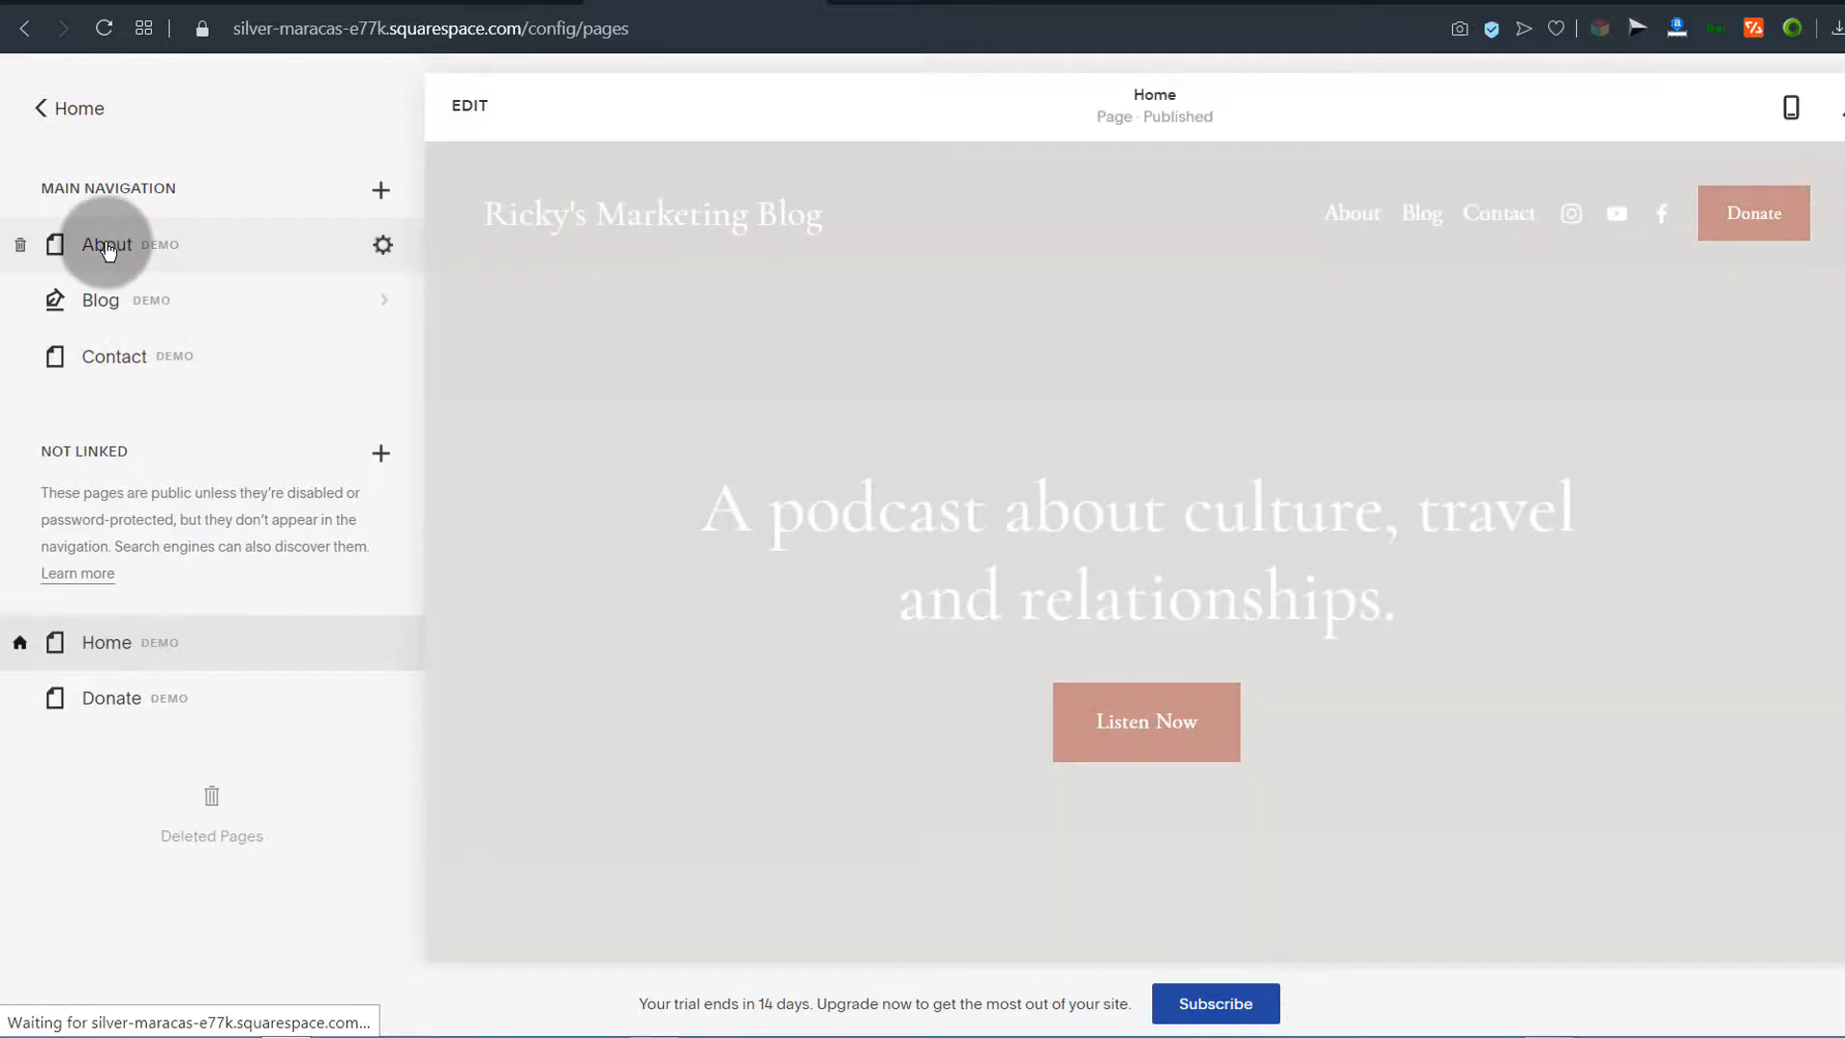
Review the demo About page and delete it from the main navigation
{"action": "left_click", "coordinate": [107, 246]}
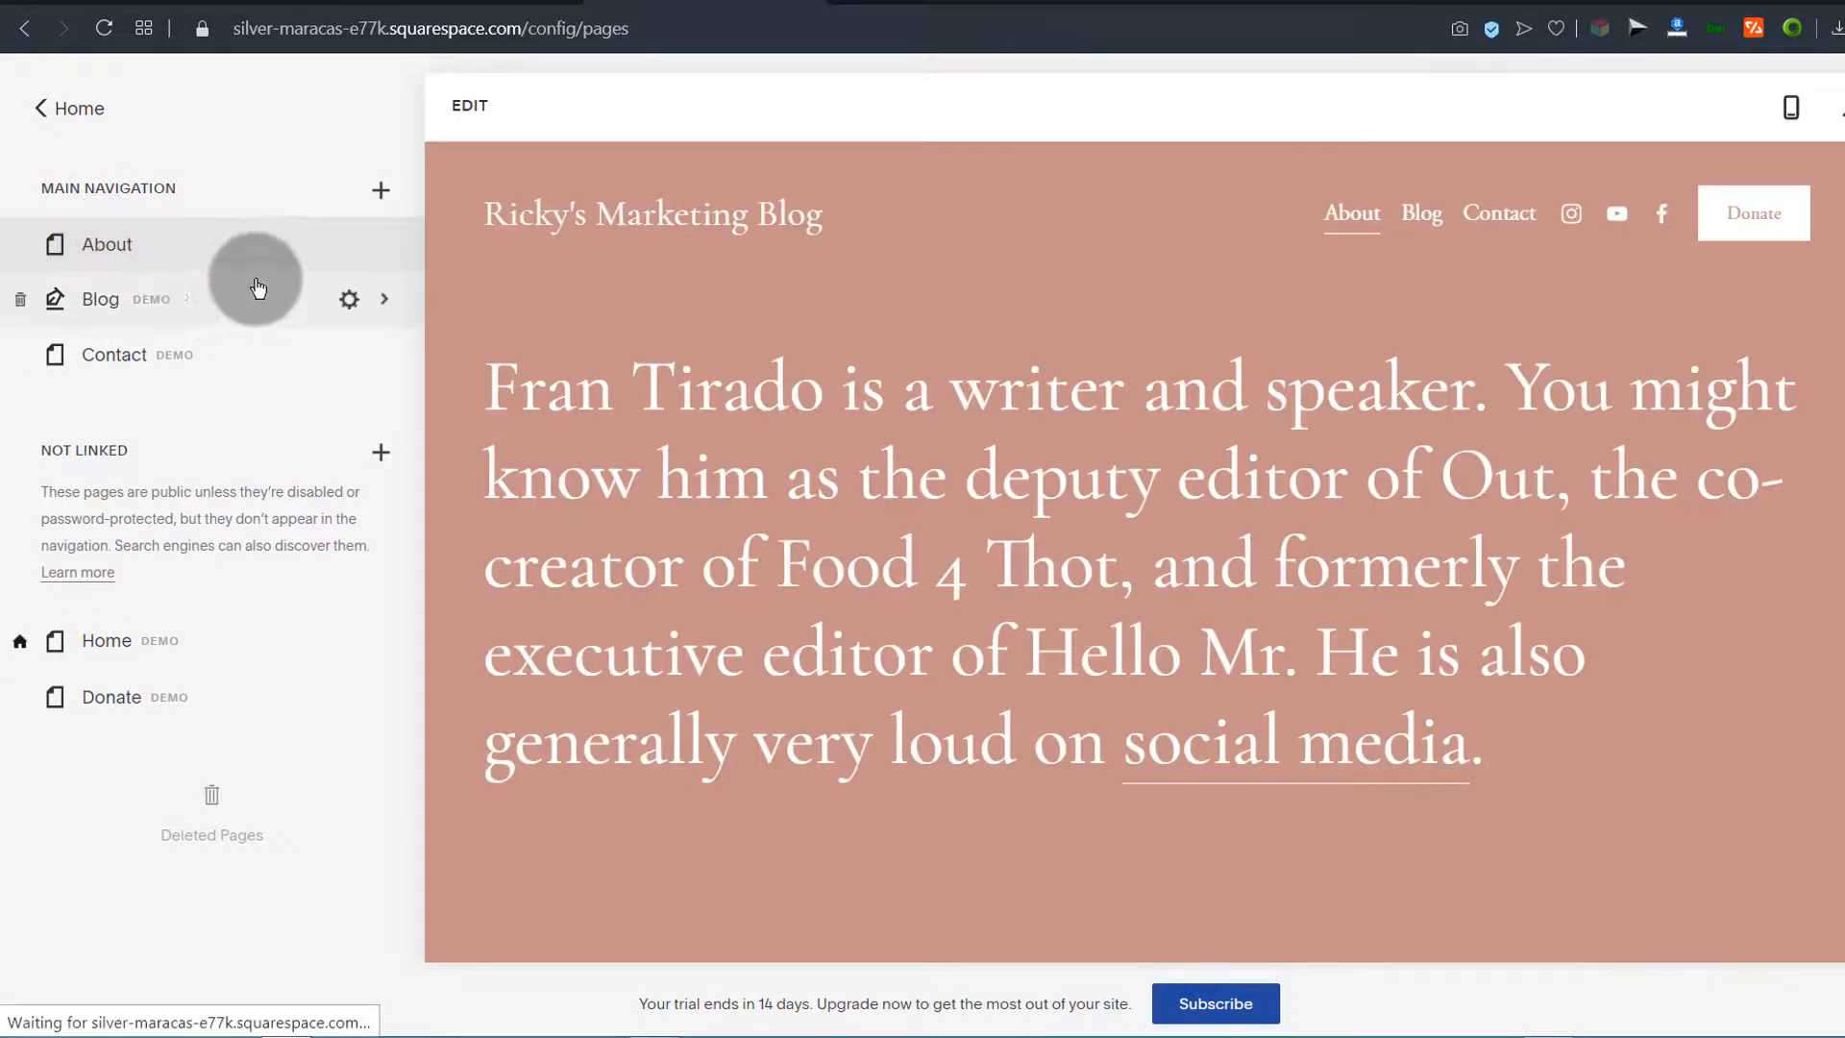
{"action": "scroll", "coordinate": [797, 474], "scroll_direction": "down", "scroll_amount": 9}
{"action": "scroll", "coordinate": [799, 465], "scroll_direction": "down", "scroll_amount": 4}
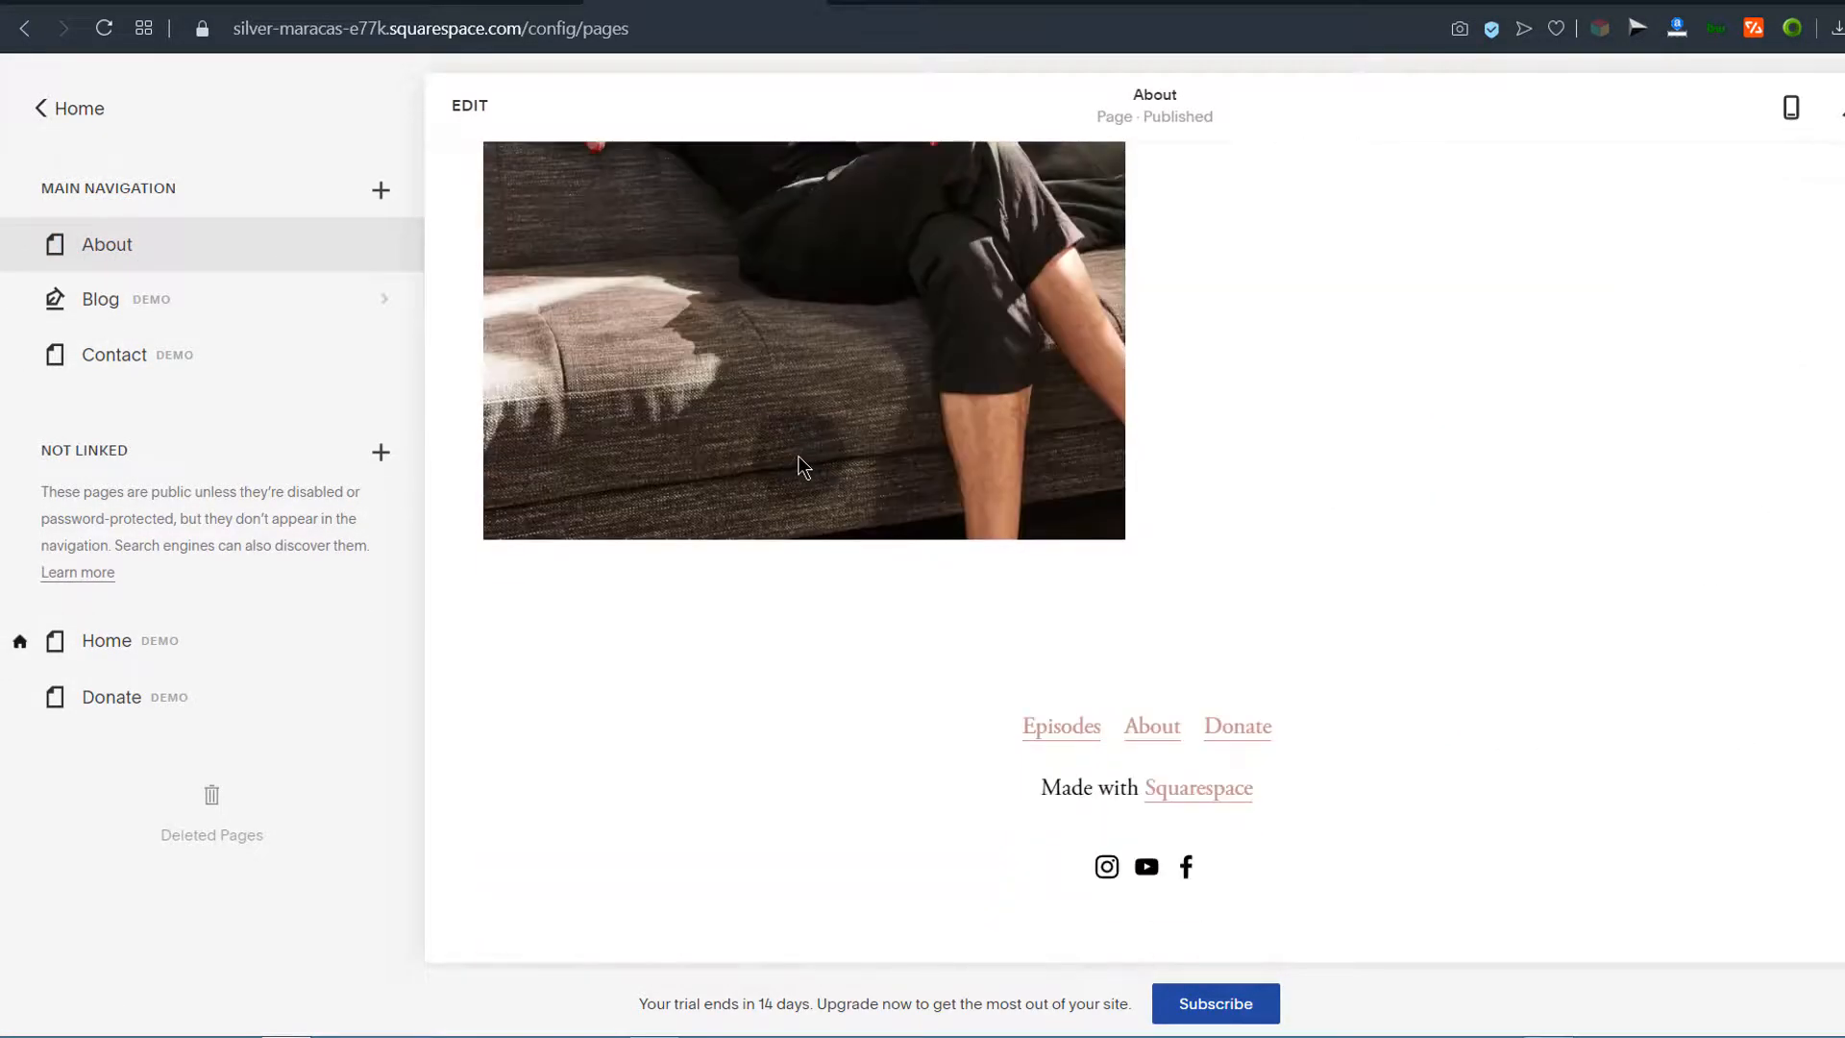
{"action": "scroll", "coordinate": [798, 451], "scroll_direction": "up", "scroll_amount": 15}
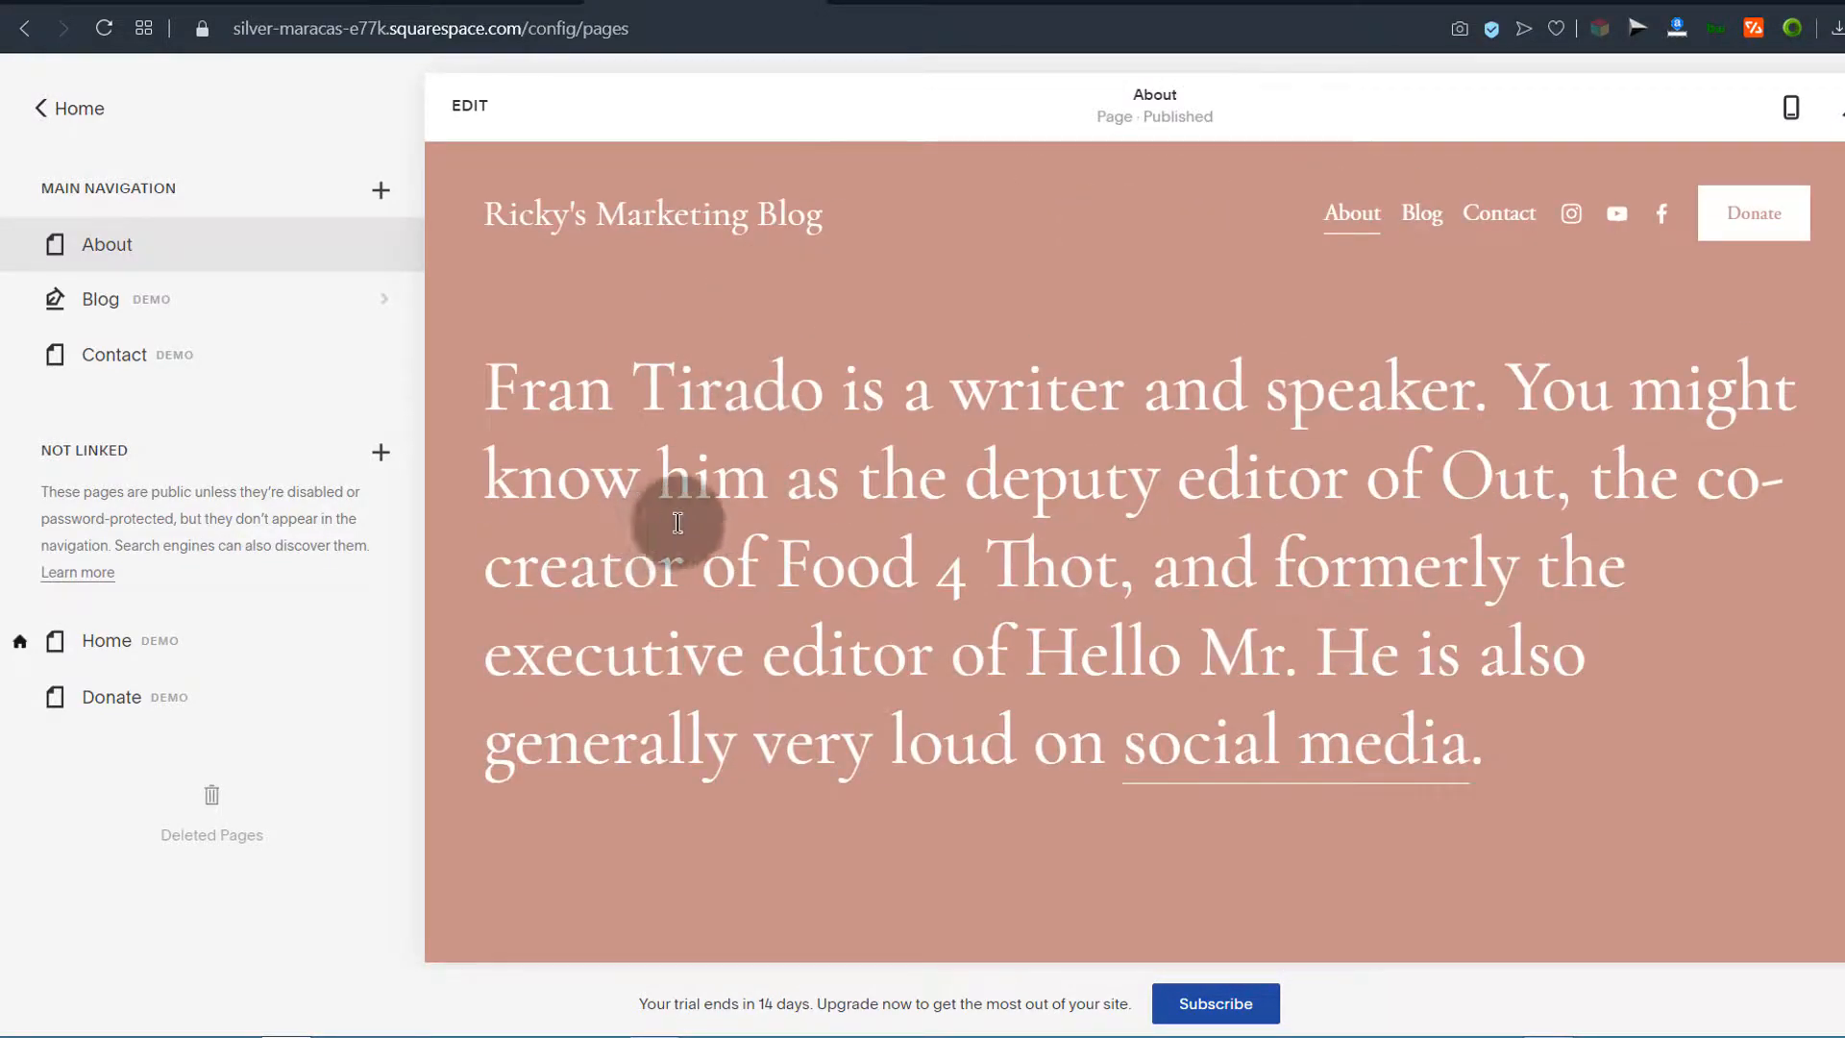
{"action": "left_click", "coordinate": [24, 247]}
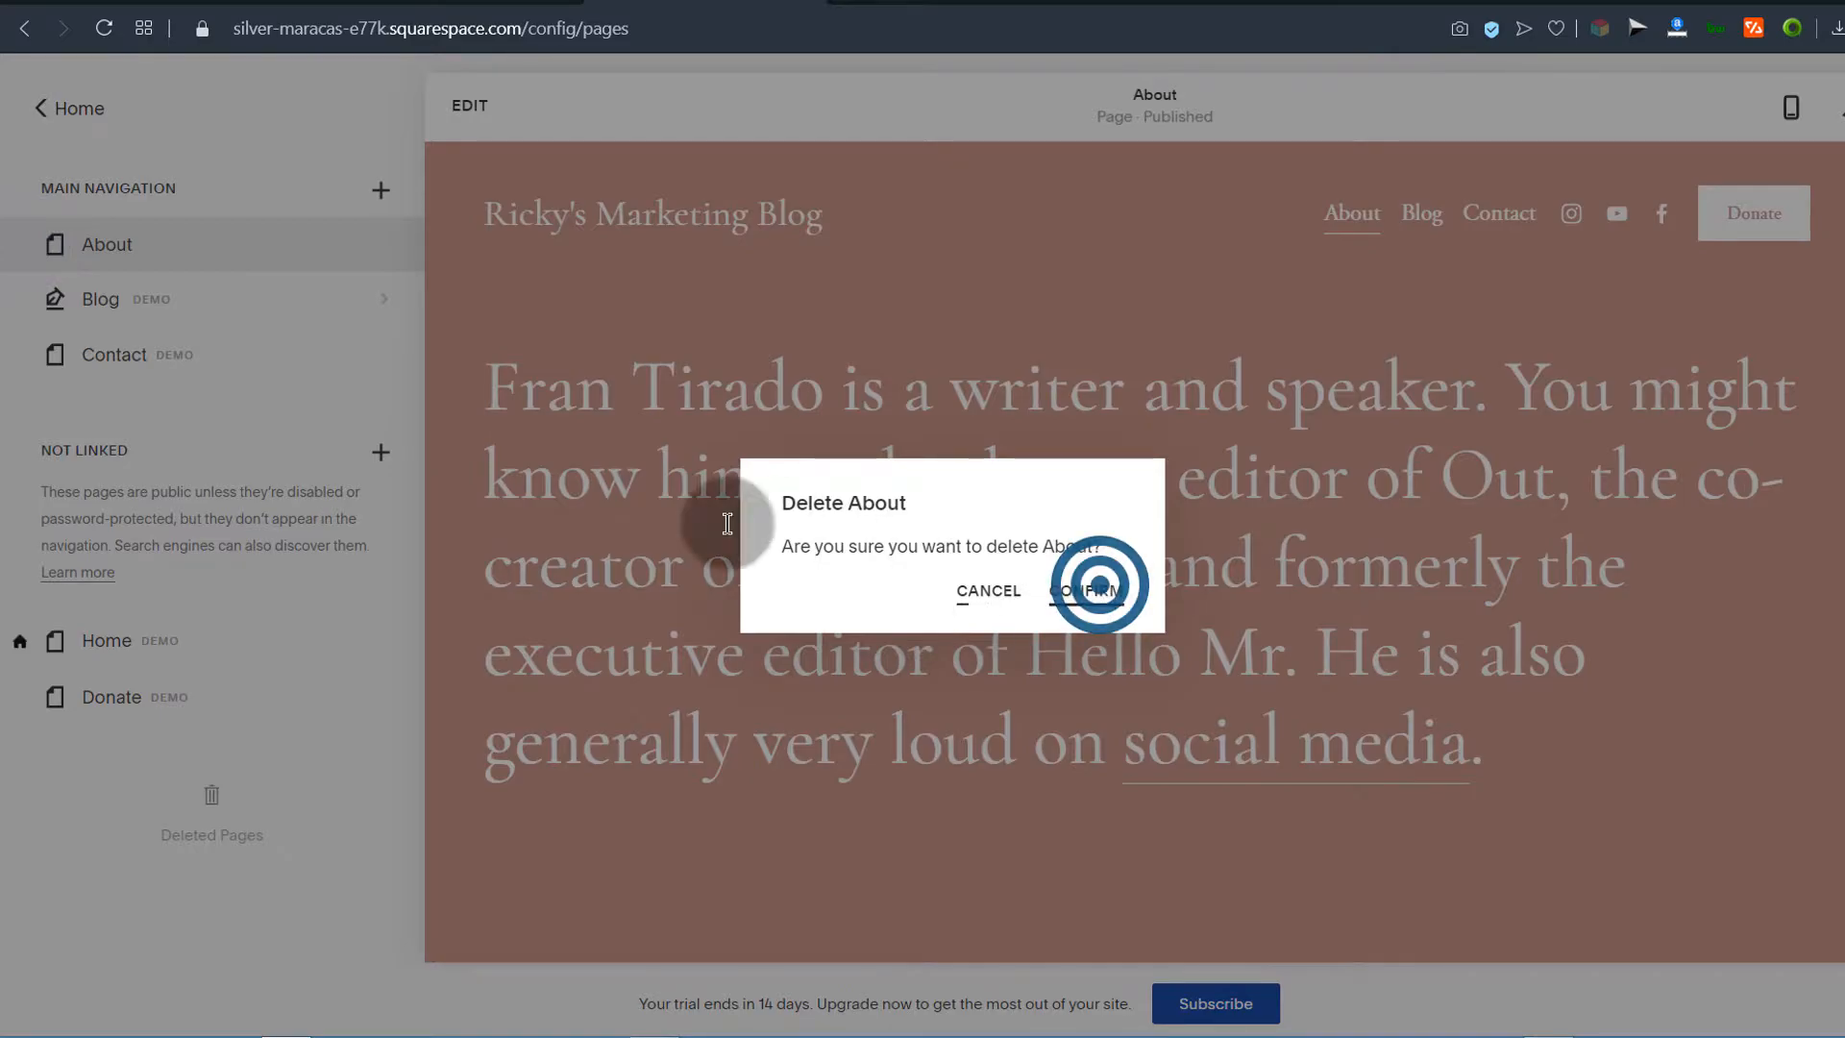
{"action": "left_click", "coordinate": [1096, 589]}
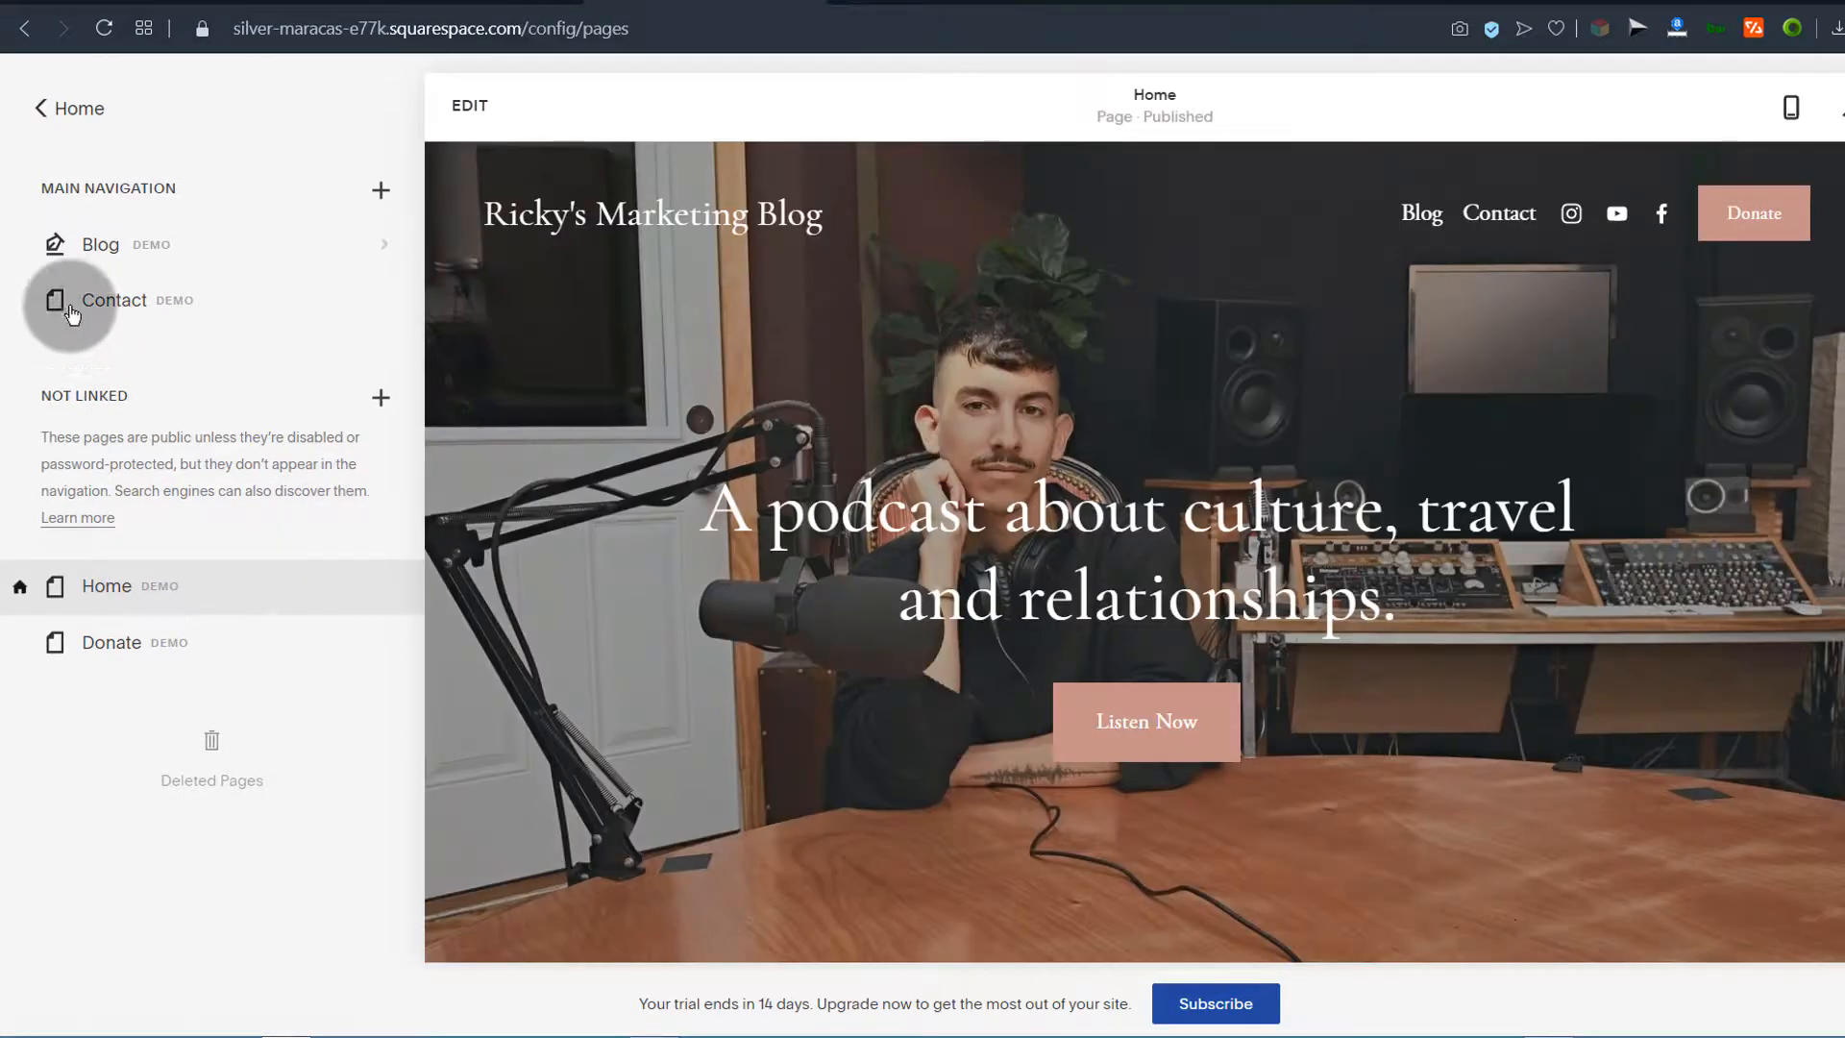
Review the demo Blog page and its posts, and delete it from the main navigation
{"action": "mouse_move", "coordinate": [93, 248]}
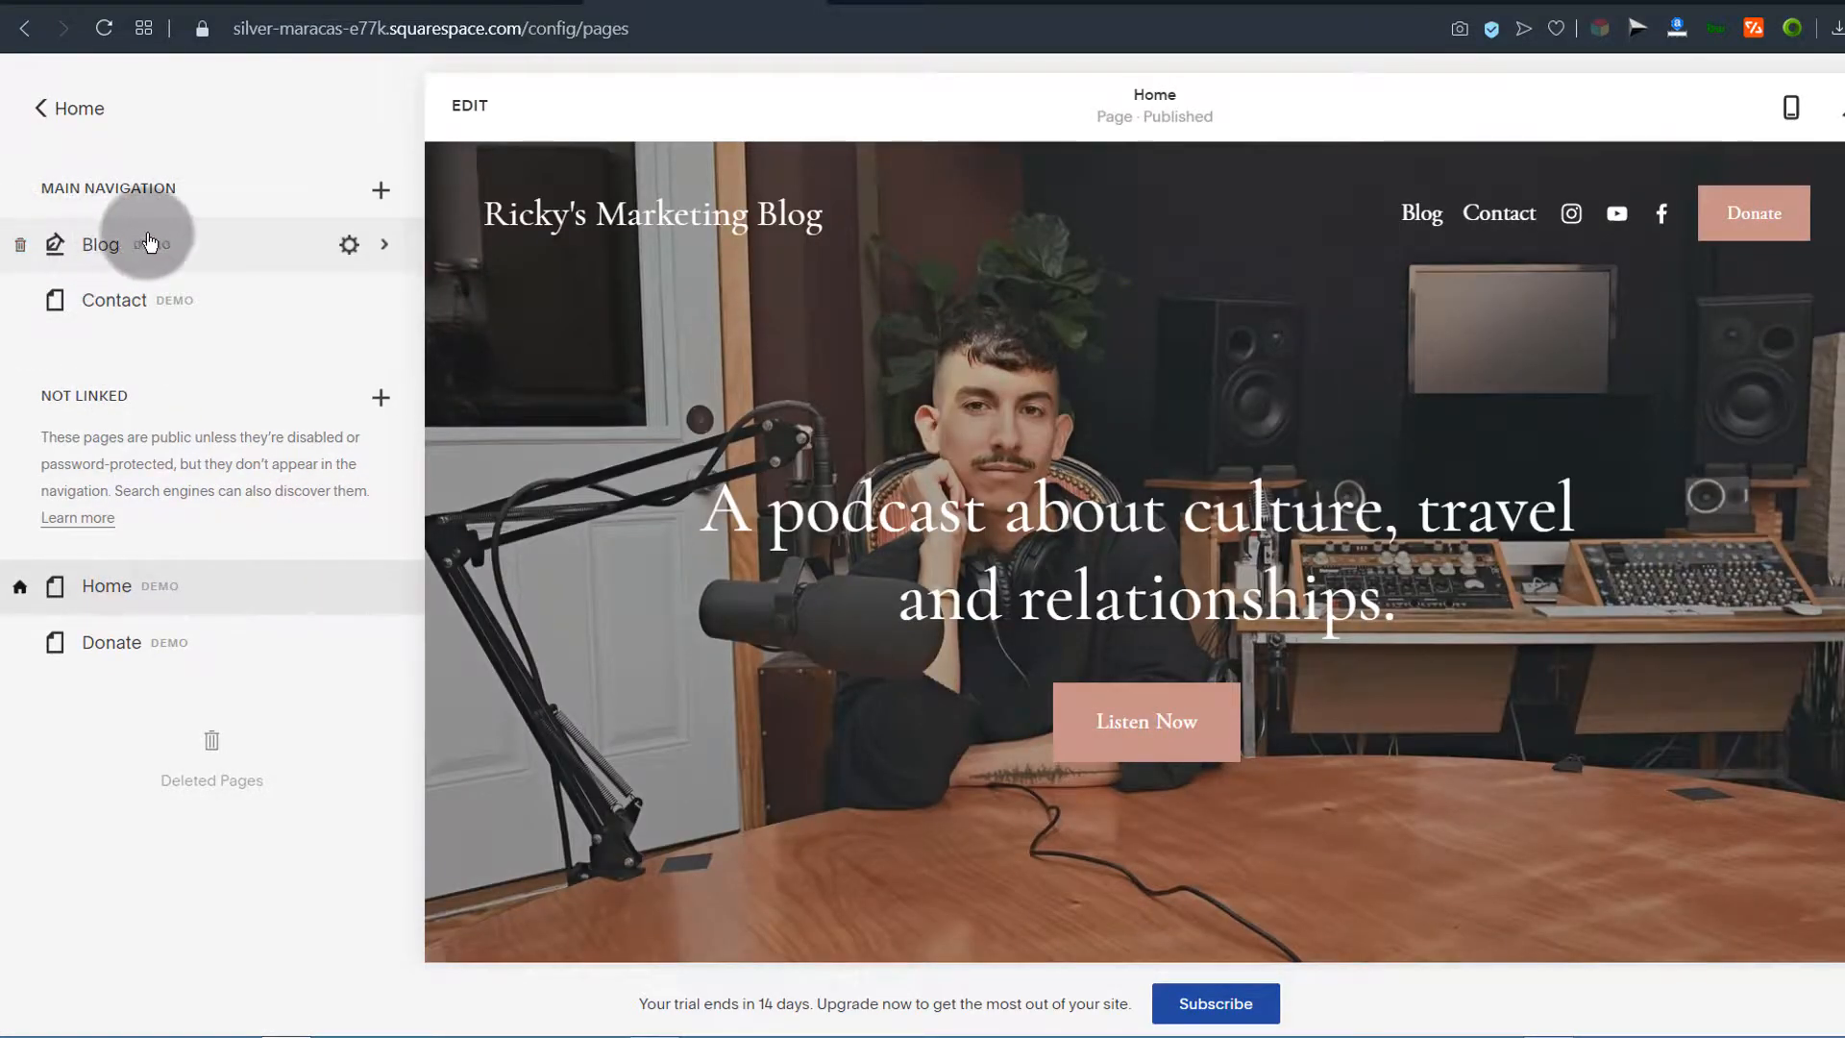
{"action": "scroll", "coordinate": [602, 309], "scroll_direction": "down", "scroll_amount": 10}
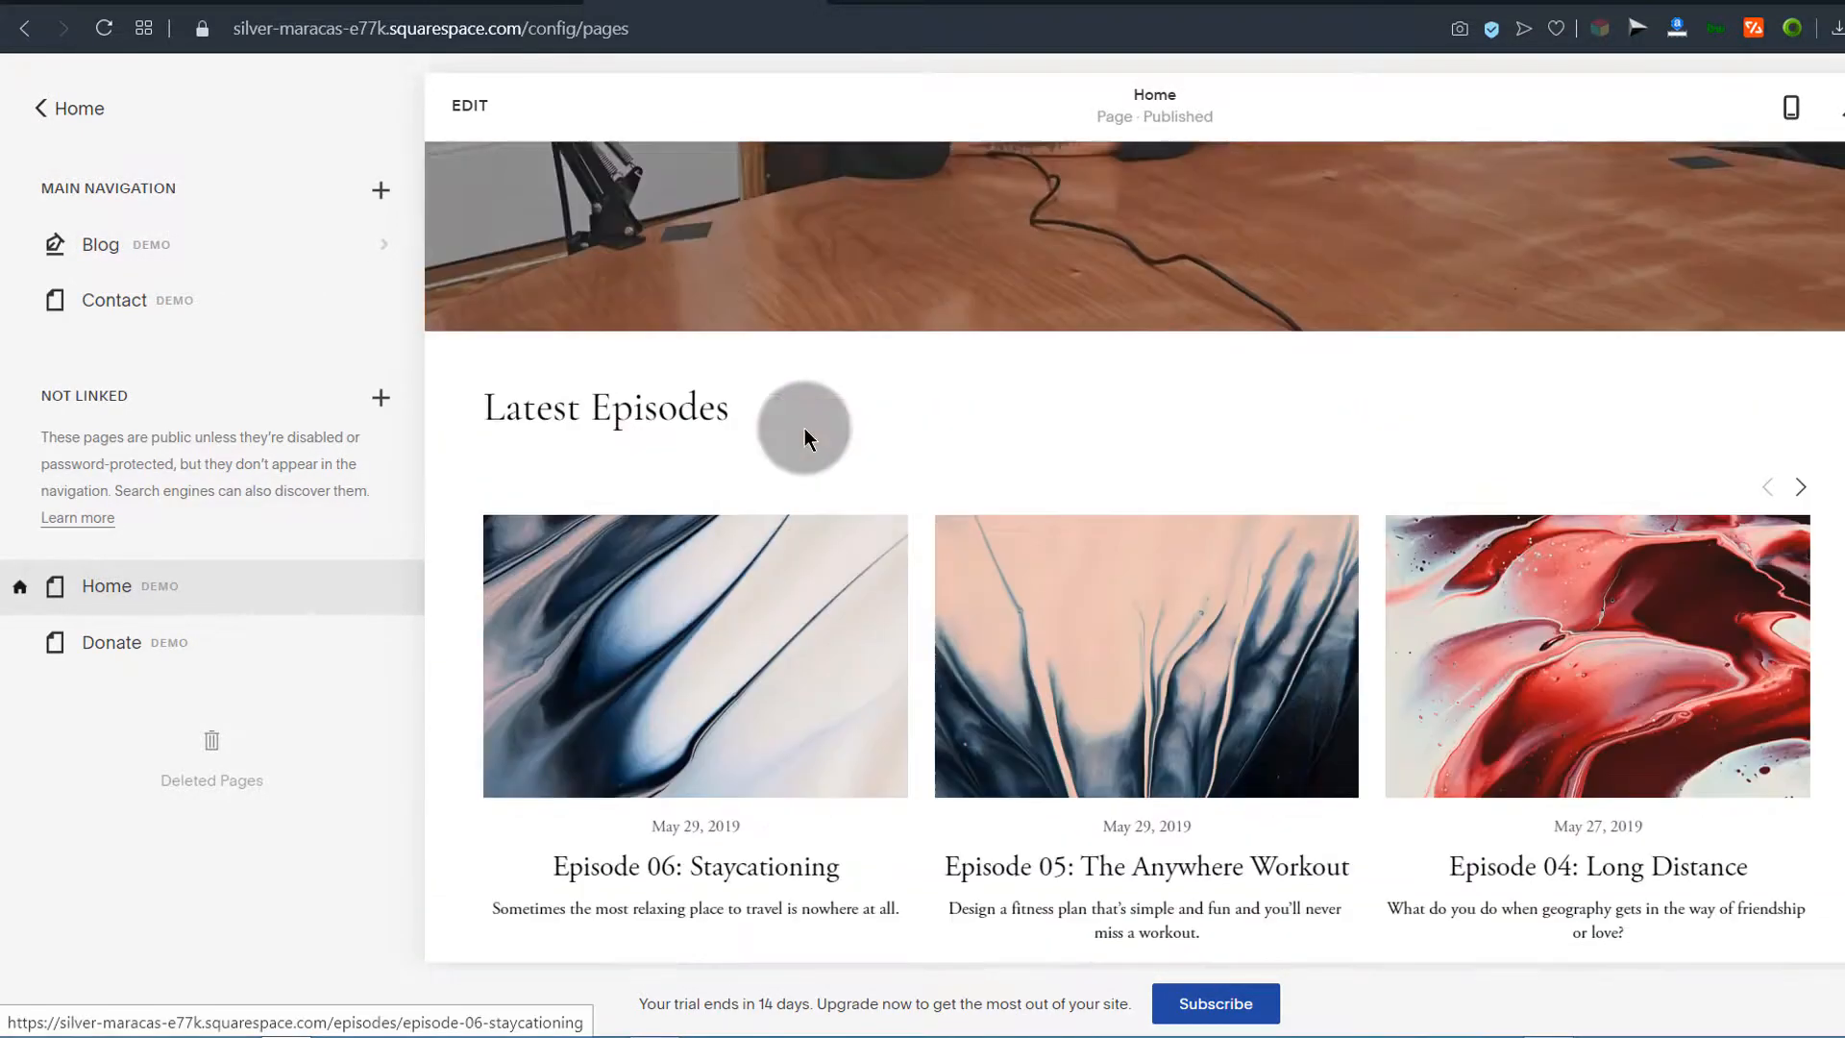
{"action": "left_click", "coordinate": [106, 250]}
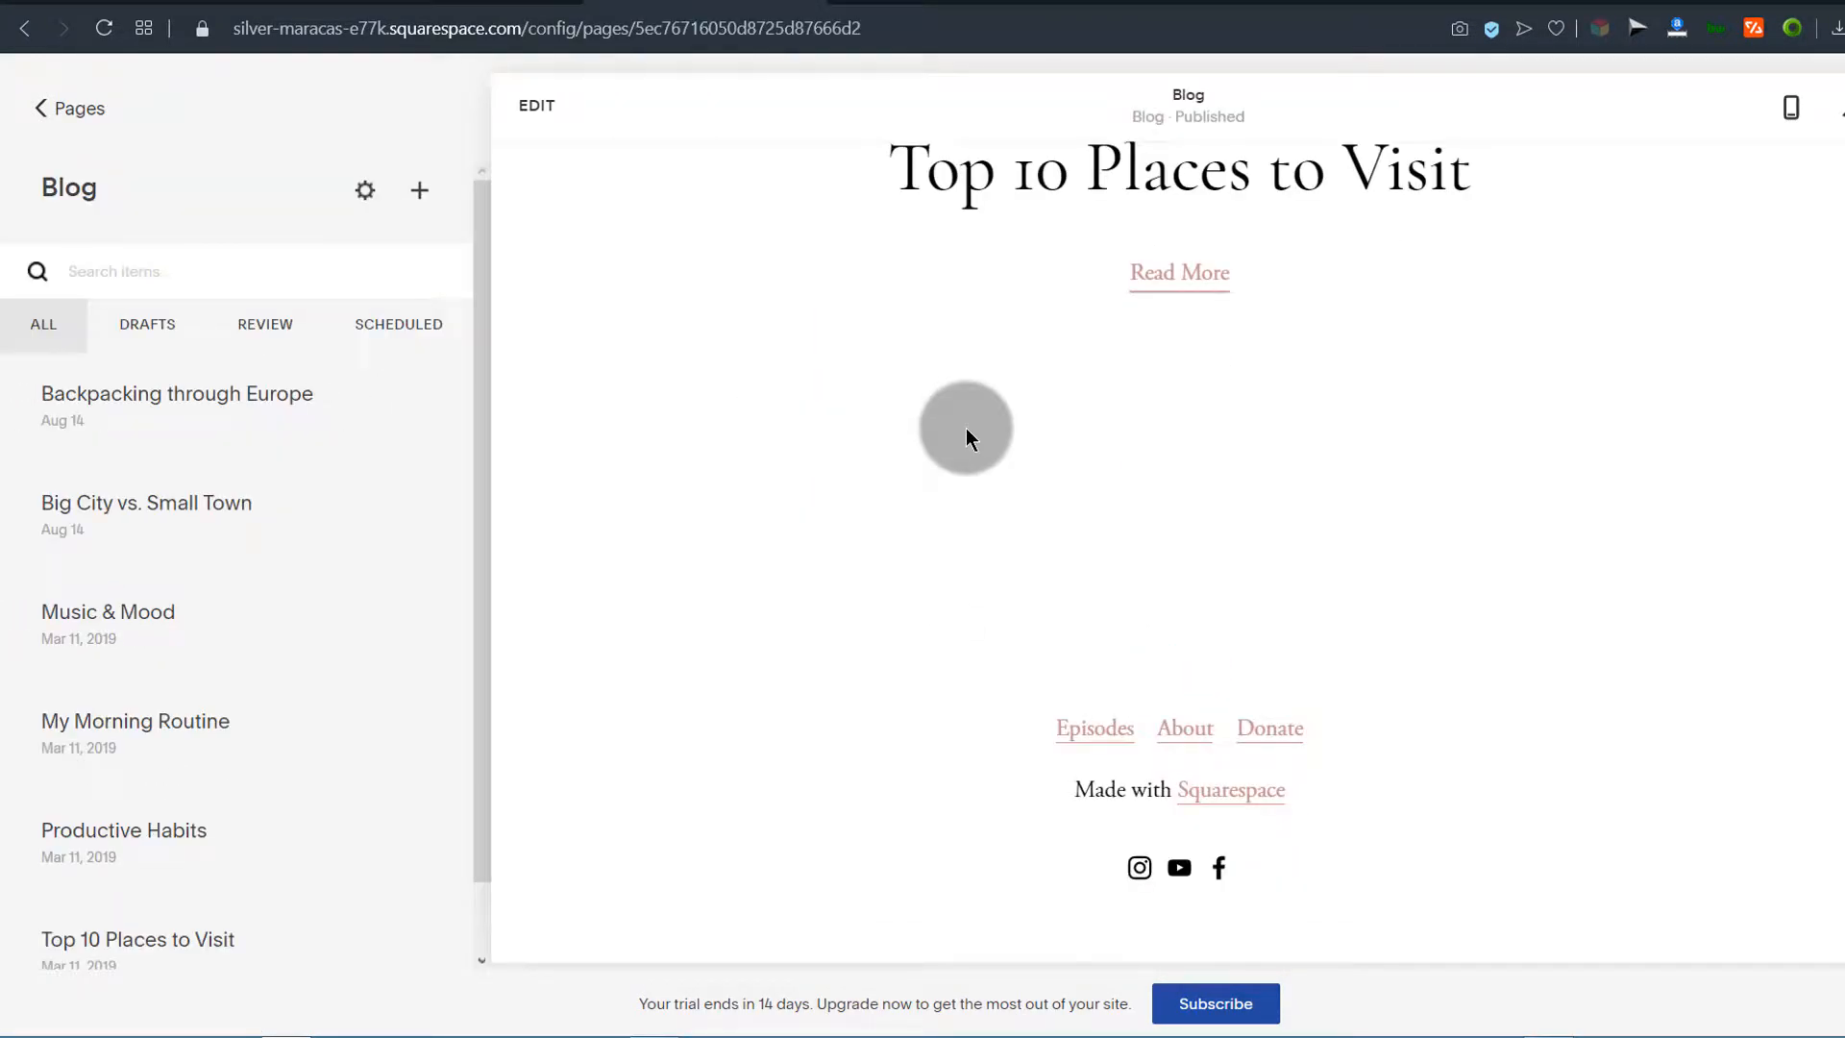
{"action": "scroll", "coordinate": [966, 434], "scroll_direction": "up", "scroll_amount": 10}
{"action": "scroll", "coordinate": [965, 434], "scroll_direction": "up", "scroll_amount": 5}
{"action": "left_click", "coordinate": [72, 108]}
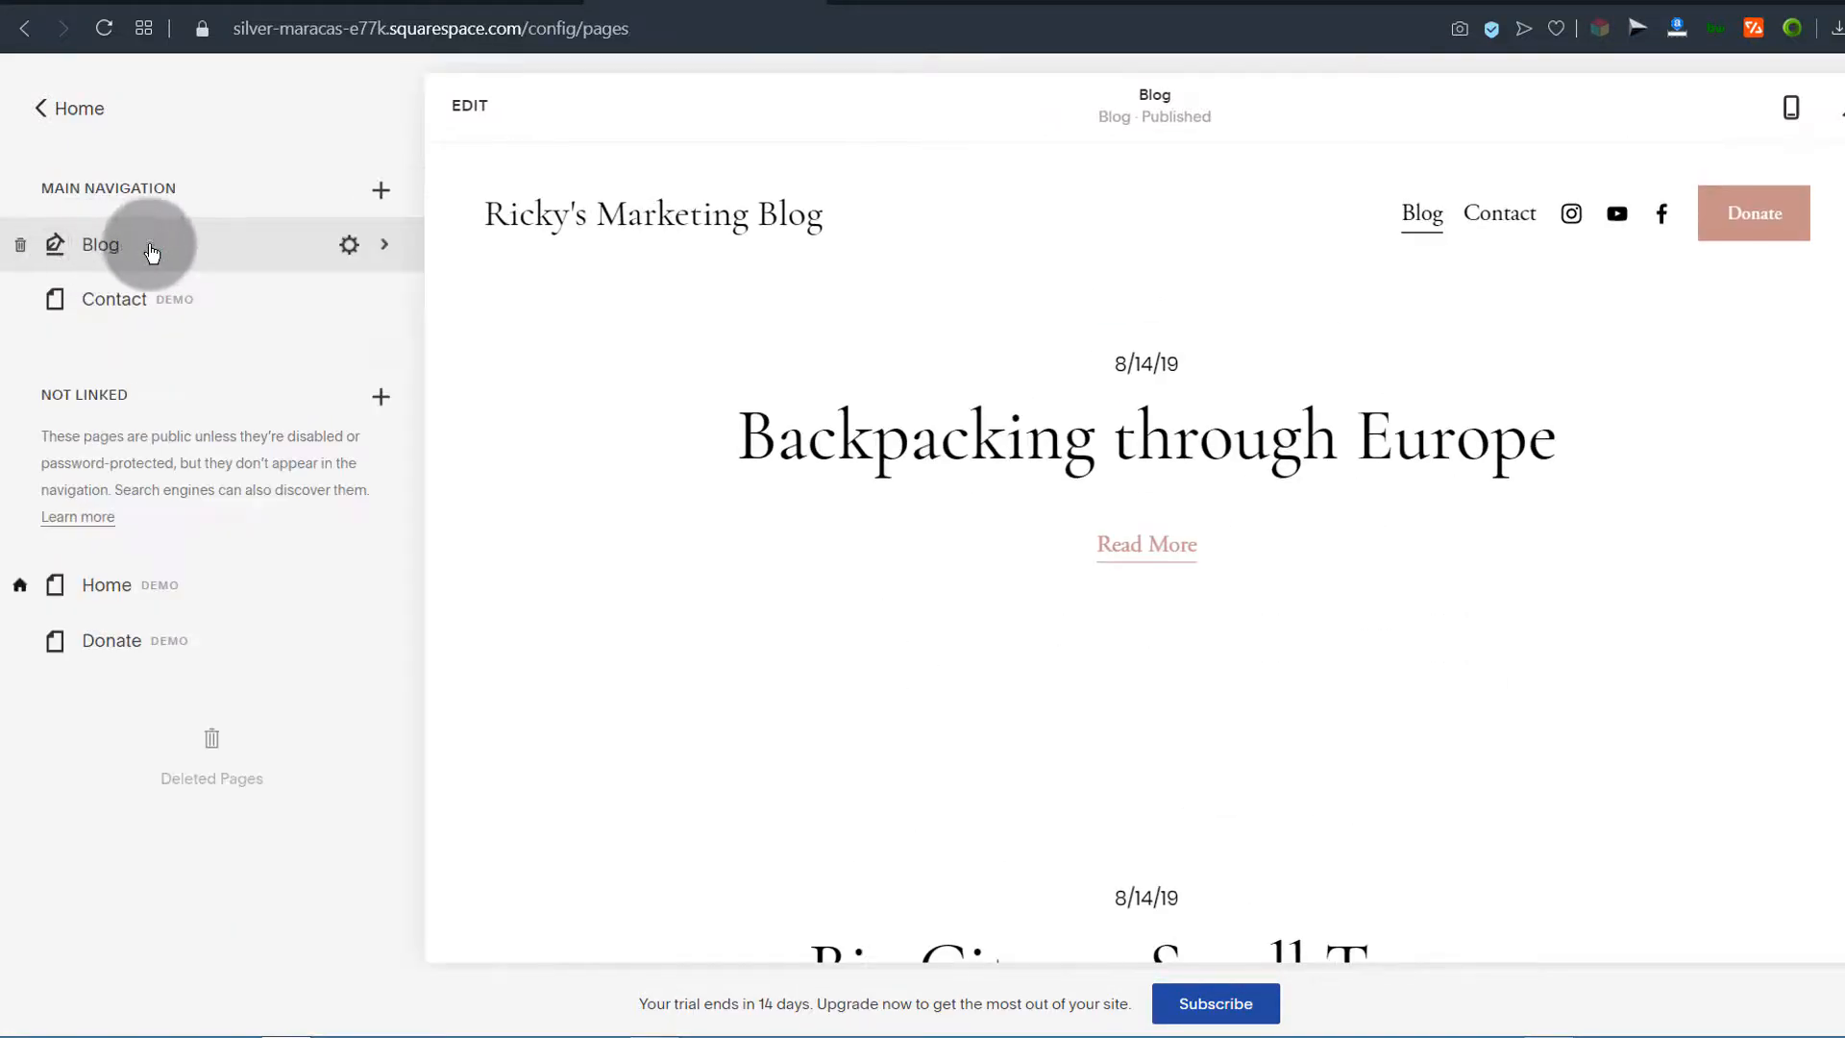
{"action": "left_click", "coordinate": [22, 252]}
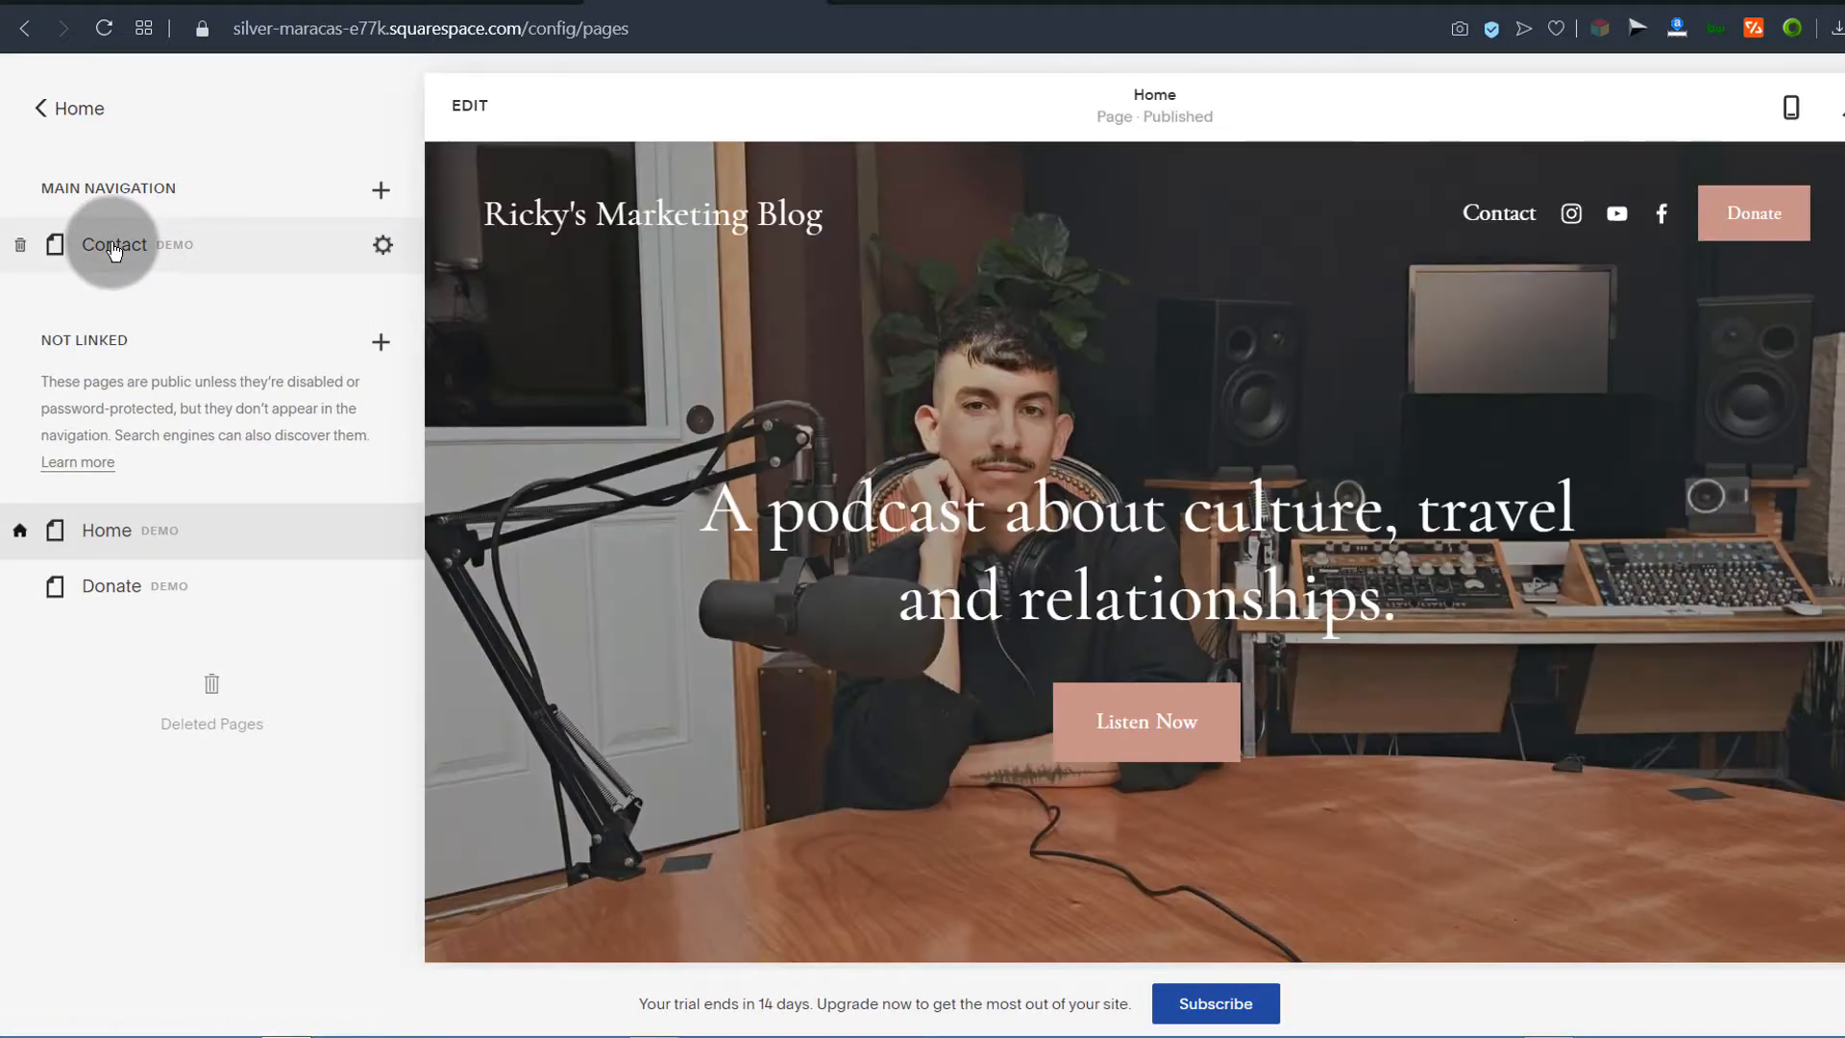
Open the Contact page and look over its content in the preview
{"action": "left_click", "coordinate": [114, 246]}
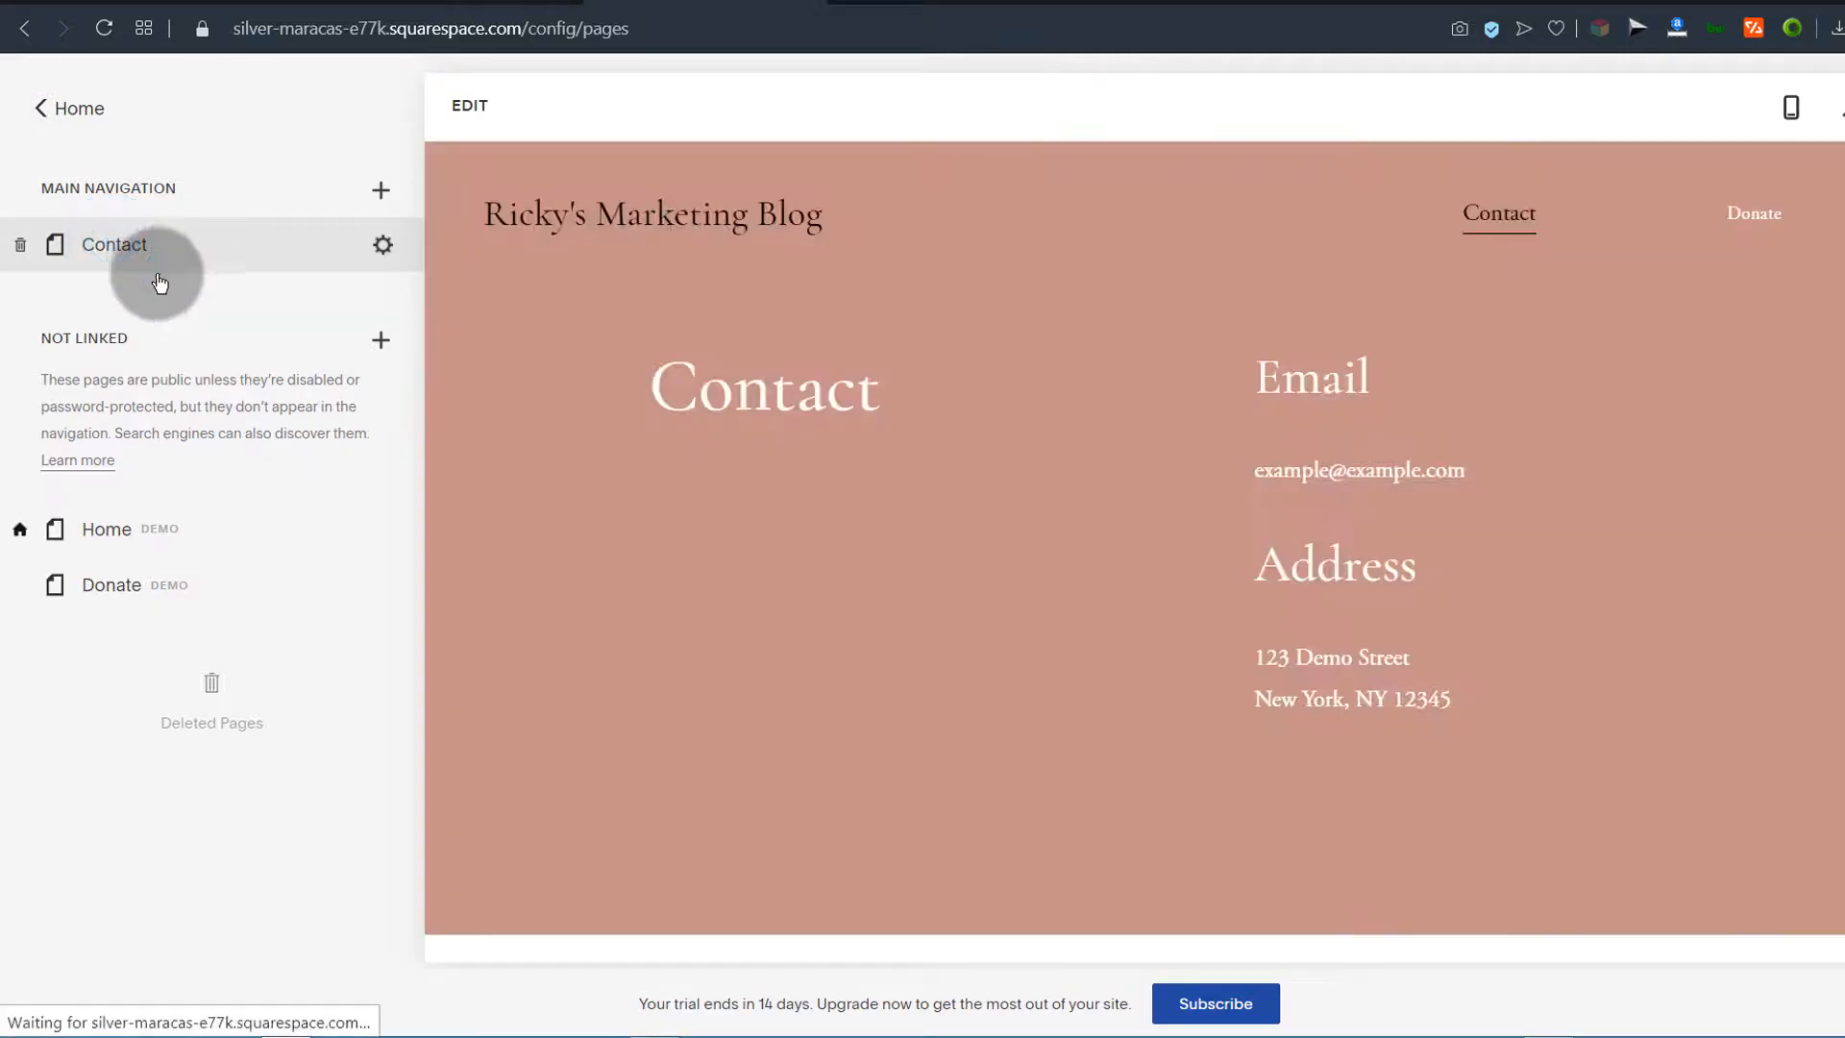
{"action": "scroll", "coordinate": [964, 441], "scroll_direction": "down", "scroll_amount": 3}
{"action": "scroll", "coordinate": [980, 336], "scroll_direction": "up", "scroll_amount": 3}
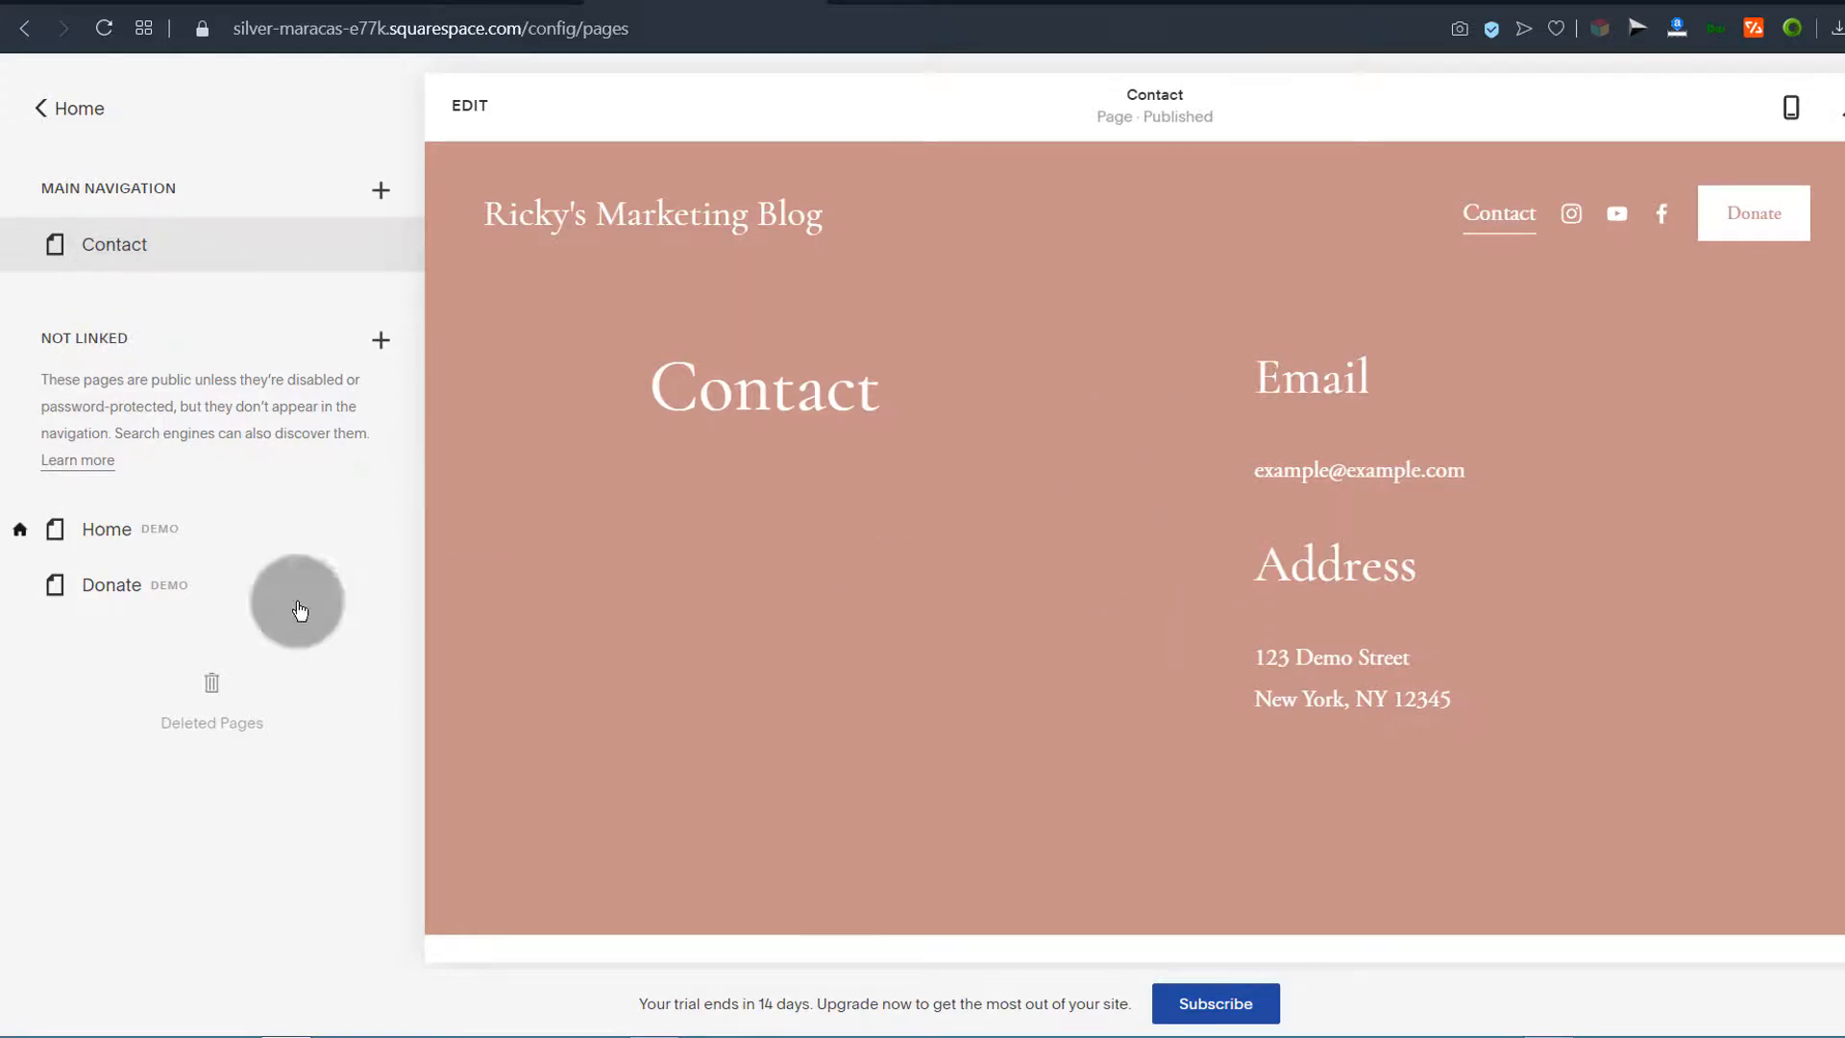
Move the Home page from the Not Linked section into the main navigation, above Contact
{"action": "left_click", "coordinate": [106, 538]}
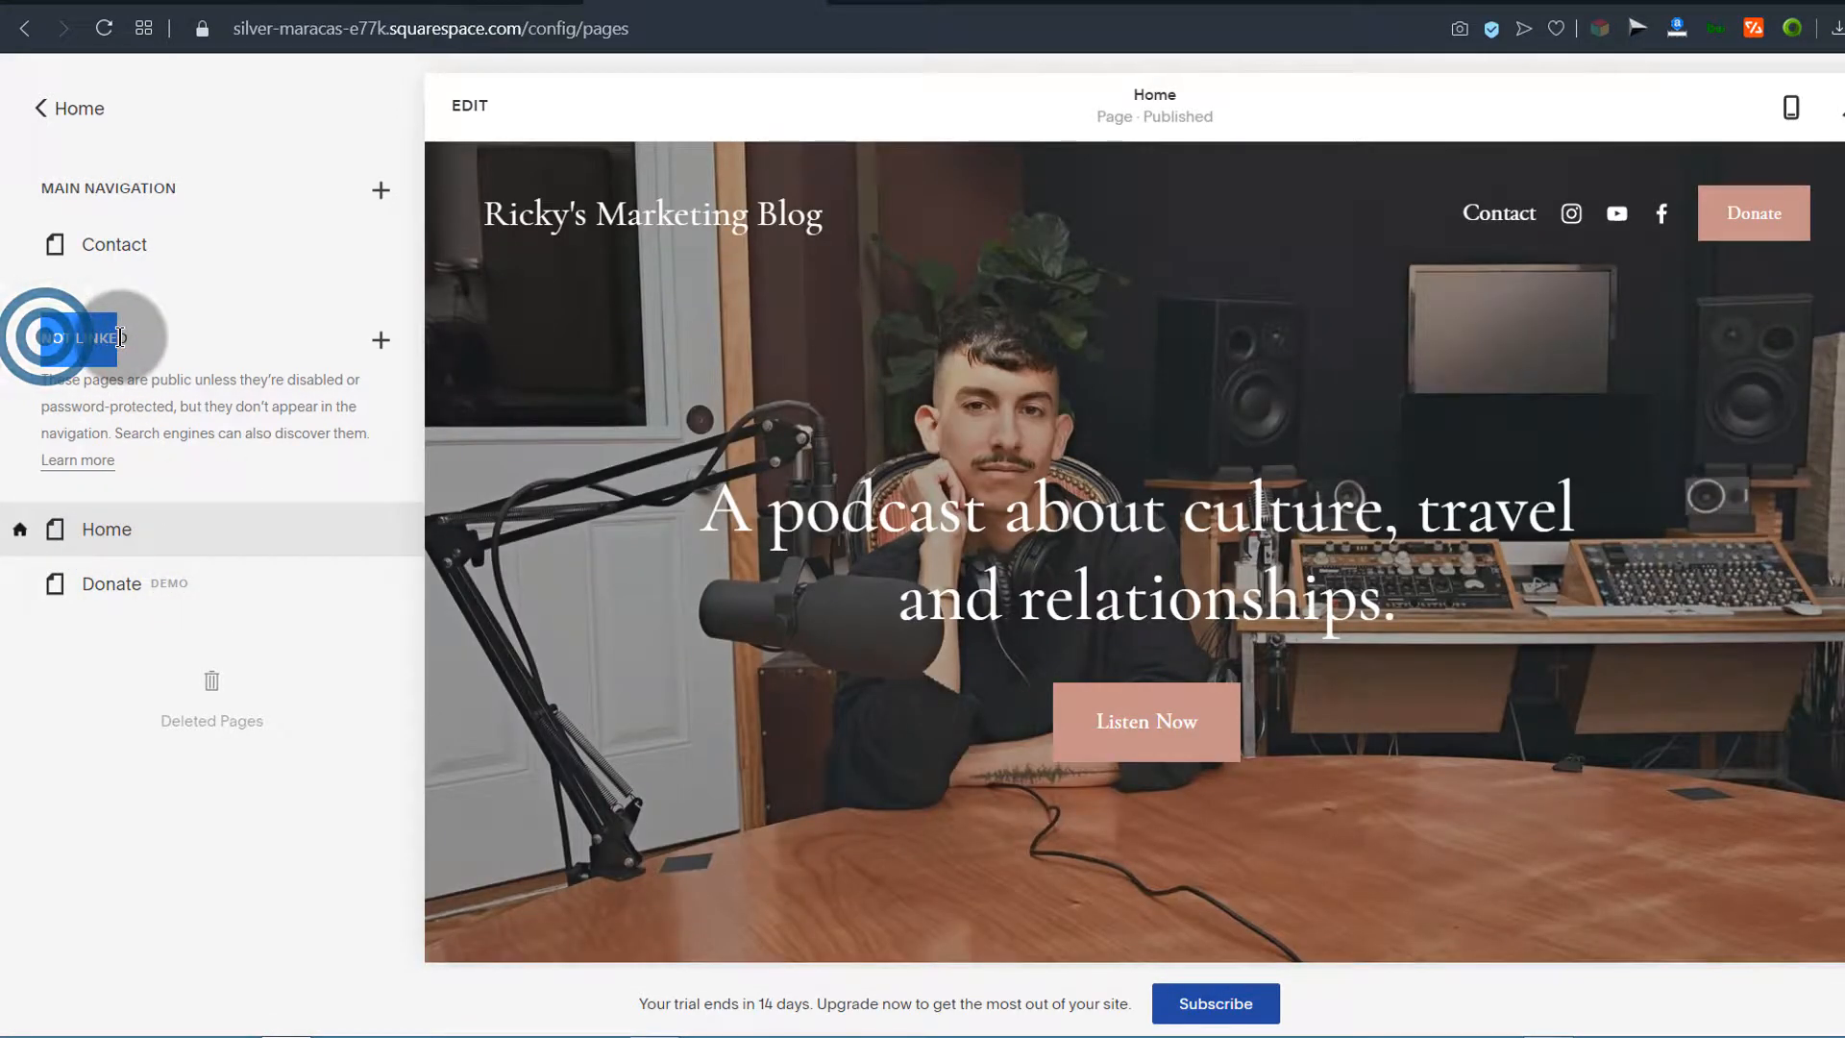
{"action": "left_click_drag", "start_coordinate": [44, 337], "coordinate": [120, 336]}
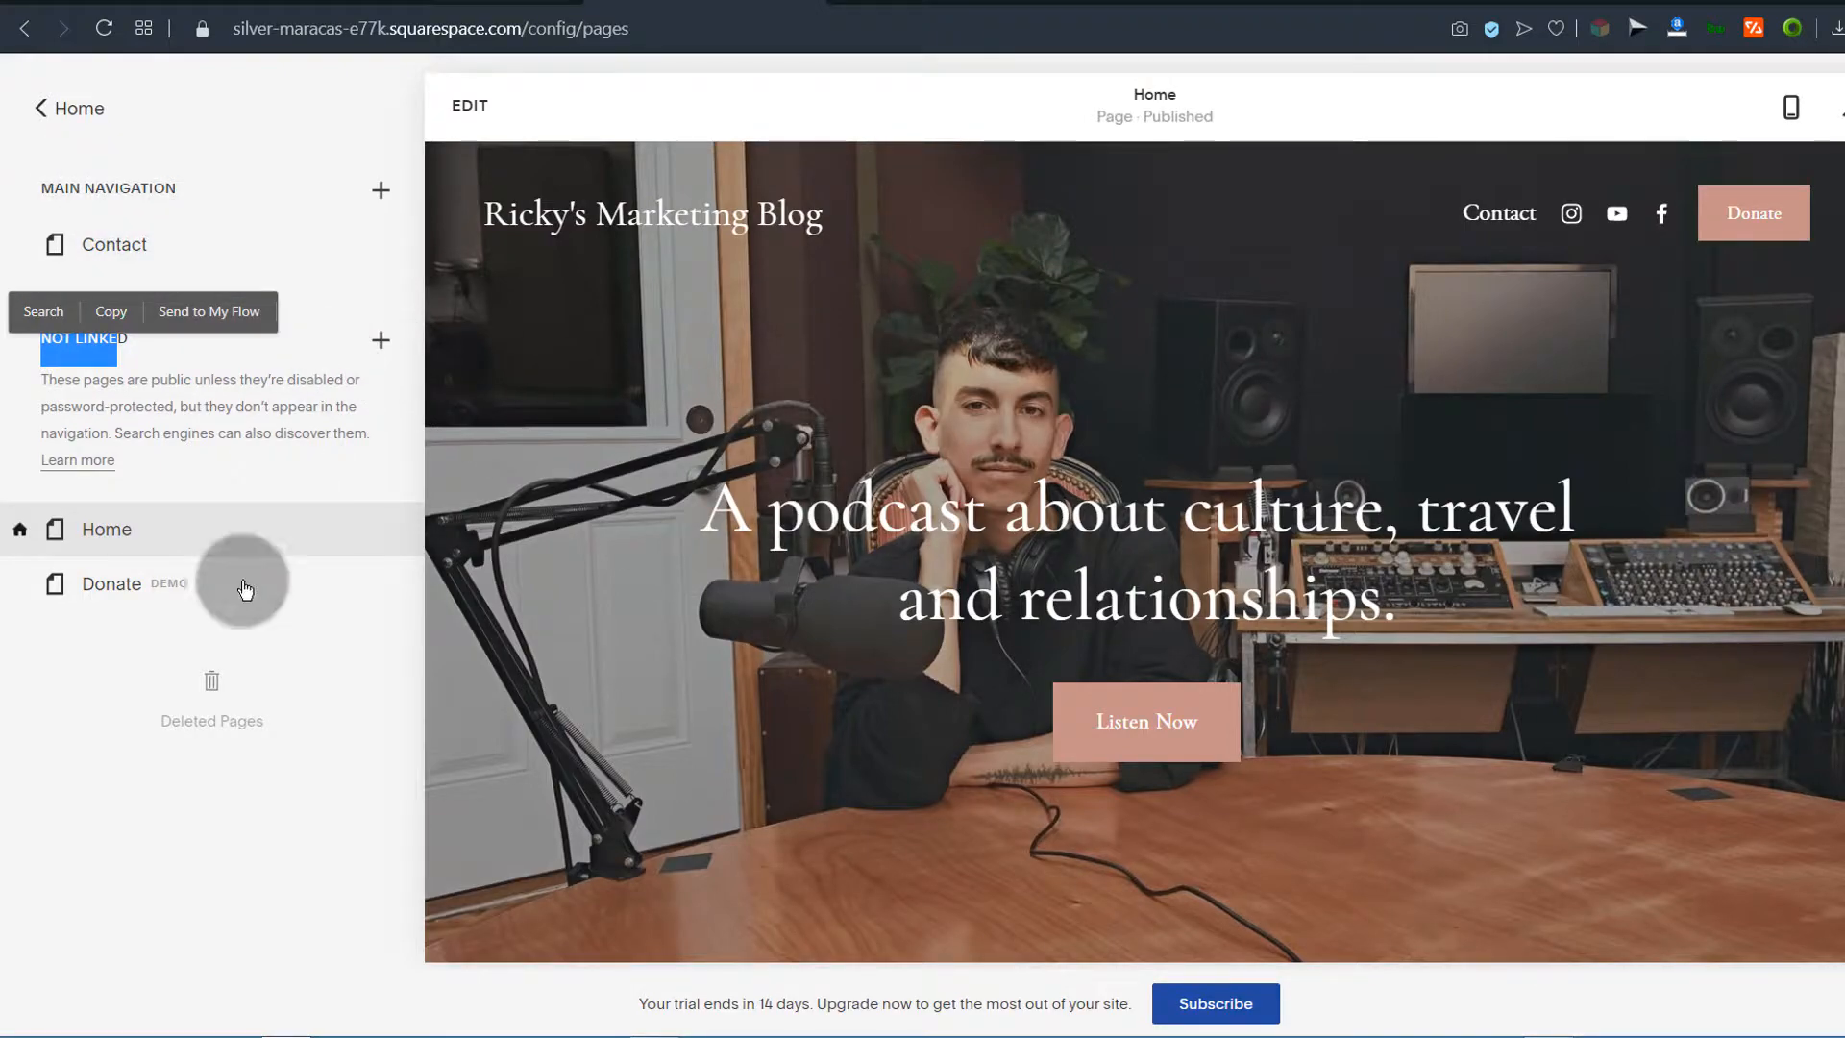
{"action": "left_click", "coordinate": [24, 173]}
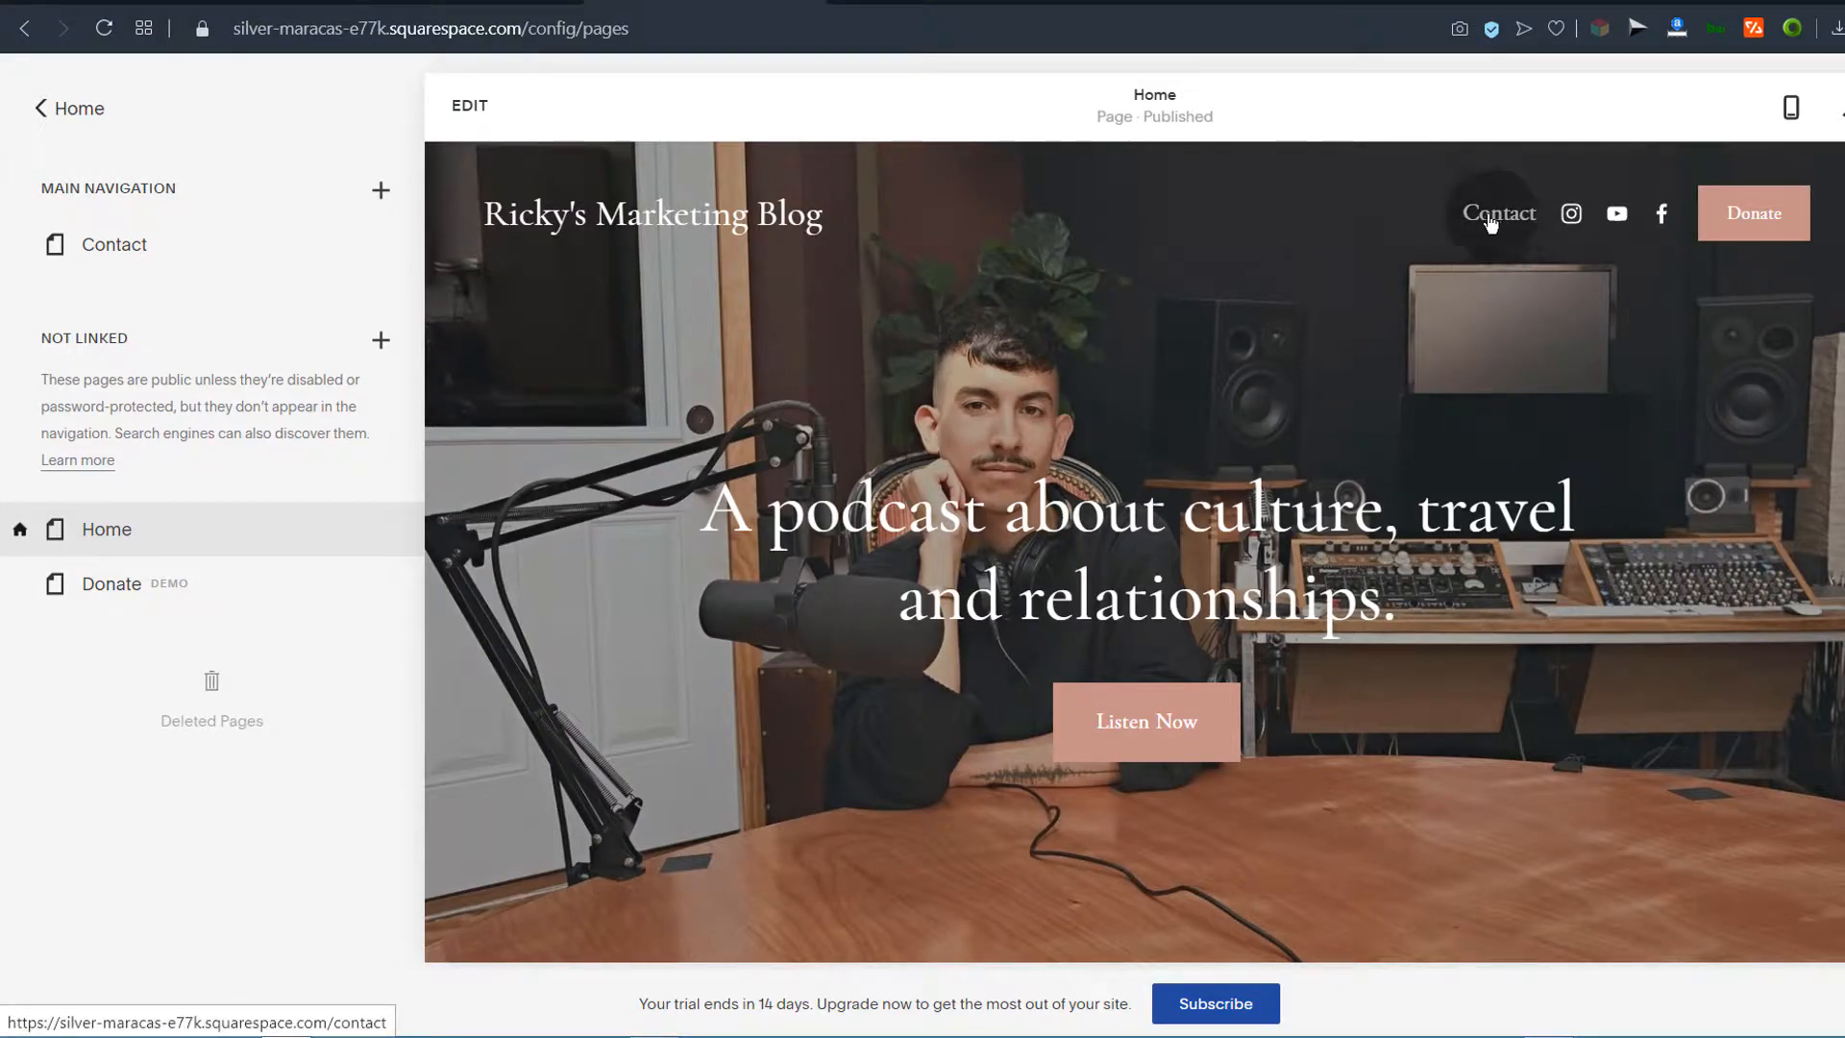
{"action": "left_click", "coordinate": [678, 569]}
{"action": "left_click_drag", "start_coordinate": [161, 539], "coordinate": [136, 248]}
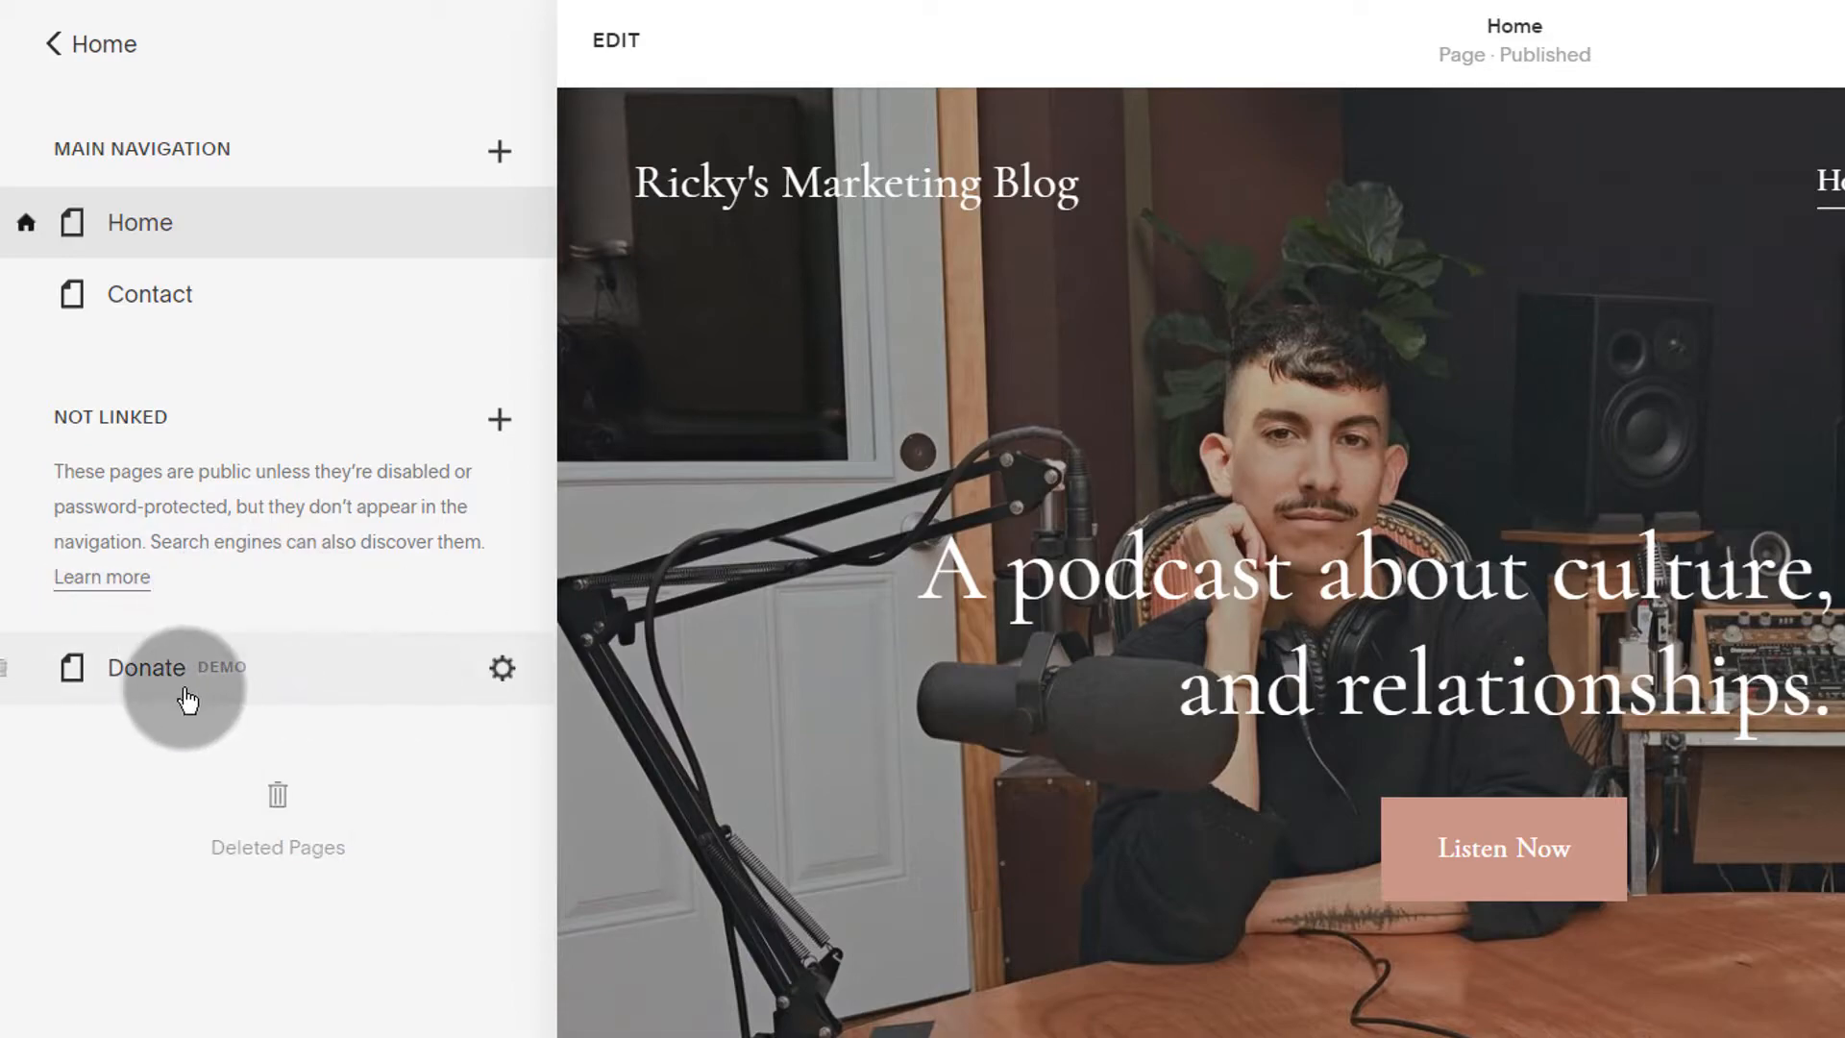
Look through the list of deleted pages that can be restored, and return to the page list
{"action": "left_click", "coordinate": [267, 832]}
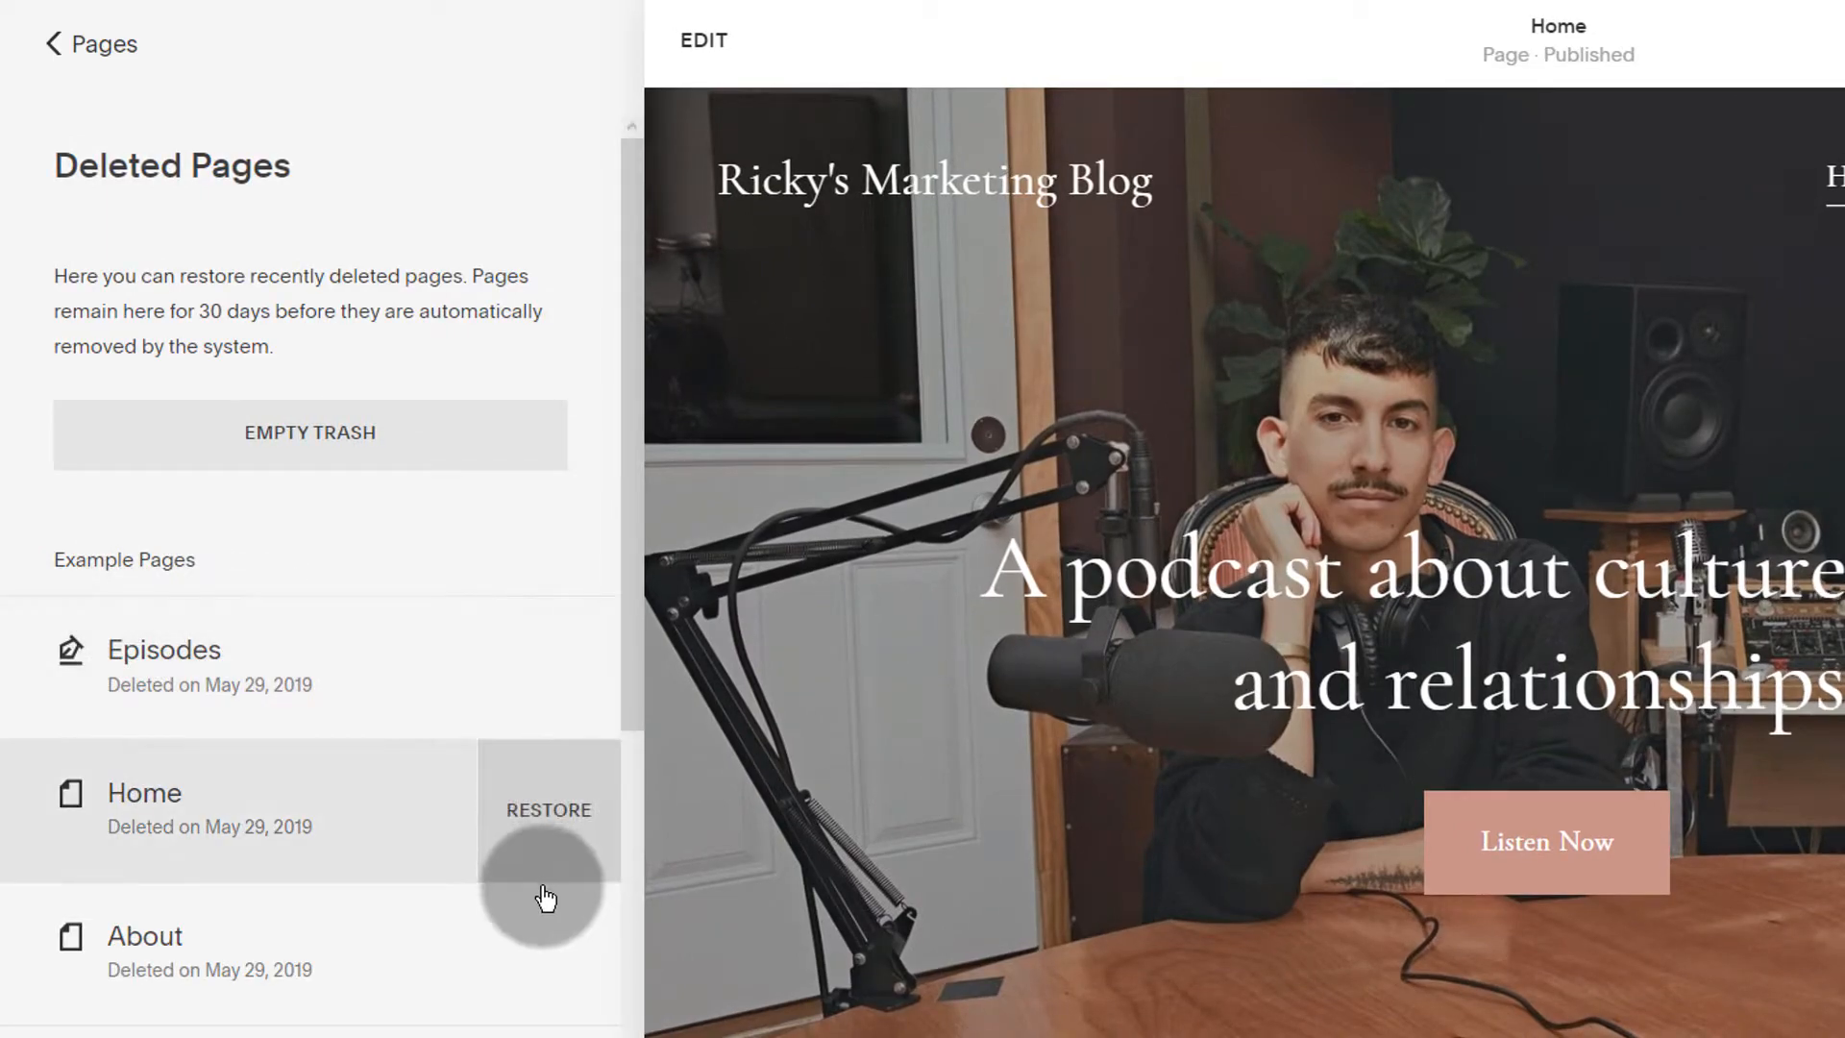
{"action": "scroll", "coordinate": [518, 951], "scroll_direction": "down", "scroll_amount": 5}
{"action": "scroll", "coordinate": [494, 783], "scroll_direction": "up", "scroll_amount": 3}
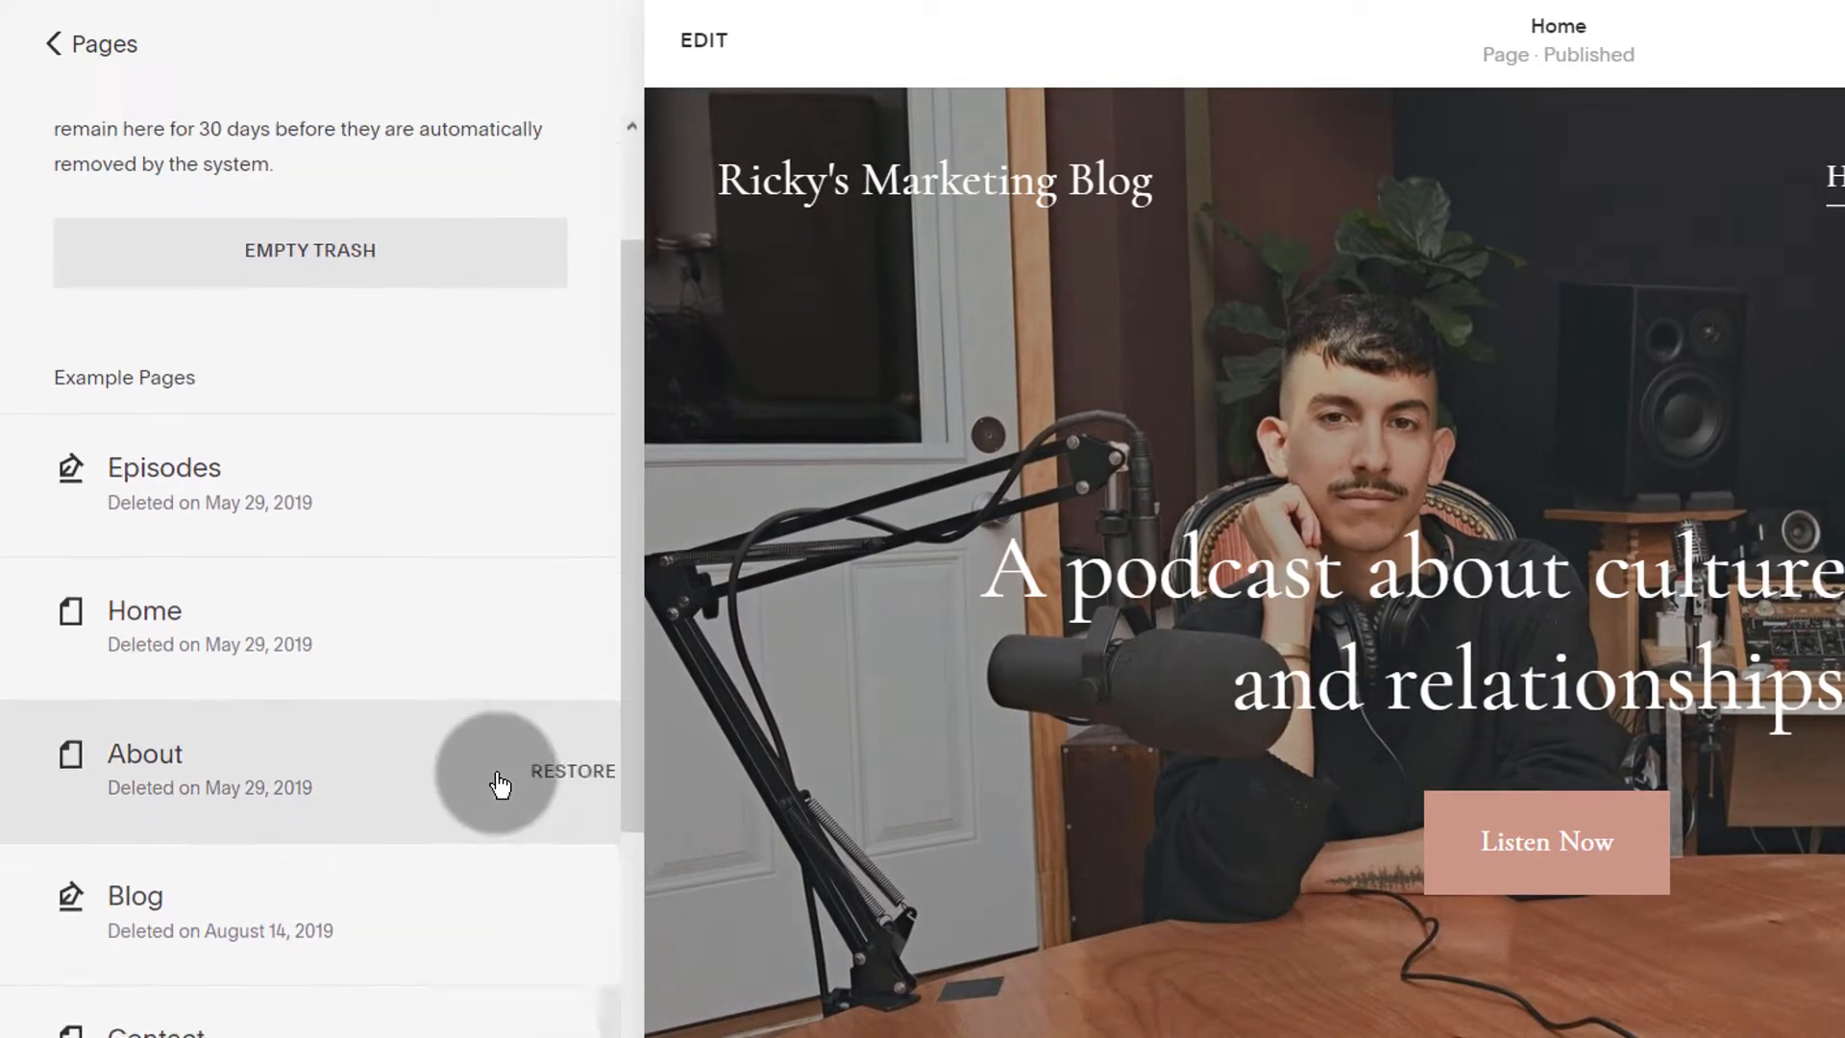
{"action": "scroll", "coordinate": [503, 783], "scroll_direction": "down", "scroll_amount": 2}
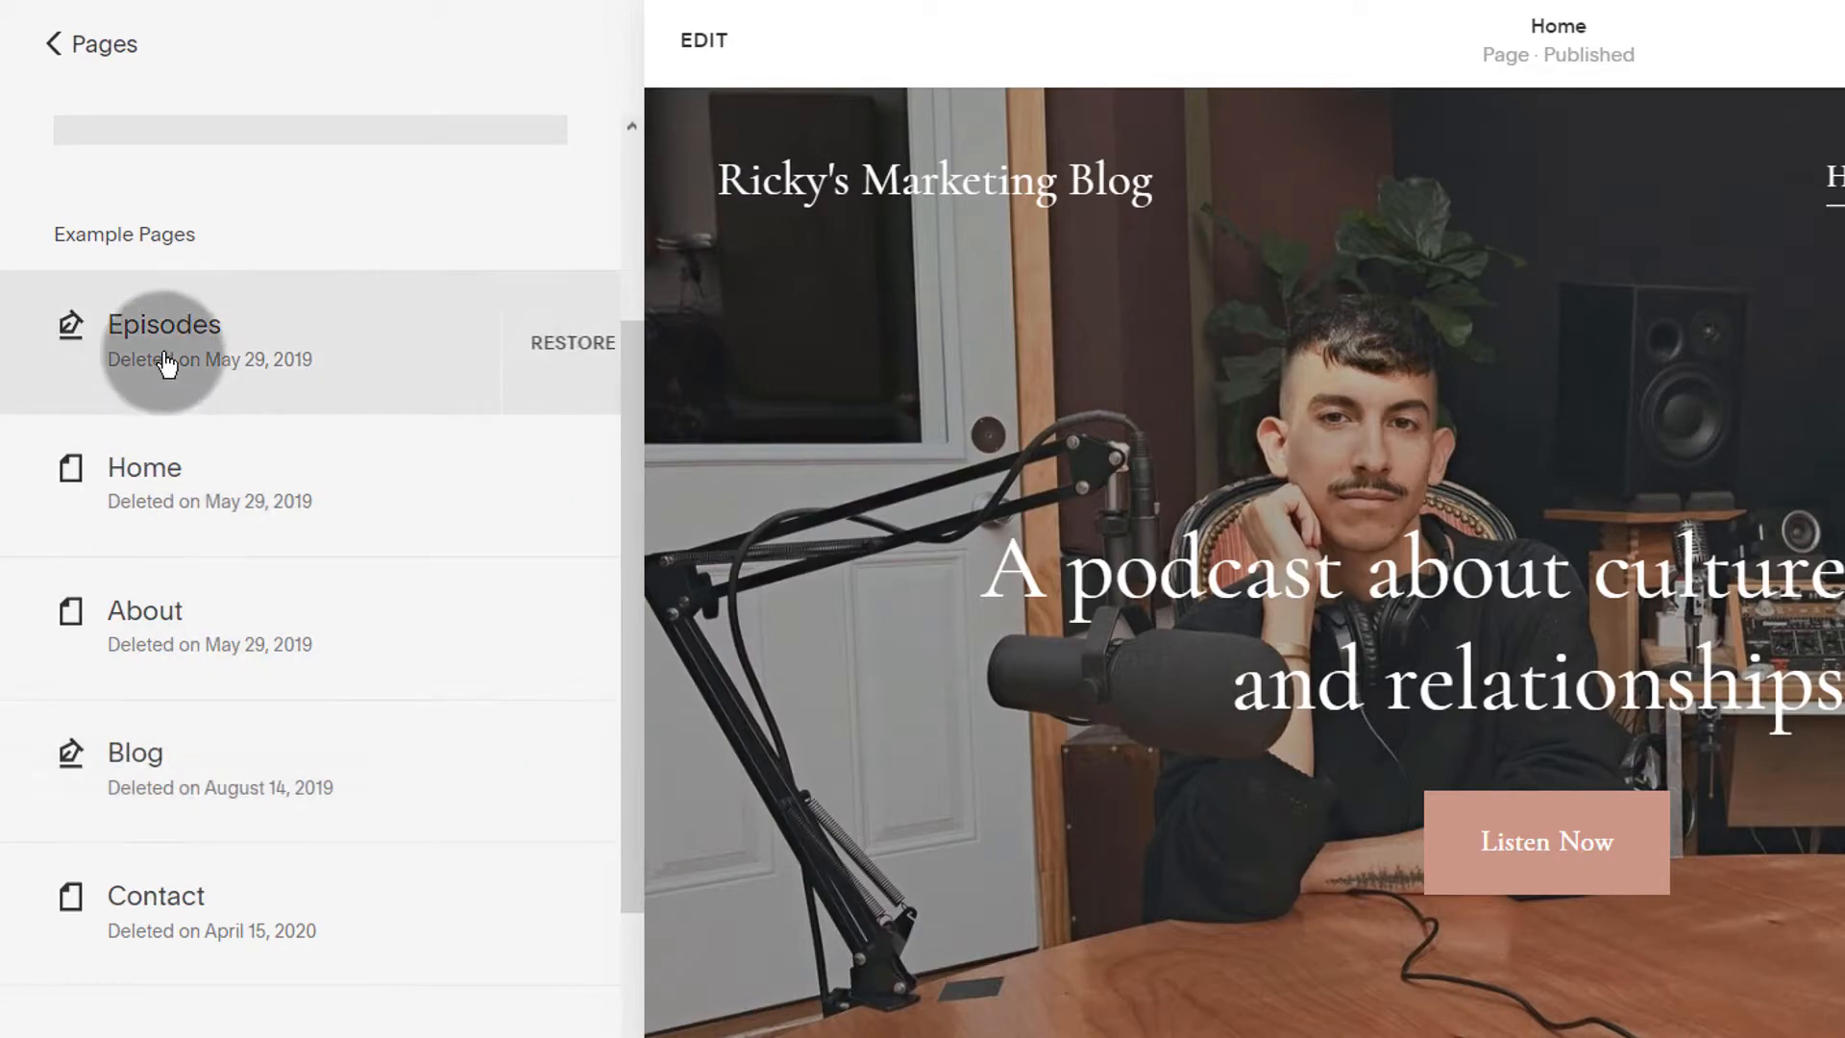
{"action": "scroll", "coordinate": [158, 370], "scroll_direction": "up", "scroll_amount": 3}
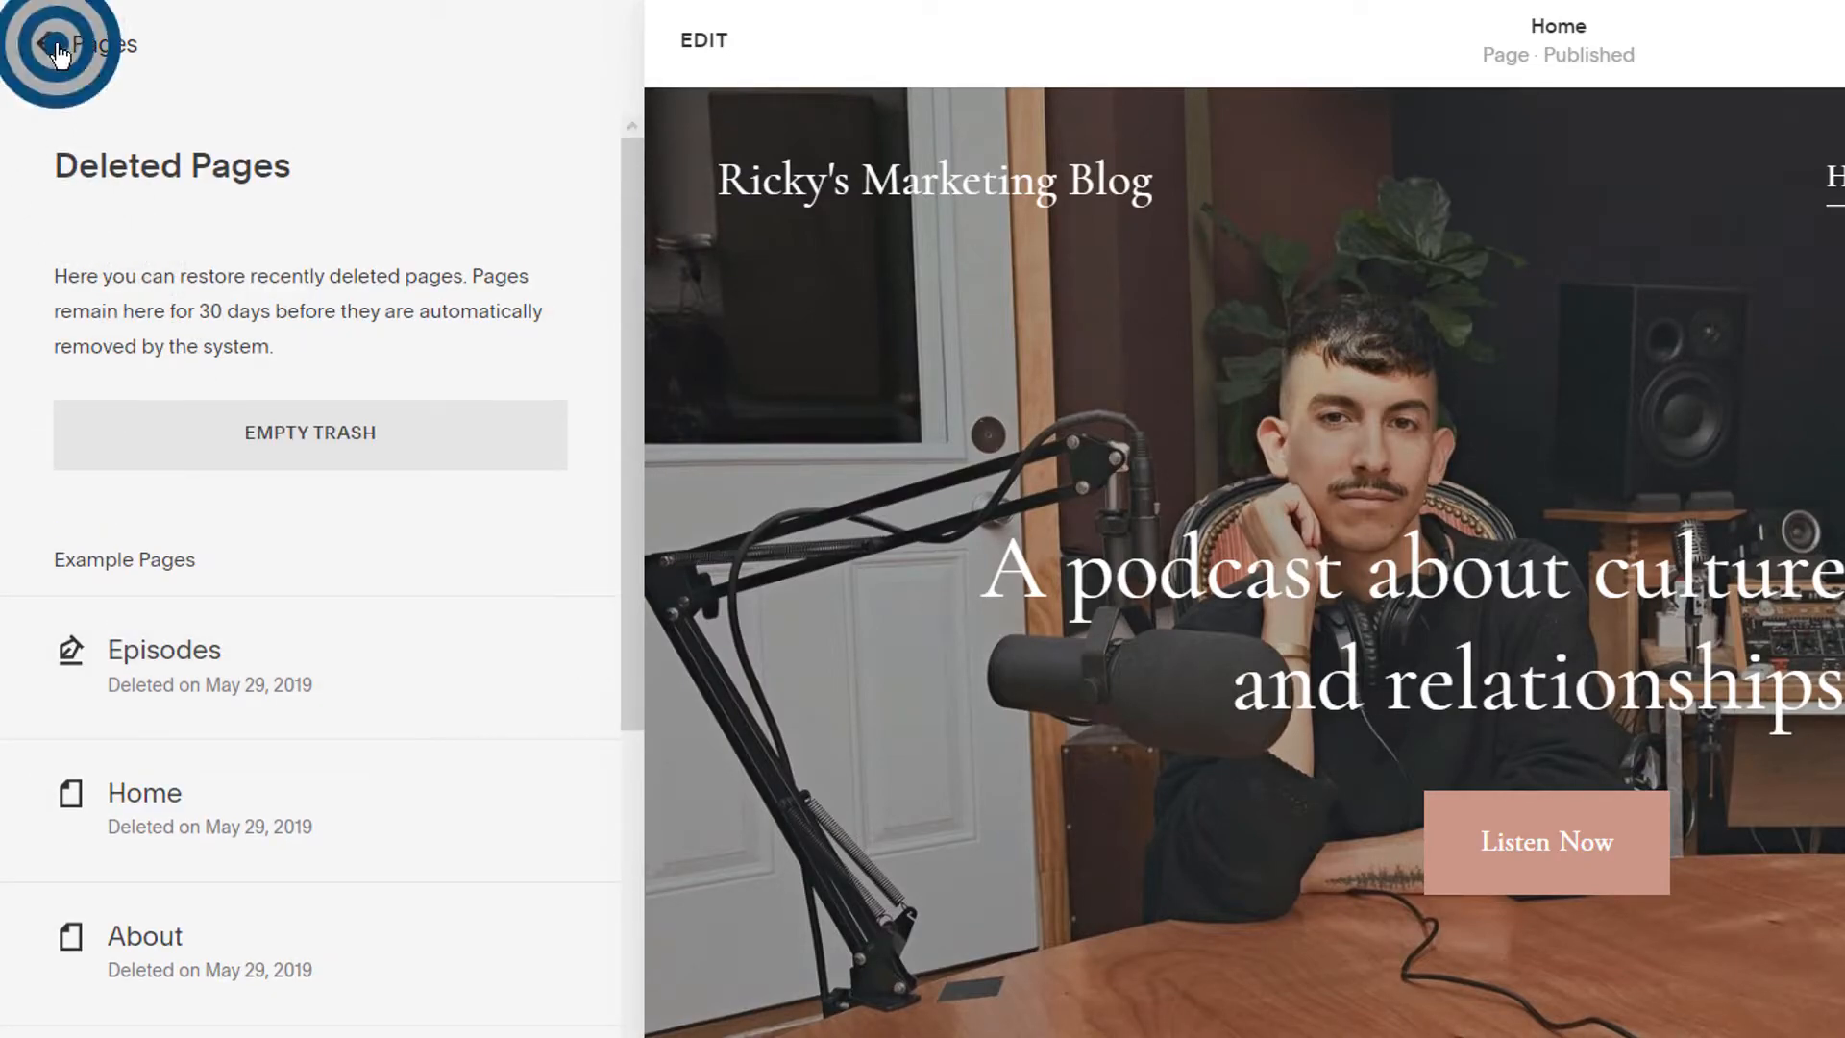
{"action": "left_click", "coordinate": [58, 53]}
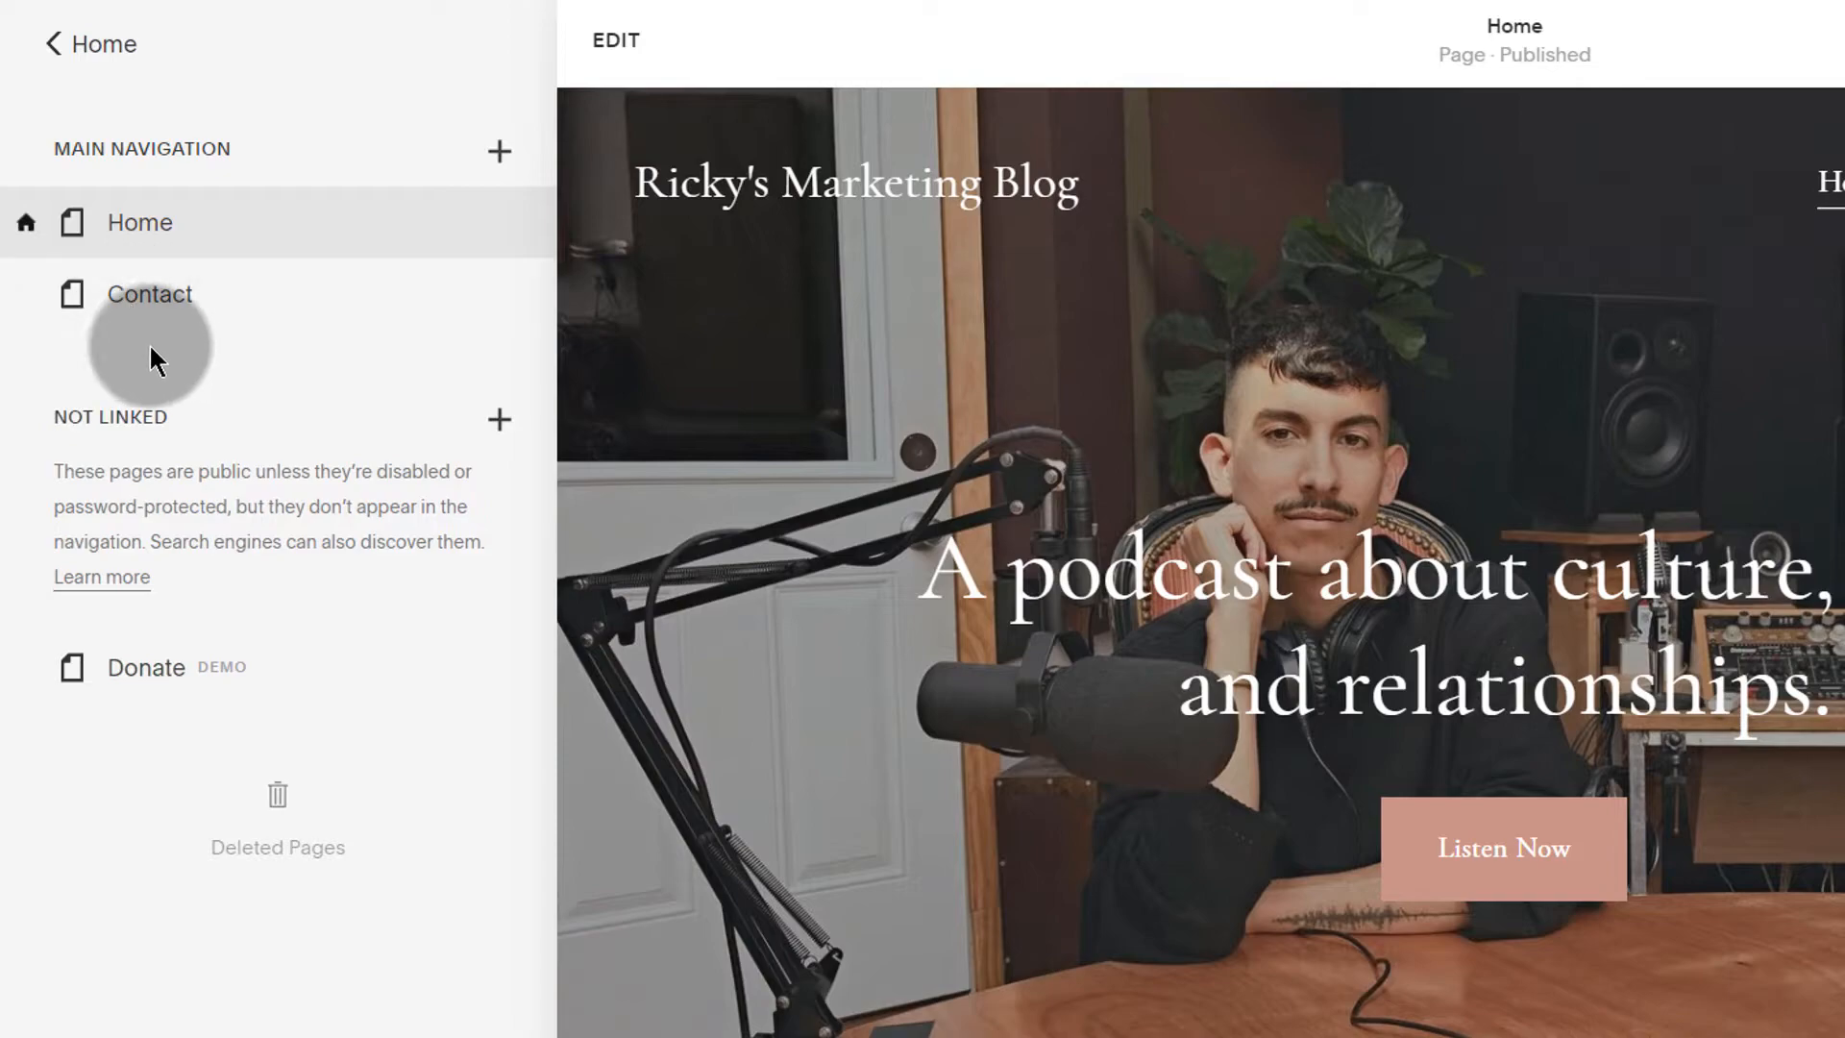
Browse the General page layouts available for a new page in the main navigation
{"action": "left_click", "coordinate": [499, 154]}
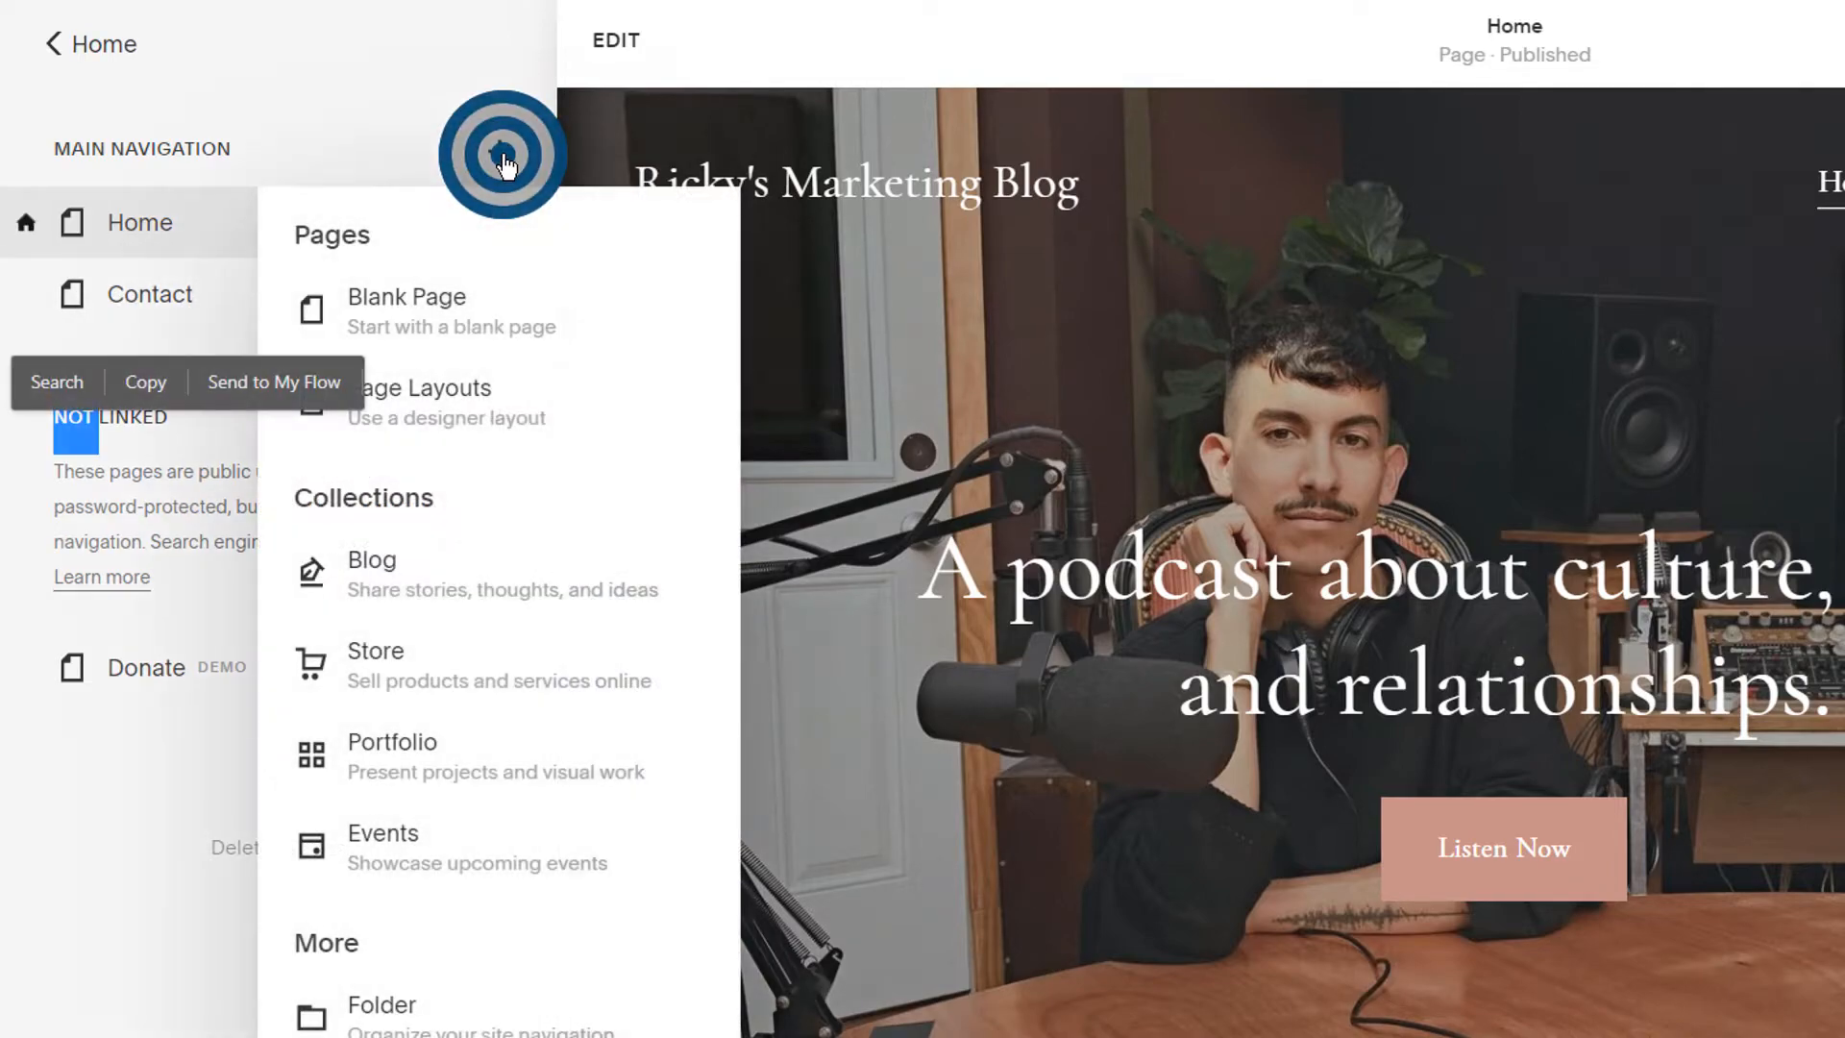
{"action": "left_click", "coordinate": [428, 114]}
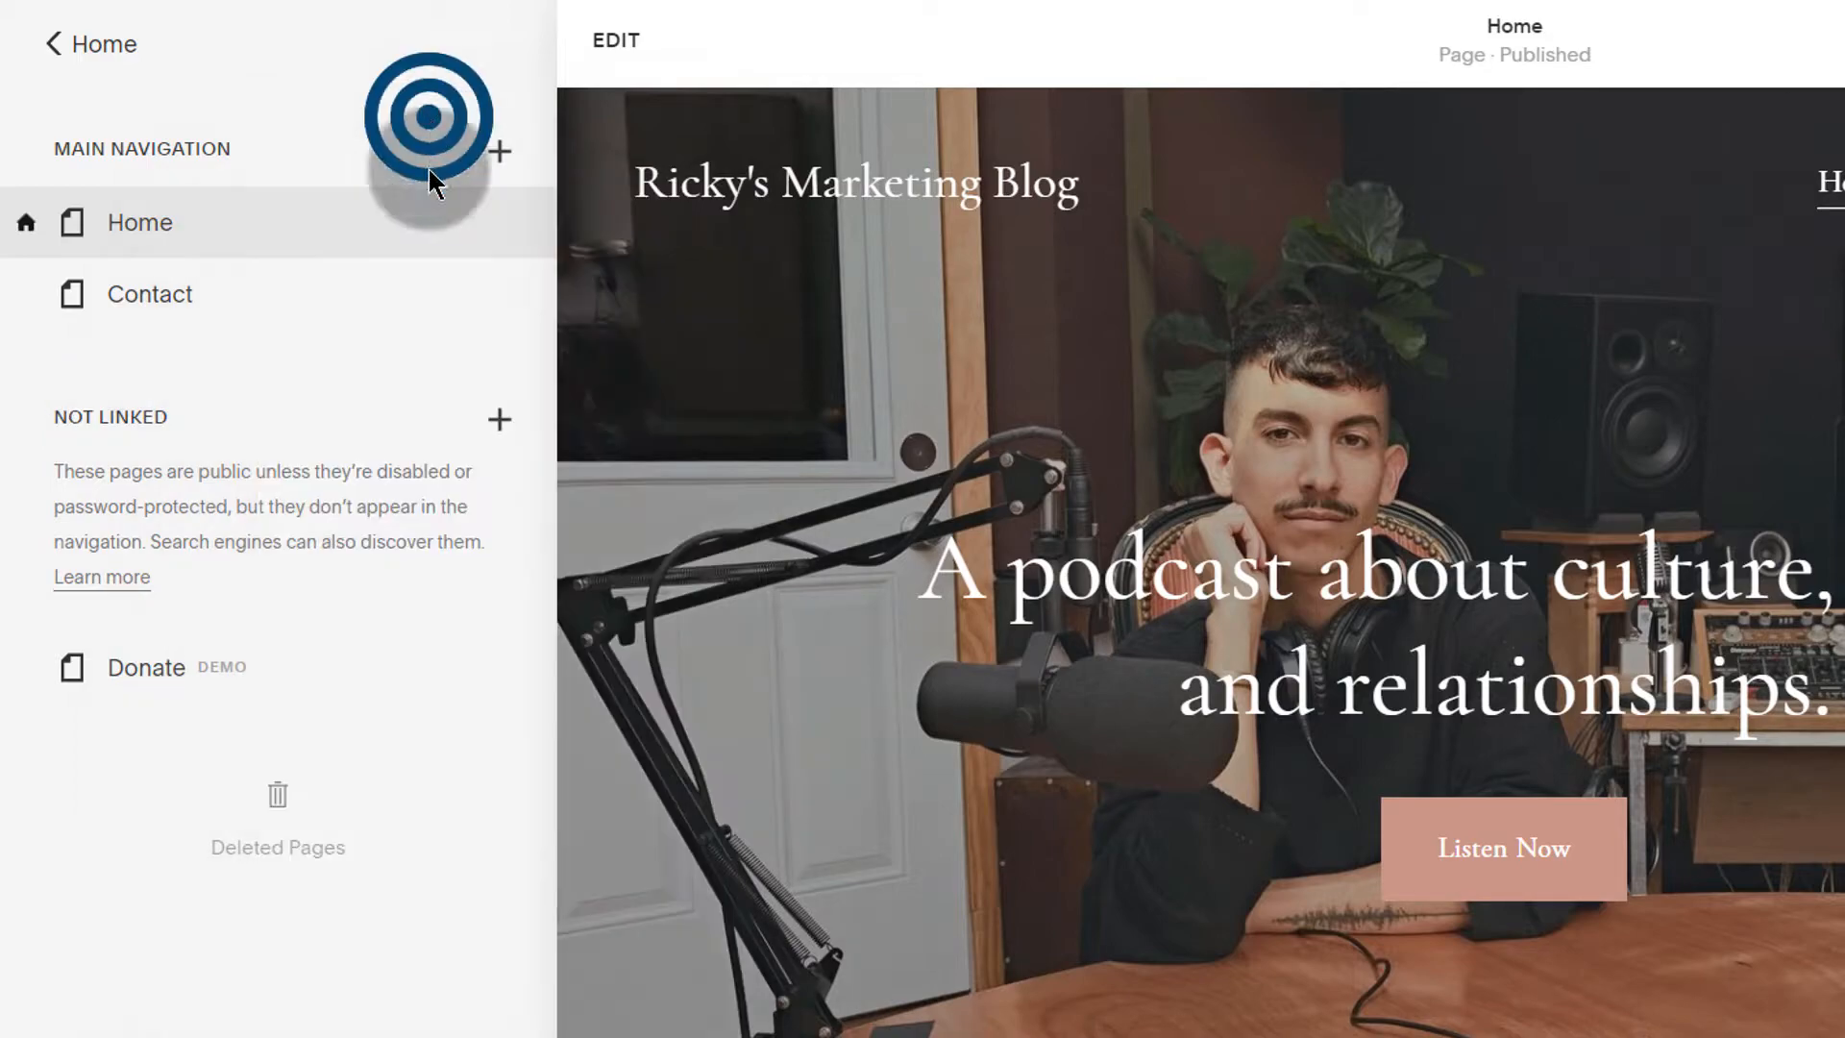
{"action": "left_click", "coordinate": [495, 154]}
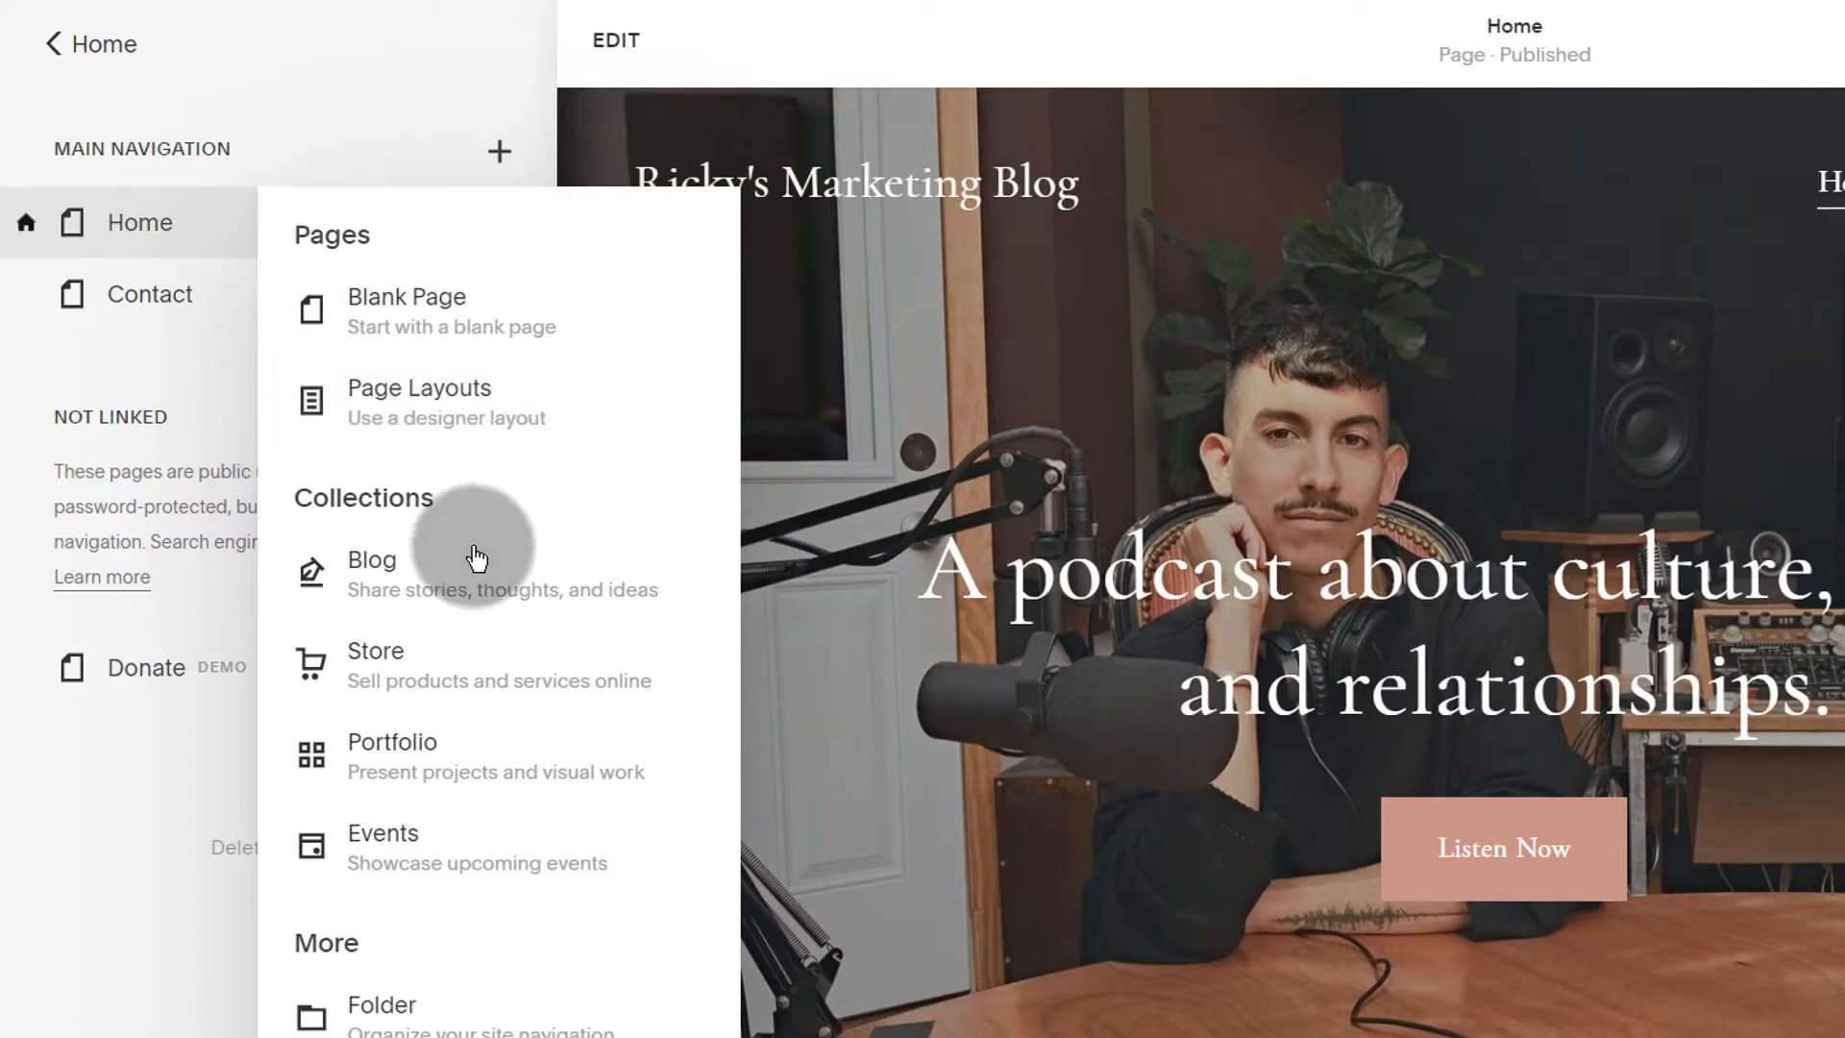
{"action": "left_click", "coordinate": [413, 399]}
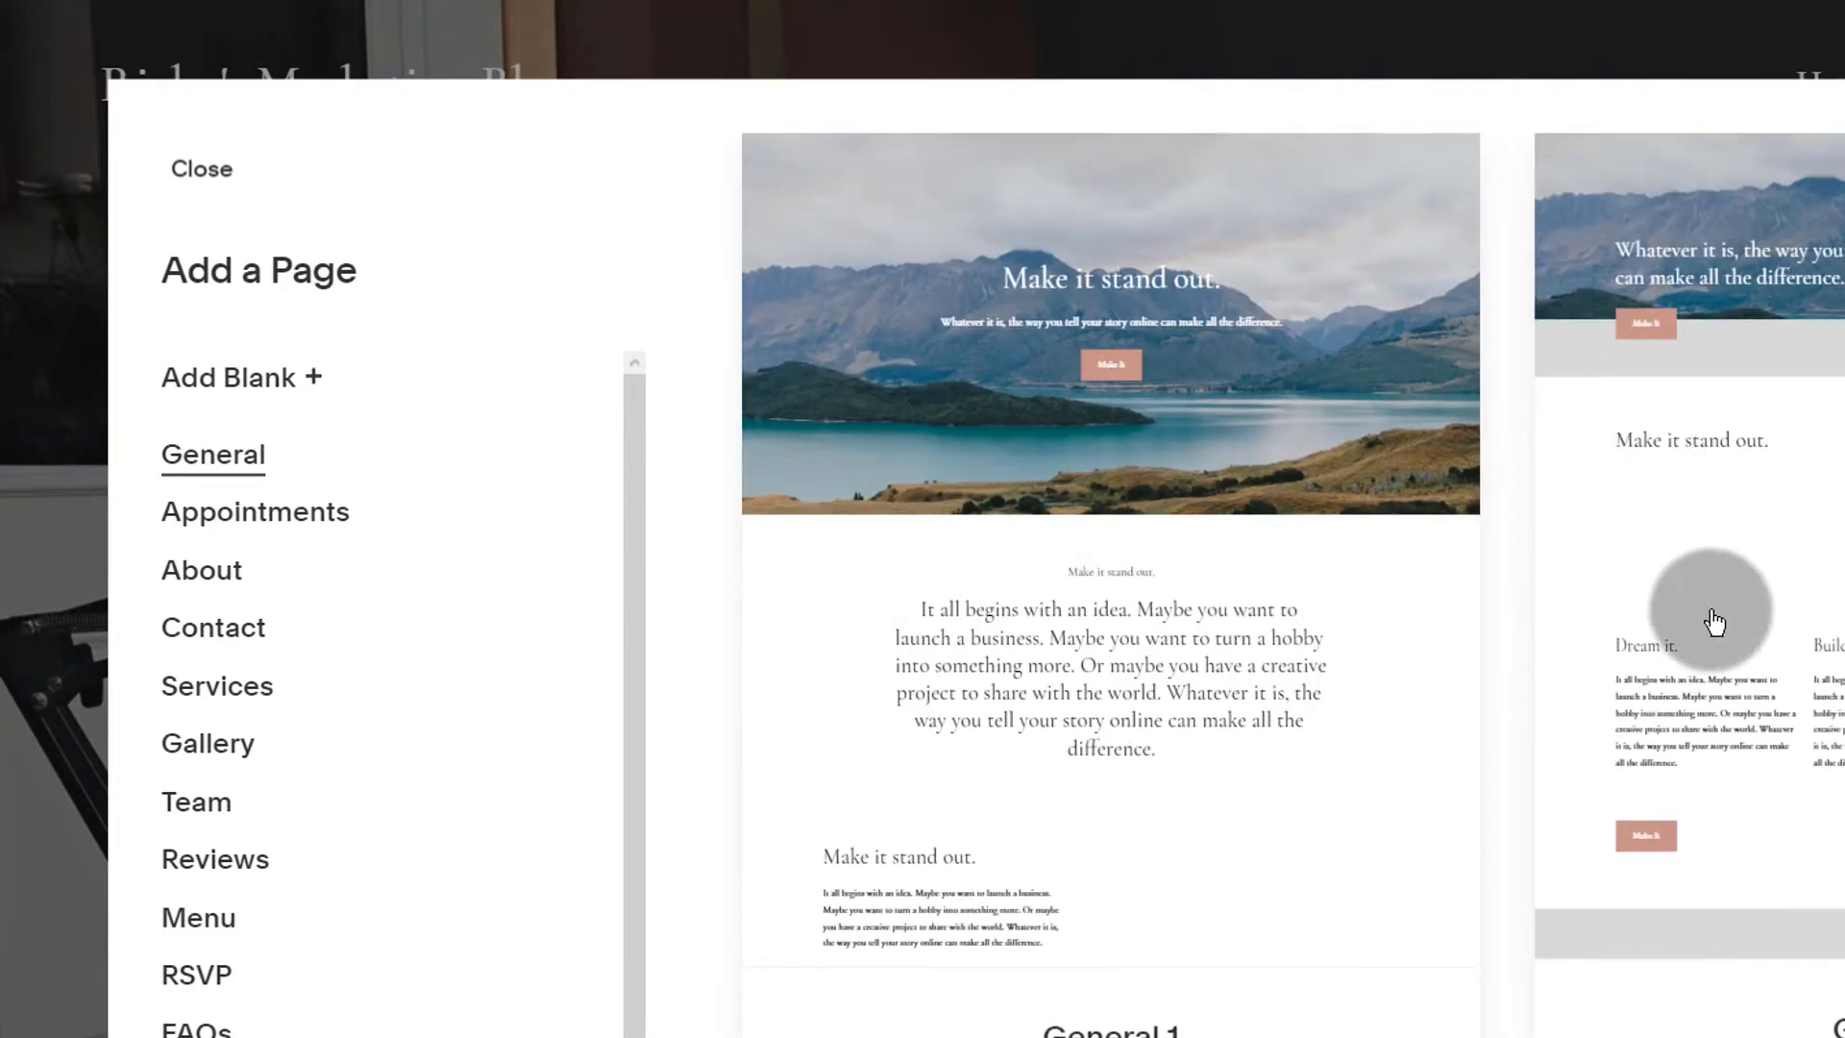
{"action": "scroll", "coordinate": [1108, 538], "scroll_direction": "down", "scroll_amount": 3}
{"action": "scroll", "coordinate": [1108, 538], "scroll_direction": "down", "scroll_amount": 3}
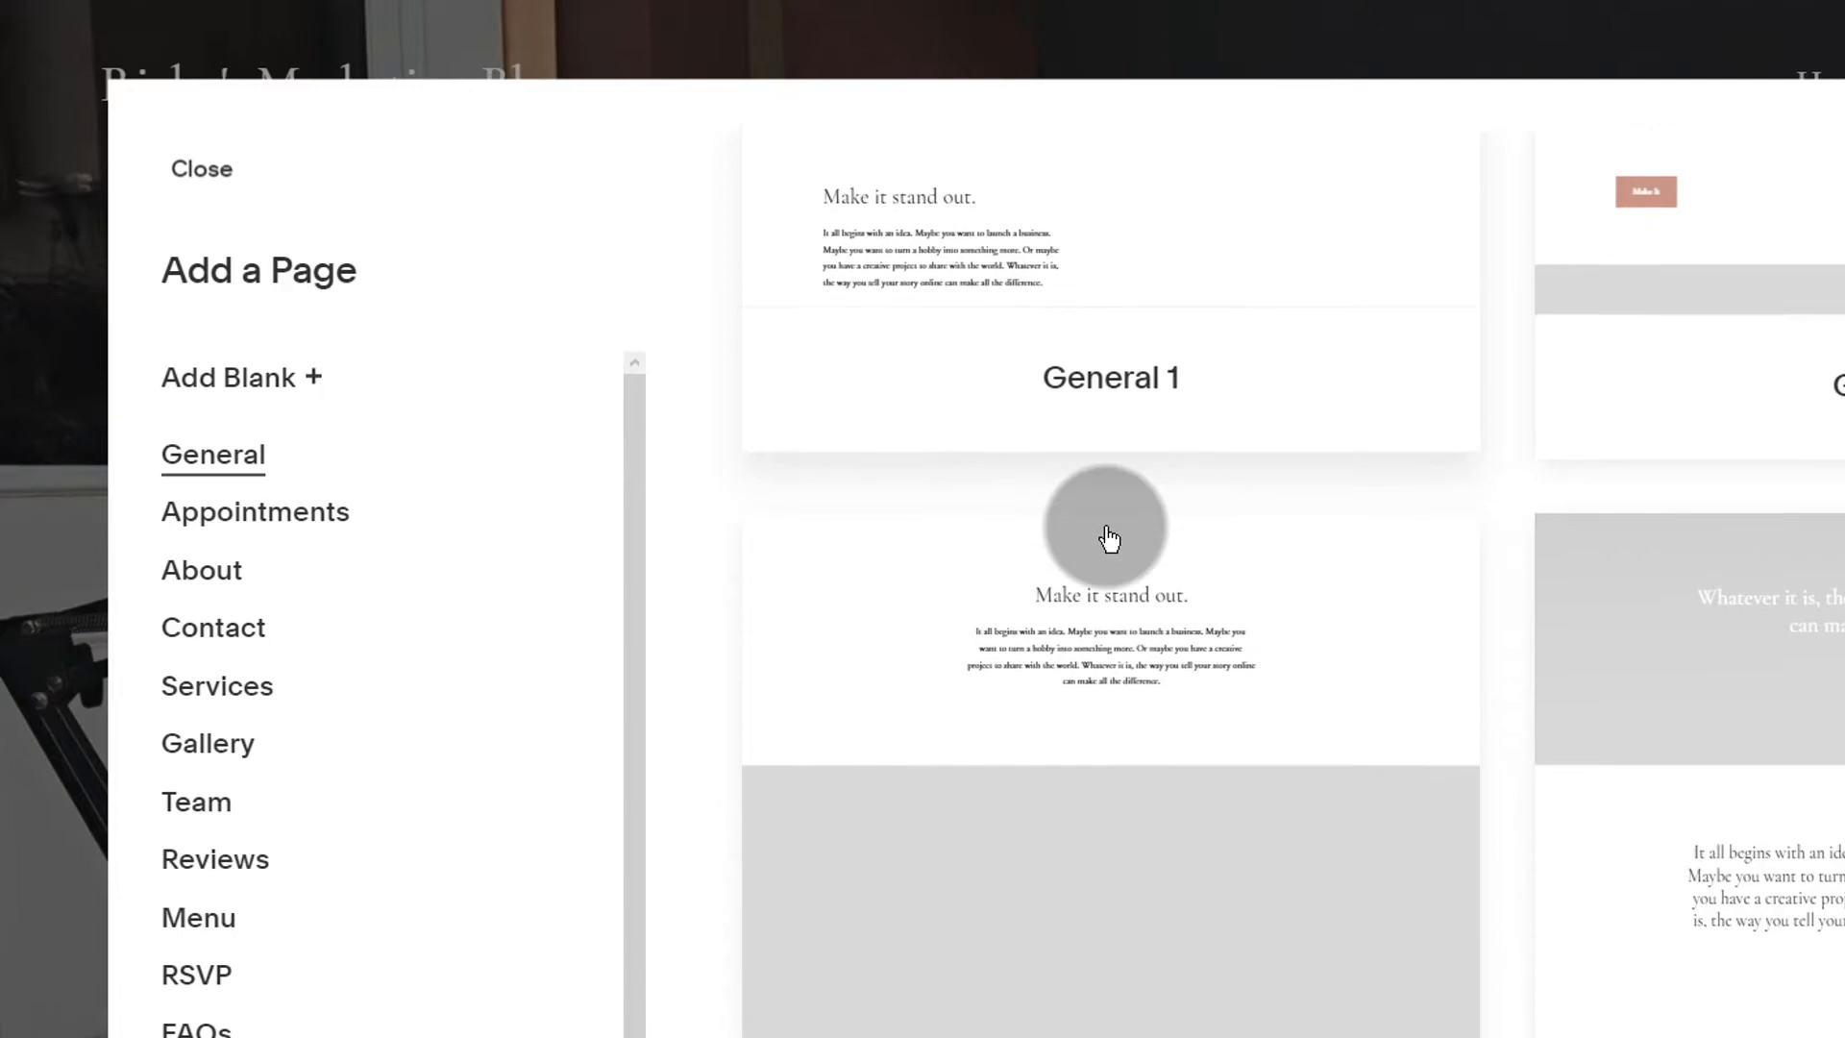
{"action": "scroll", "coordinate": [1105, 536], "scroll_direction": "up", "scroll_amount": 6}
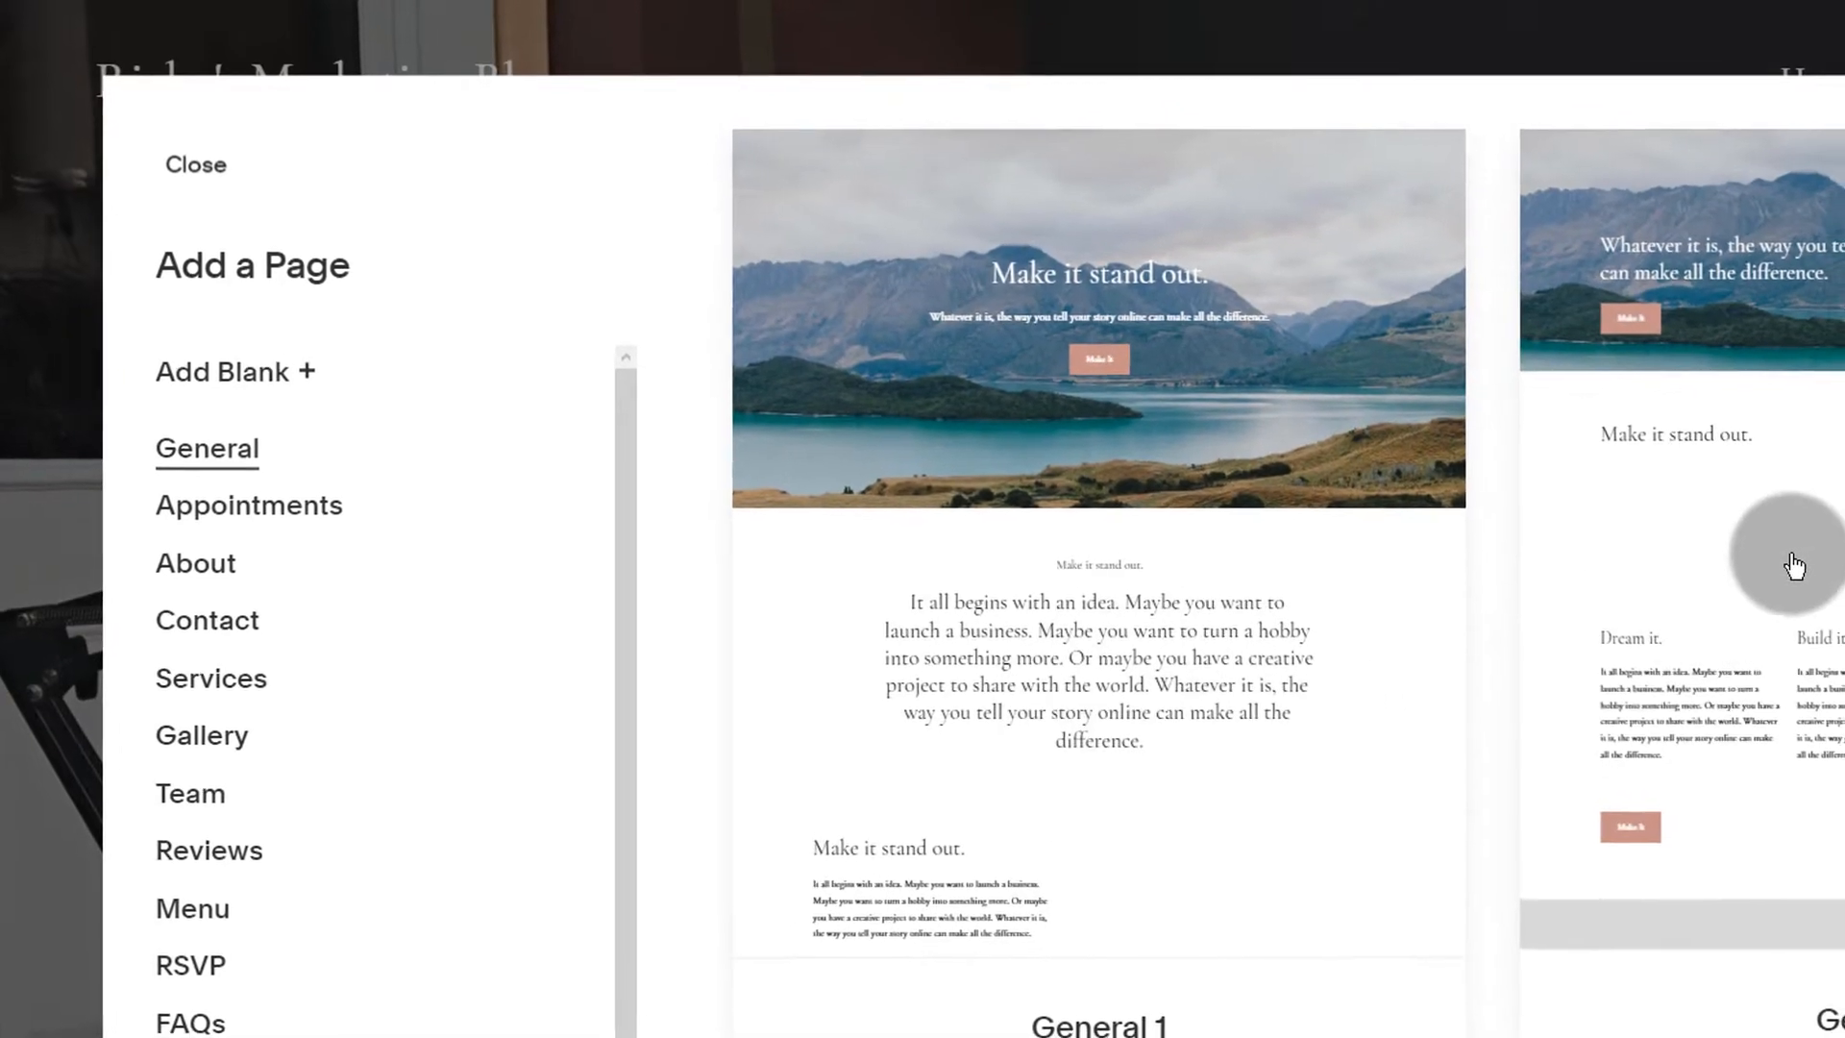
{"action": "scroll", "coordinate": [1787, 576], "scroll_direction": "down", "scroll_amount": 10}
{"action": "scroll", "coordinate": [1797, 620], "scroll_direction": "up", "scroll_amount": 4}
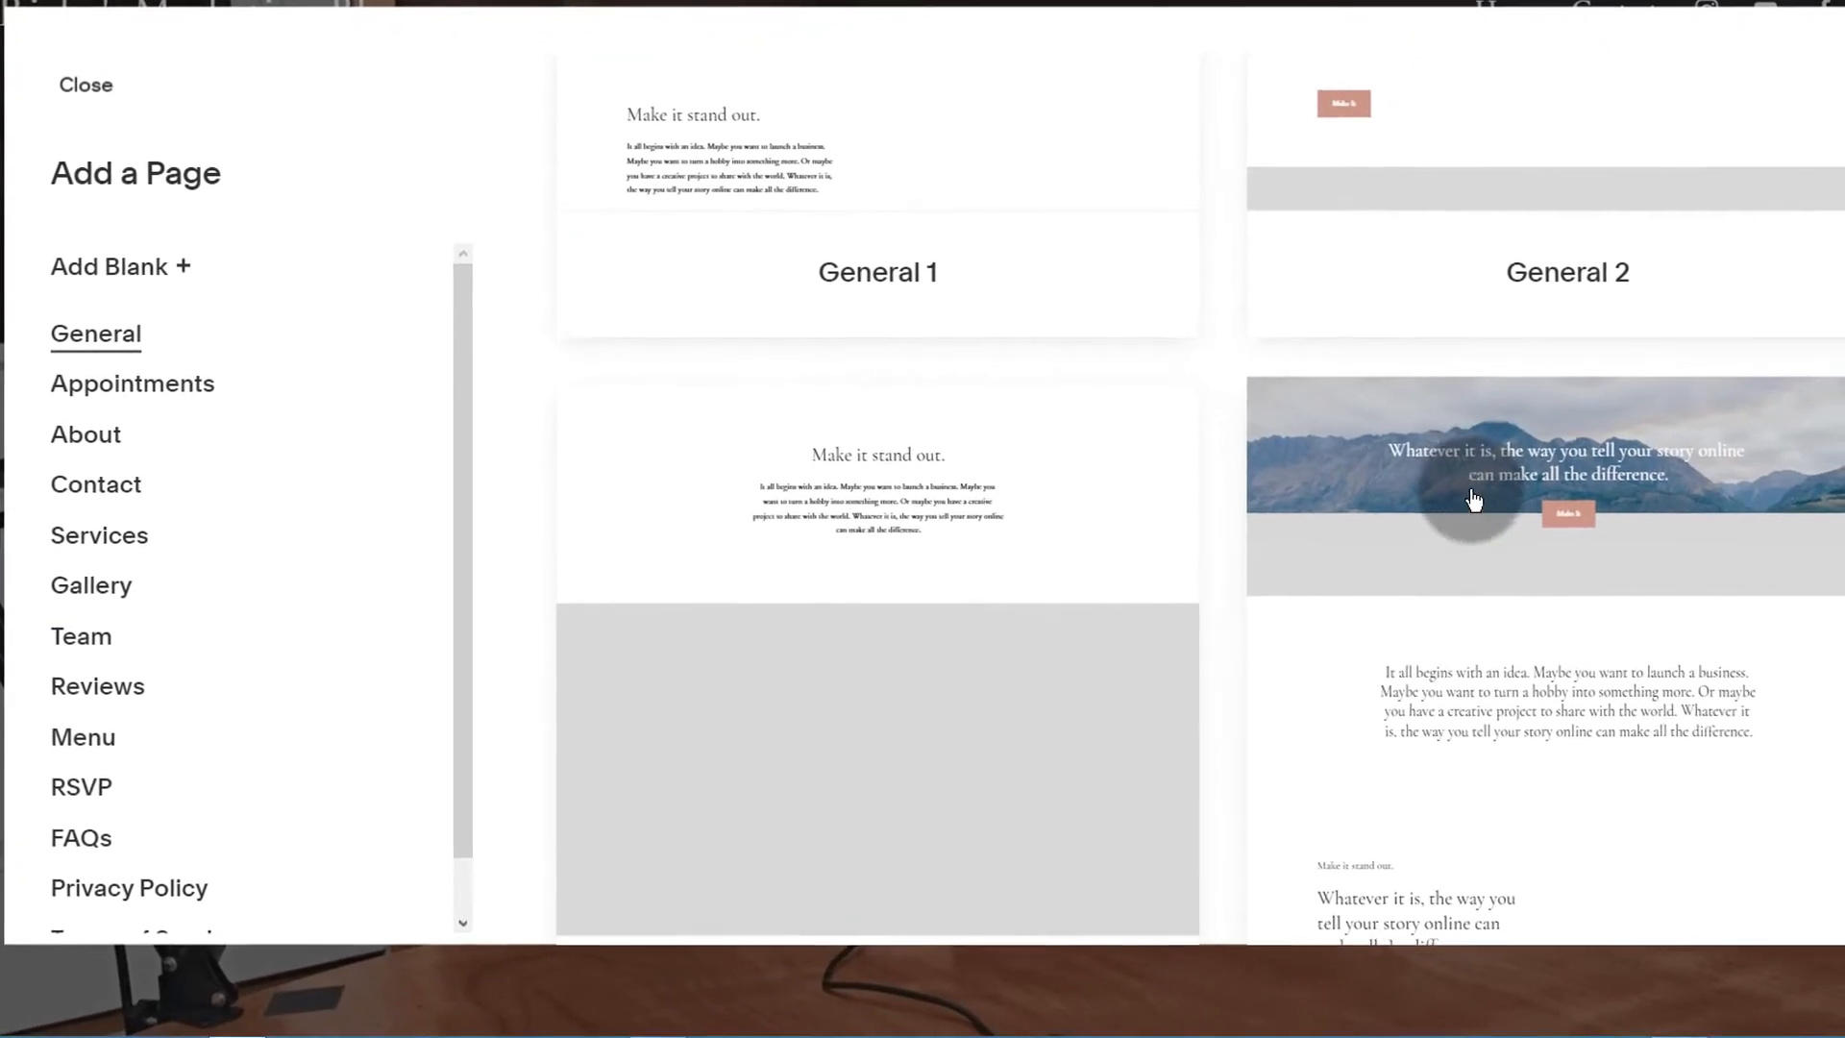
{"action": "scroll", "coordinate": [1470, 493], "scroll_direction": "down", "scroll_amount": 10}
{"action": "scroll", "coordinate": [1079, 480], "scroll_direction": "up", "scroll_amount": 15}
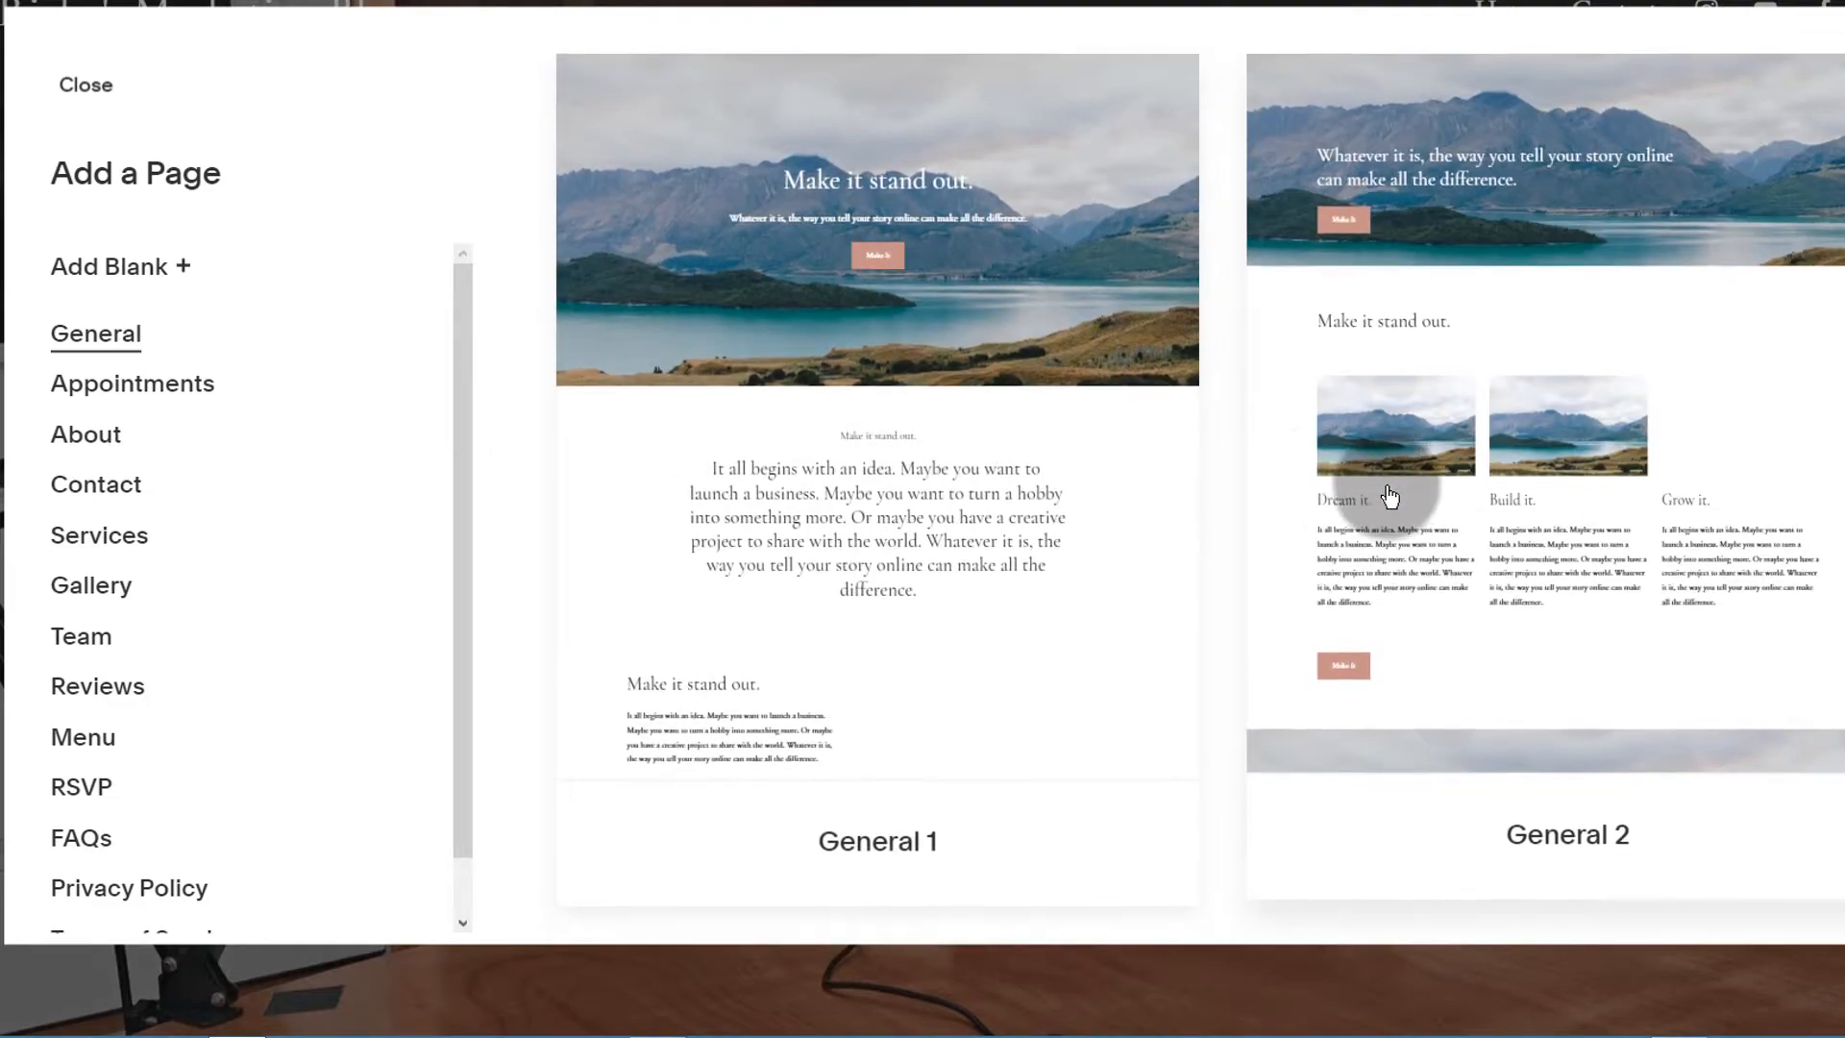
{"action": "scroll", "coordinate": [1140, 502], "scroll_direction": "down", "scroll_amount": 12}
{"action": "scroll", "coordinate": [1095, 494], "scroll_direction": "up", "scroll_amount": 9}
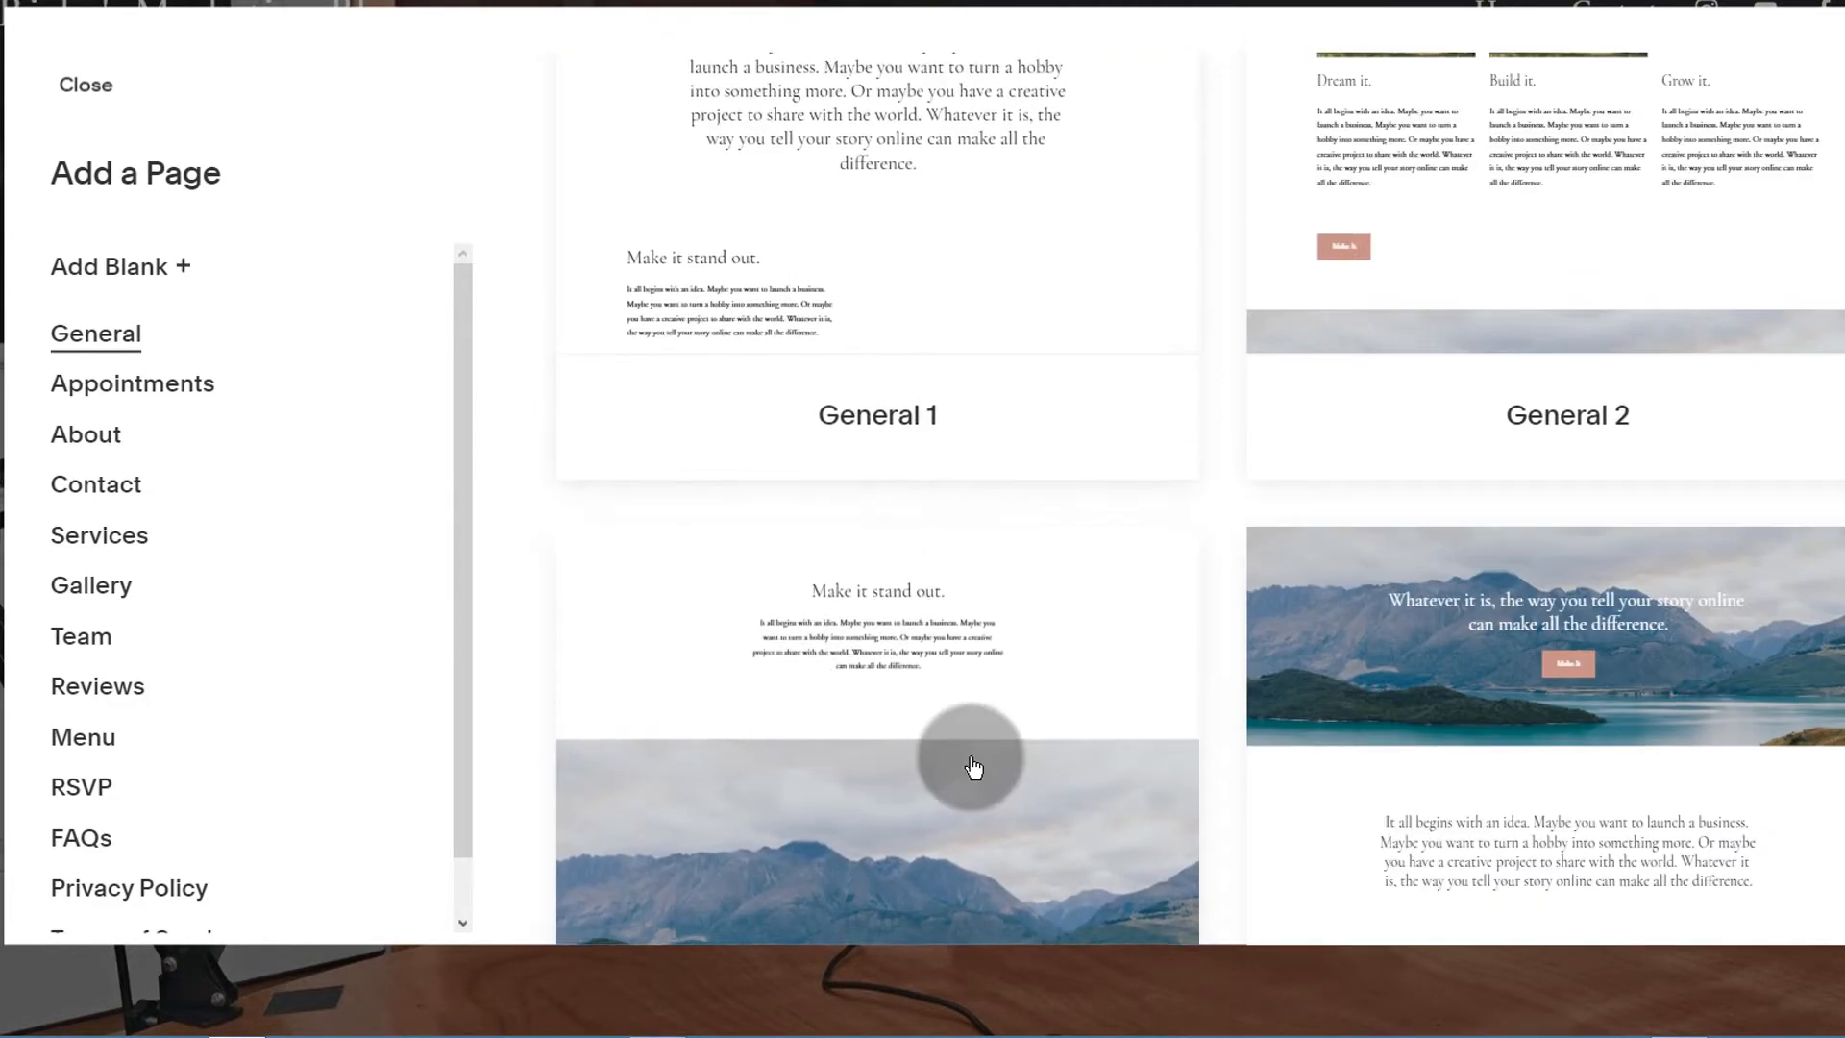
Look through the designer layouts in the About category
{"action": "left_click", "coordinate": [87, 438]}
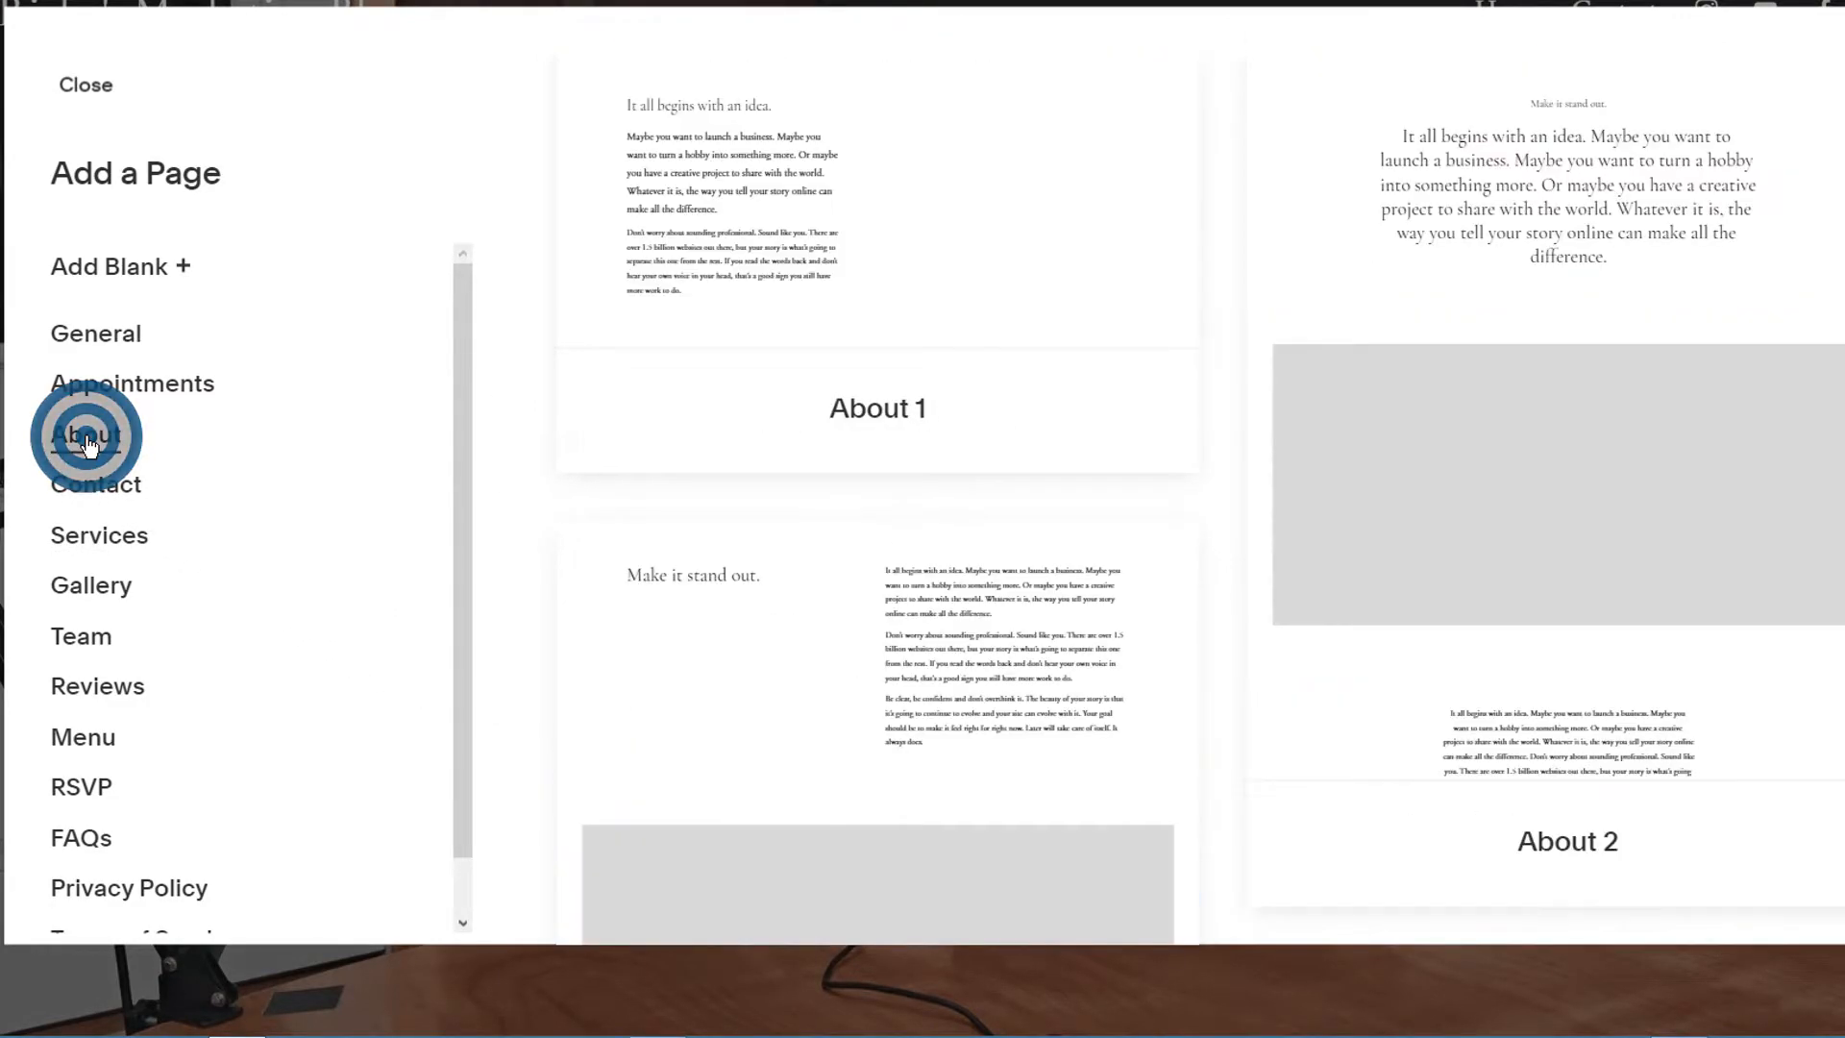
{"action": "scroll", "coordinate": [954, 375], "scroll_direction": "down", "scroll_amount": 5}
{"action": "scroll", "coordinate": [1029, 404], "scroll_direction": "up", "scroll_amount": 5}
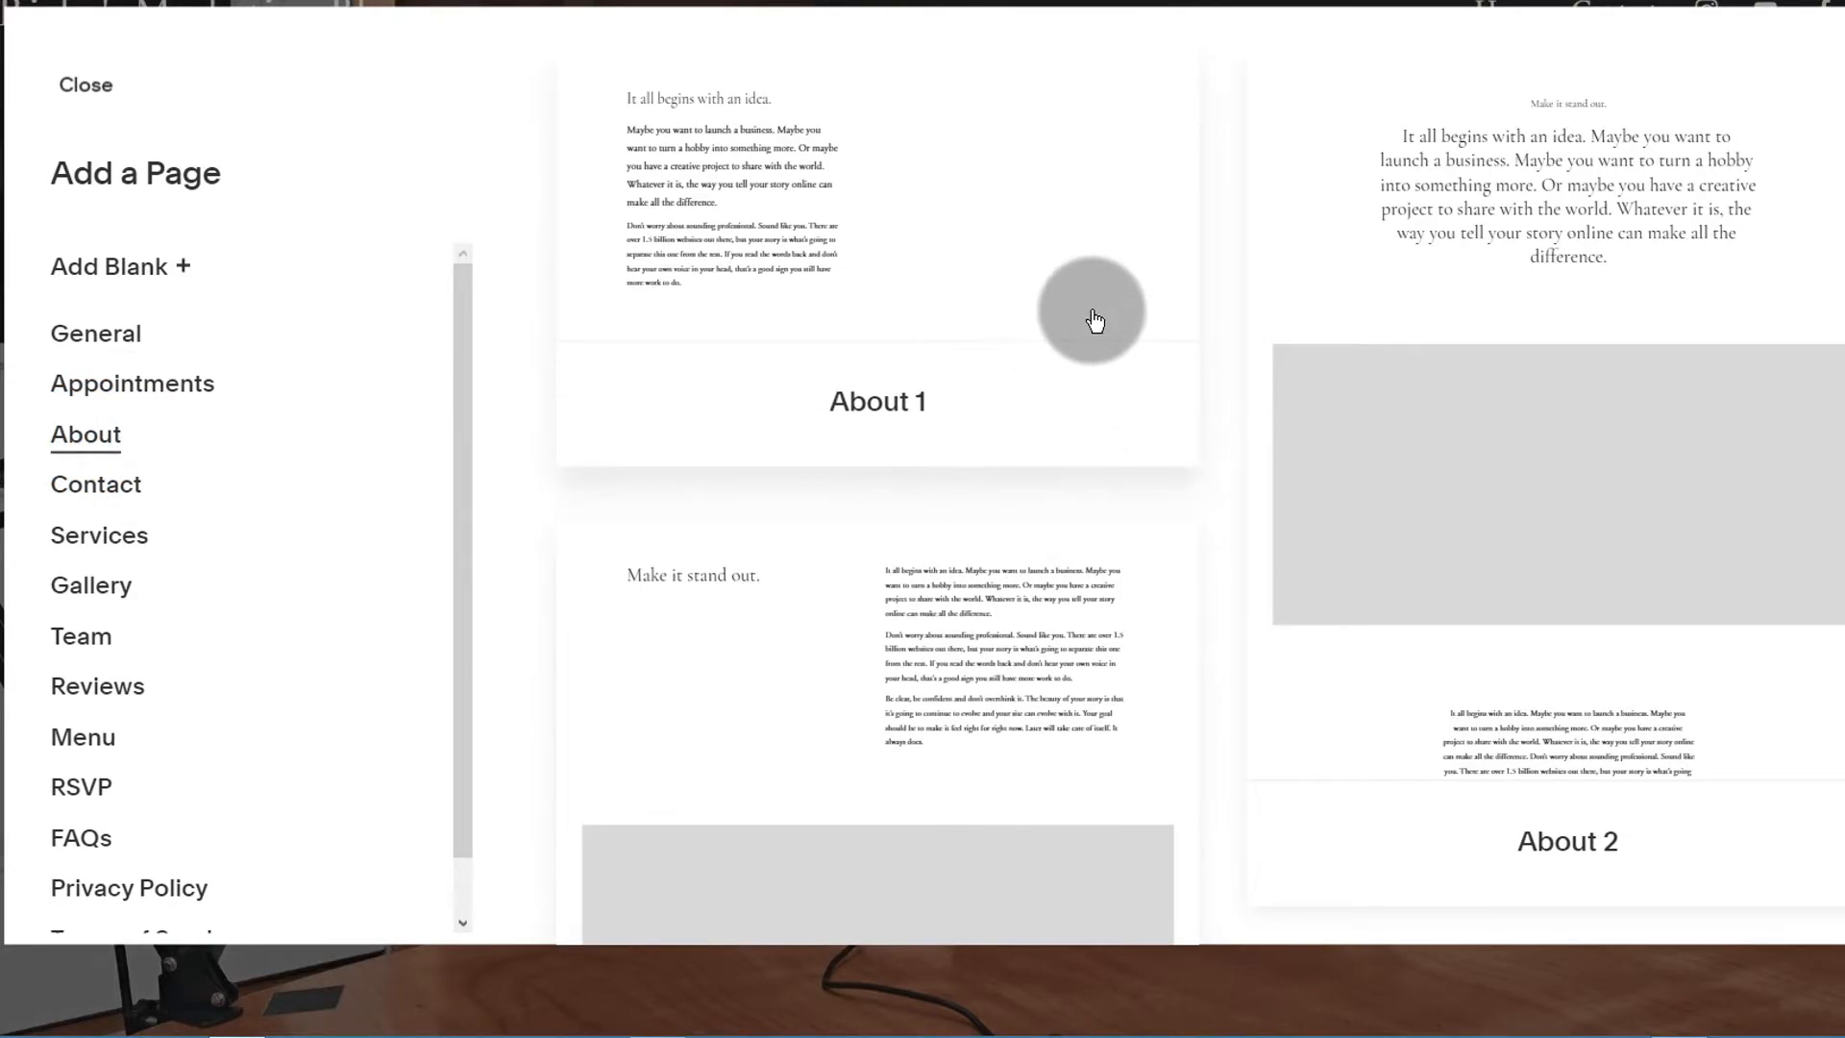
{"action": "scroll", "coordinate": [906, 453], "scroll_direction": "down", "scroll_amount": 5}
{"action": "scroll", "coordinate": [844, 346], "scroll_direction": "up", "scroll_amount": 5}
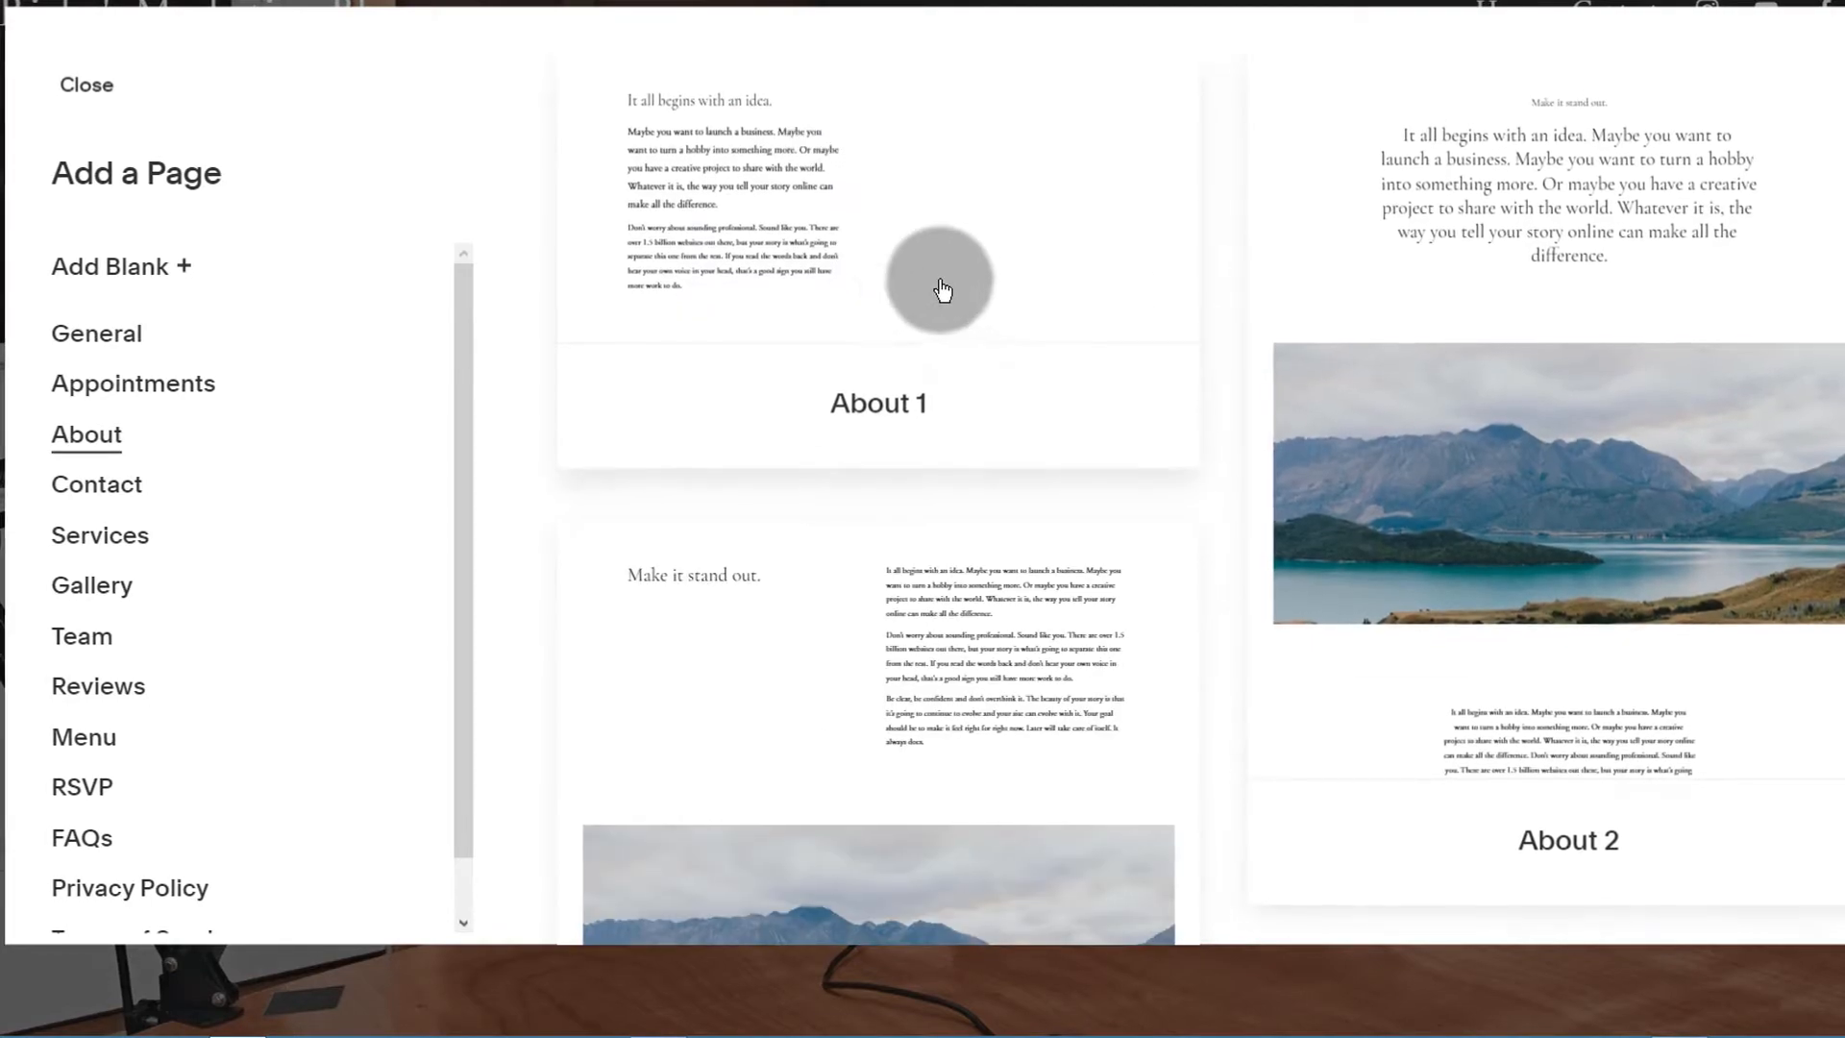
Add a blank page named About to the main navigation and place it between Home and Contact
{"action": "left_click", "coordinate": [144, 267]}
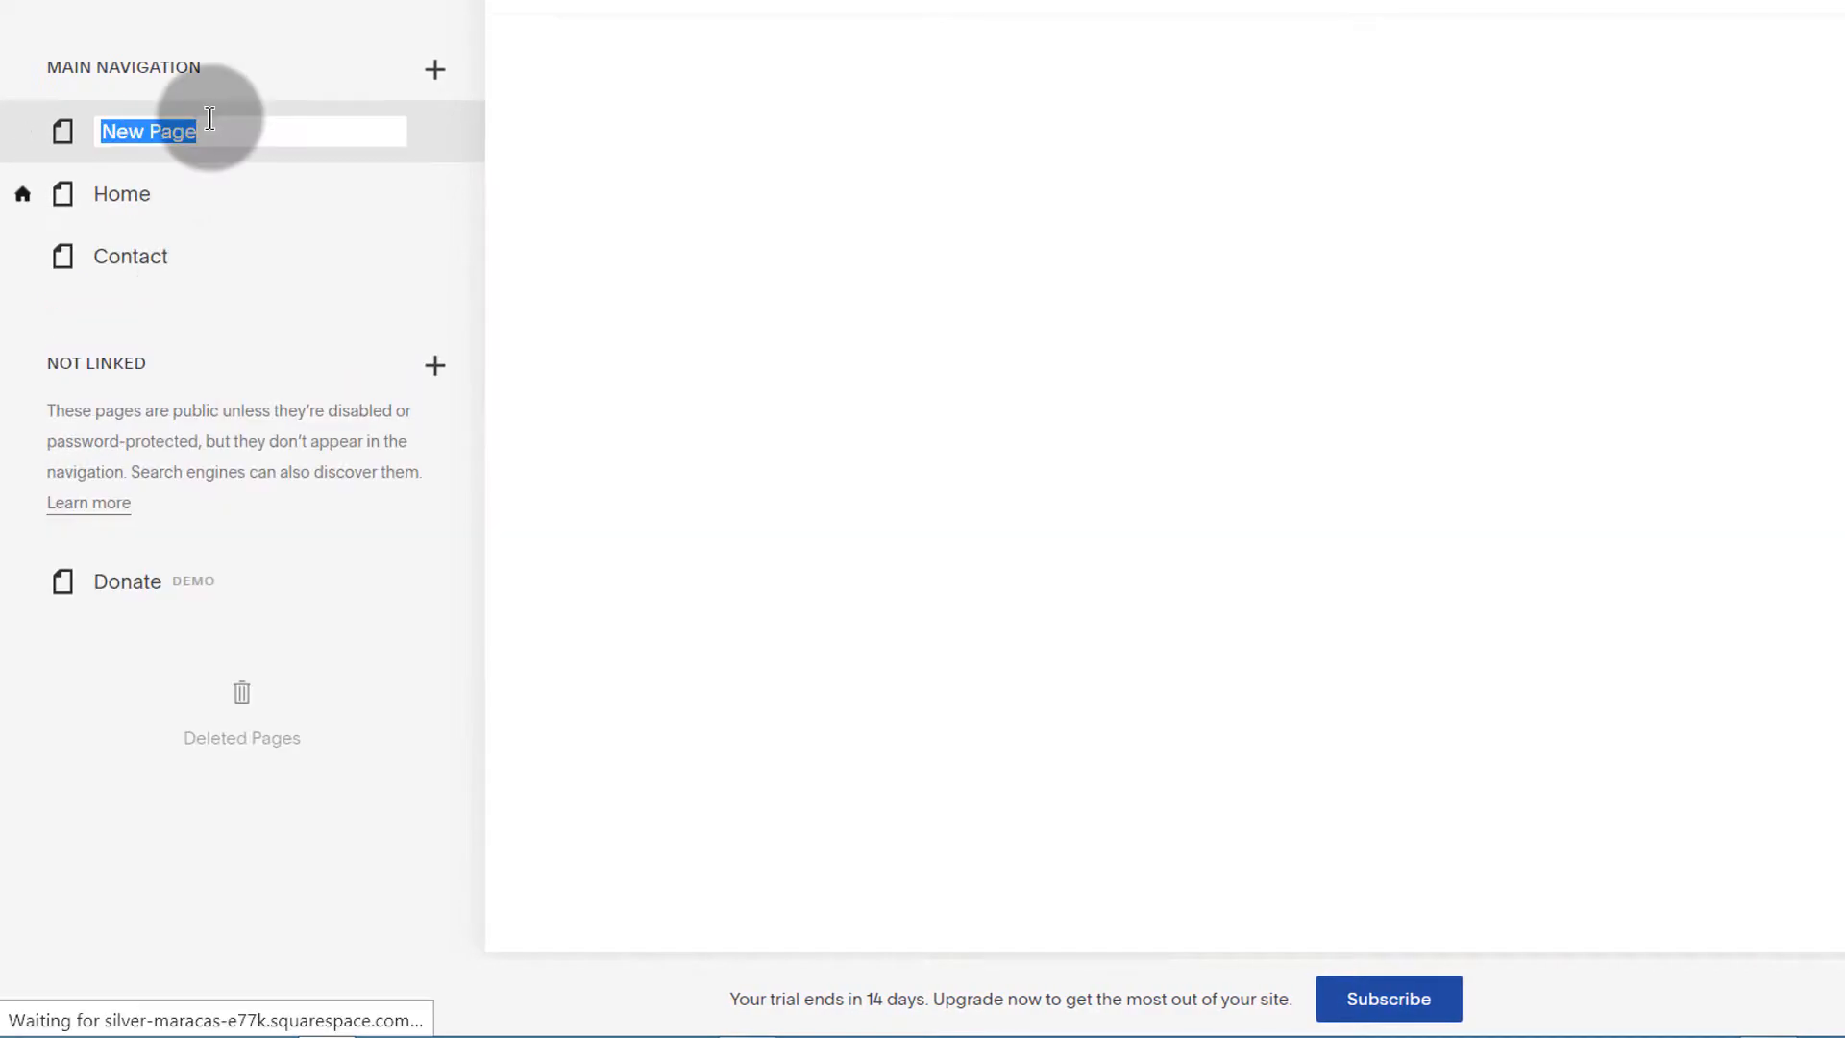
{"action": "left_click", "coordinate": [208, 122]}
{"action": "left_click_drag", "start_coordinate": [162, 130], "coordinate": [104, 131]}
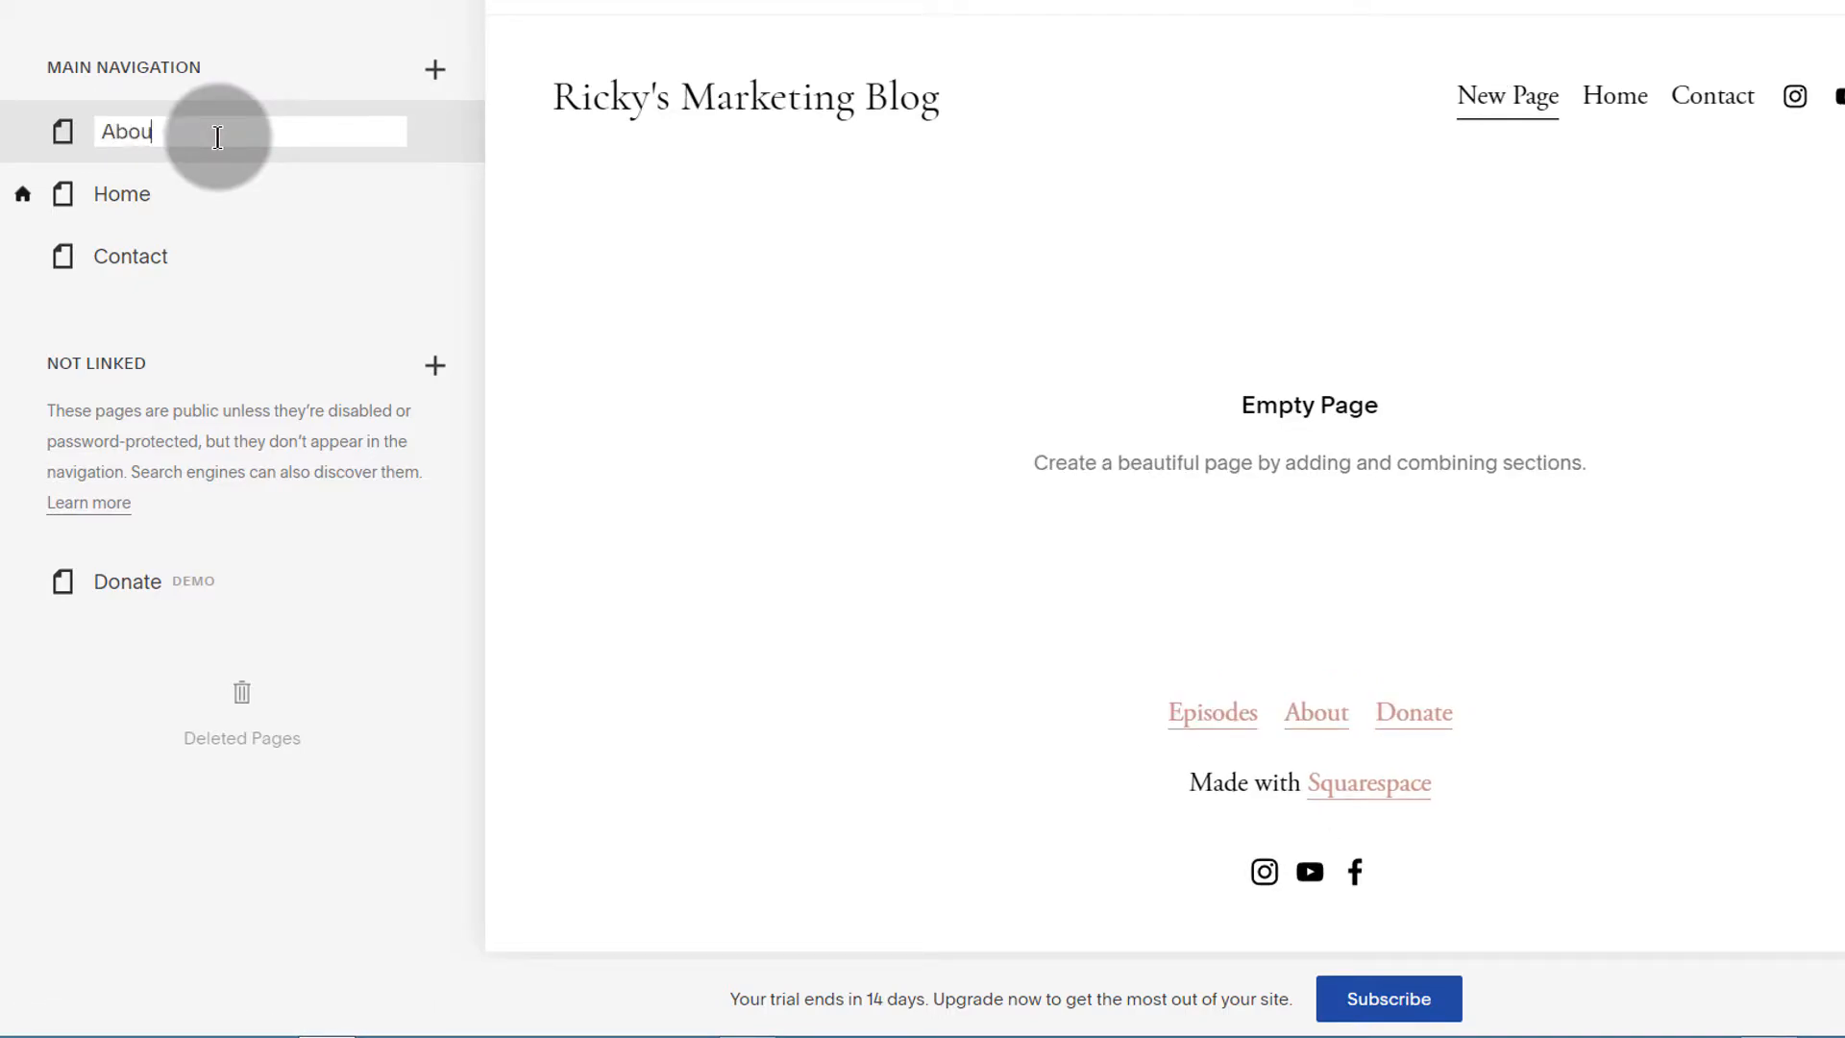
{"action": "type", "text": "About"}
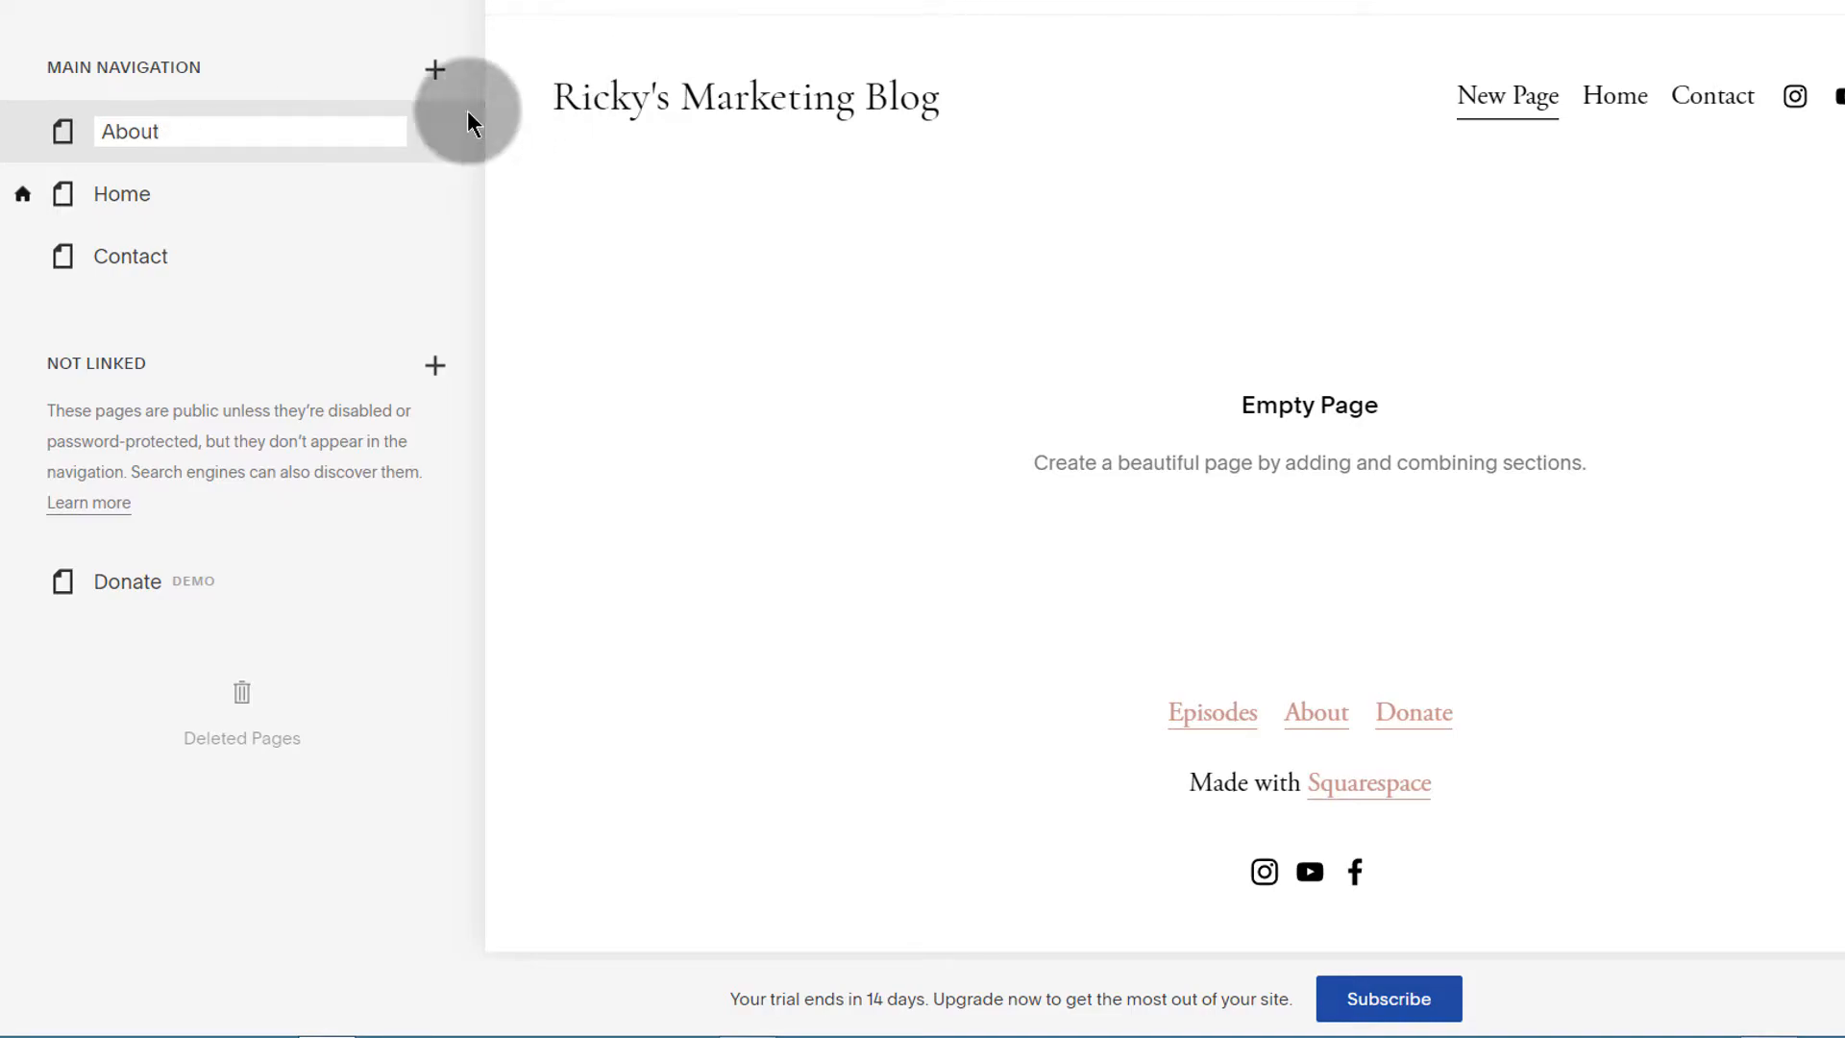
{"action": "left_click", "coordinate": [449, 142]}
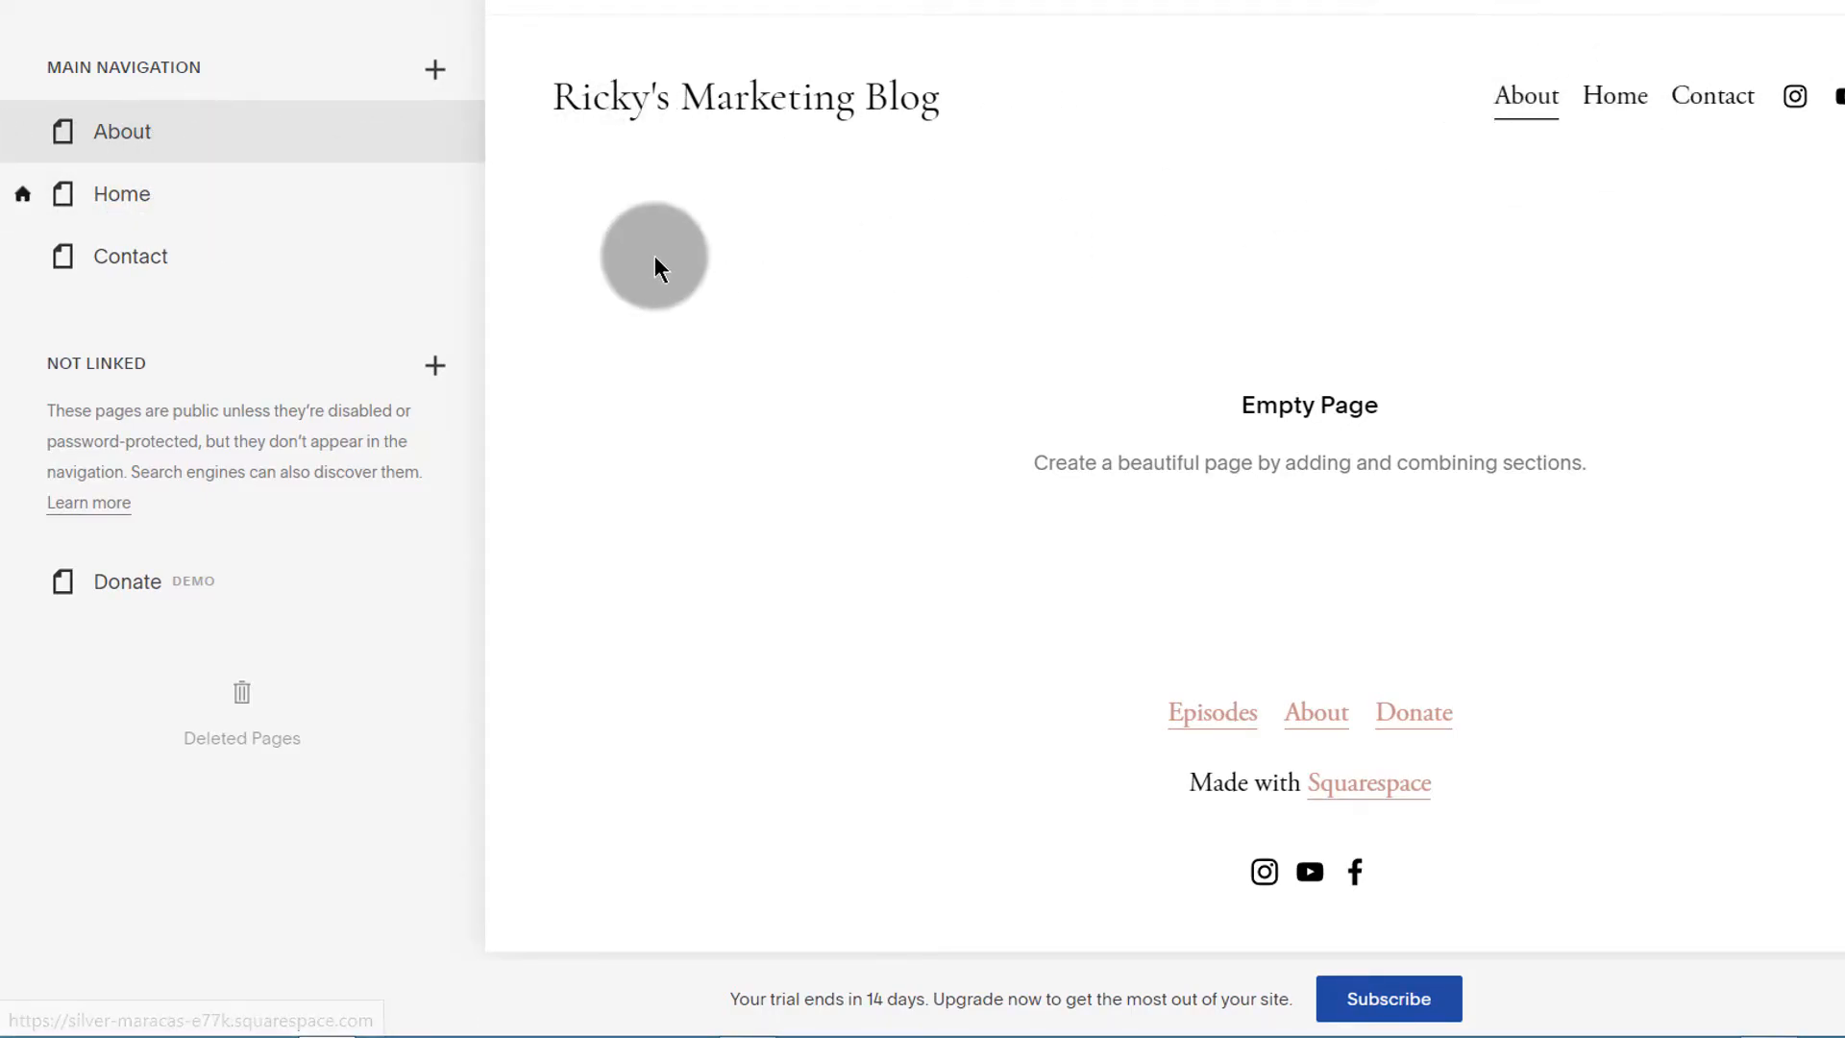
{"action": "left_click_drag", "start_coordinate": [168, 130], "coordinate": [182, 214]}
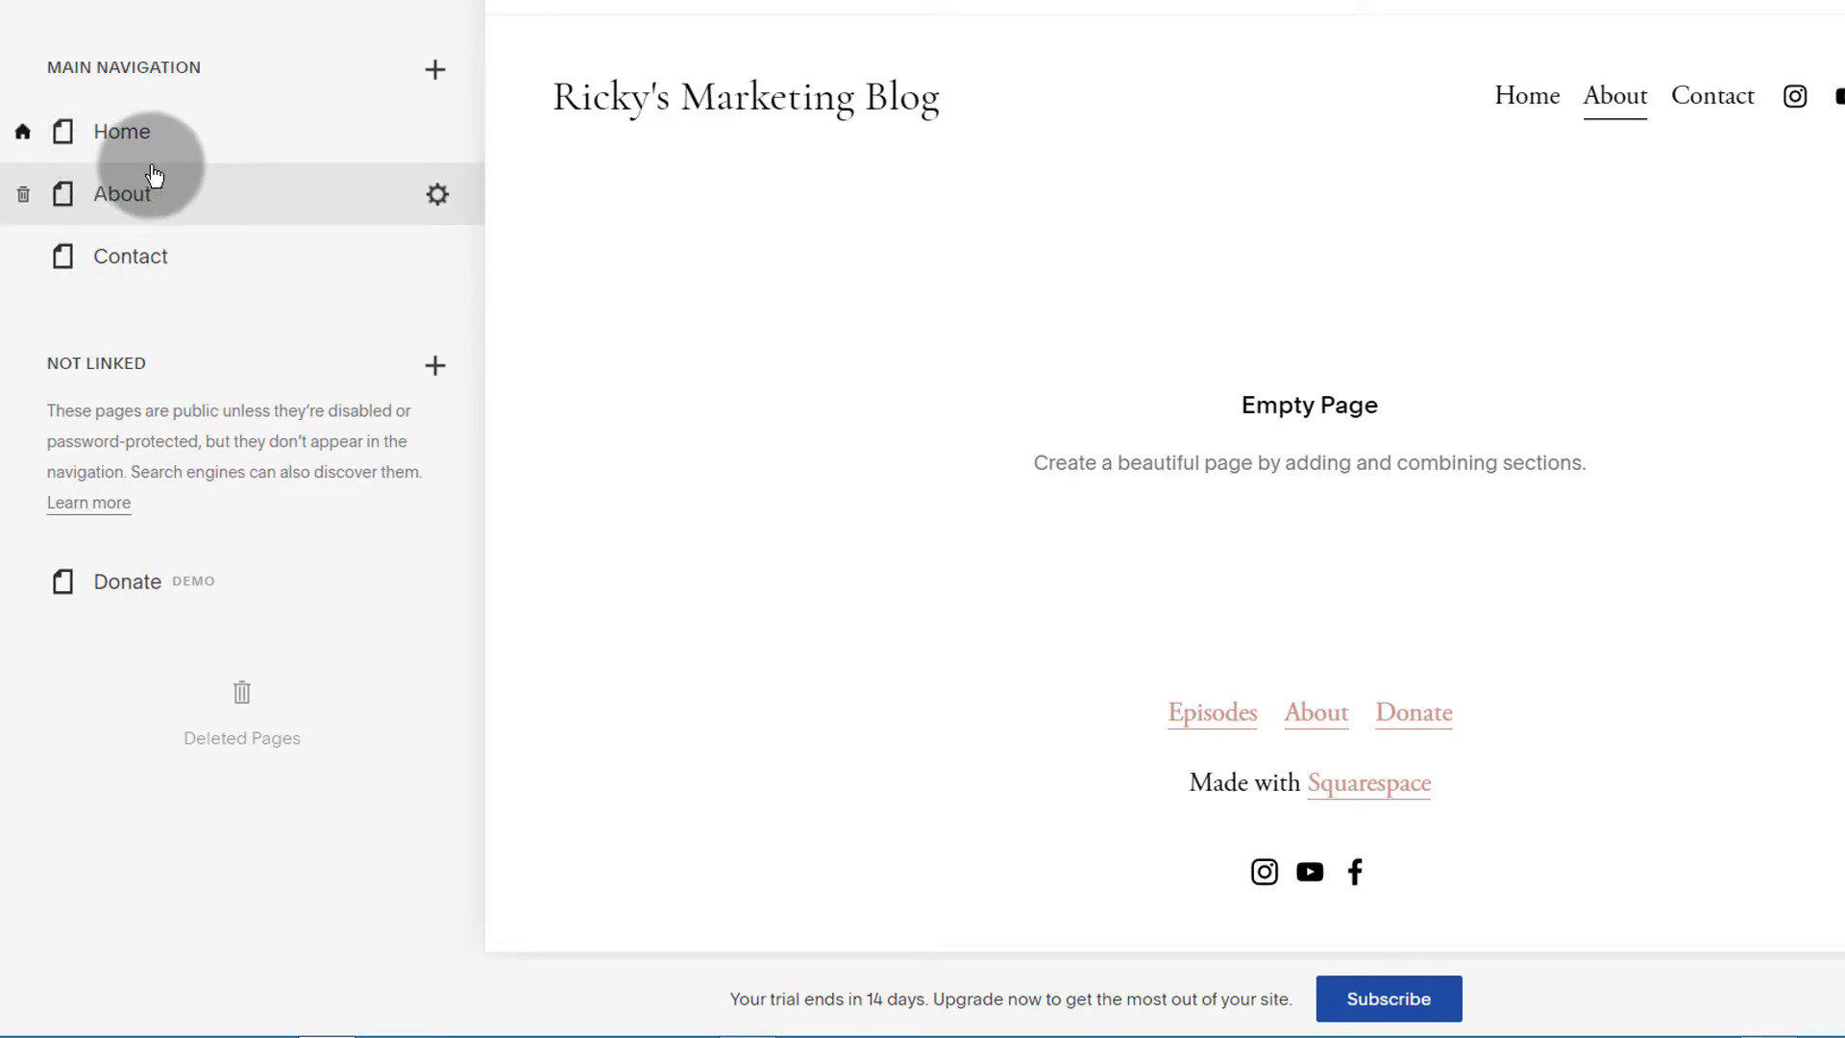
Add a blog page to the main navigation with the Blog 2 layout and rename it Blog
{"action": "left_click", "coordinate": [434, 73]}
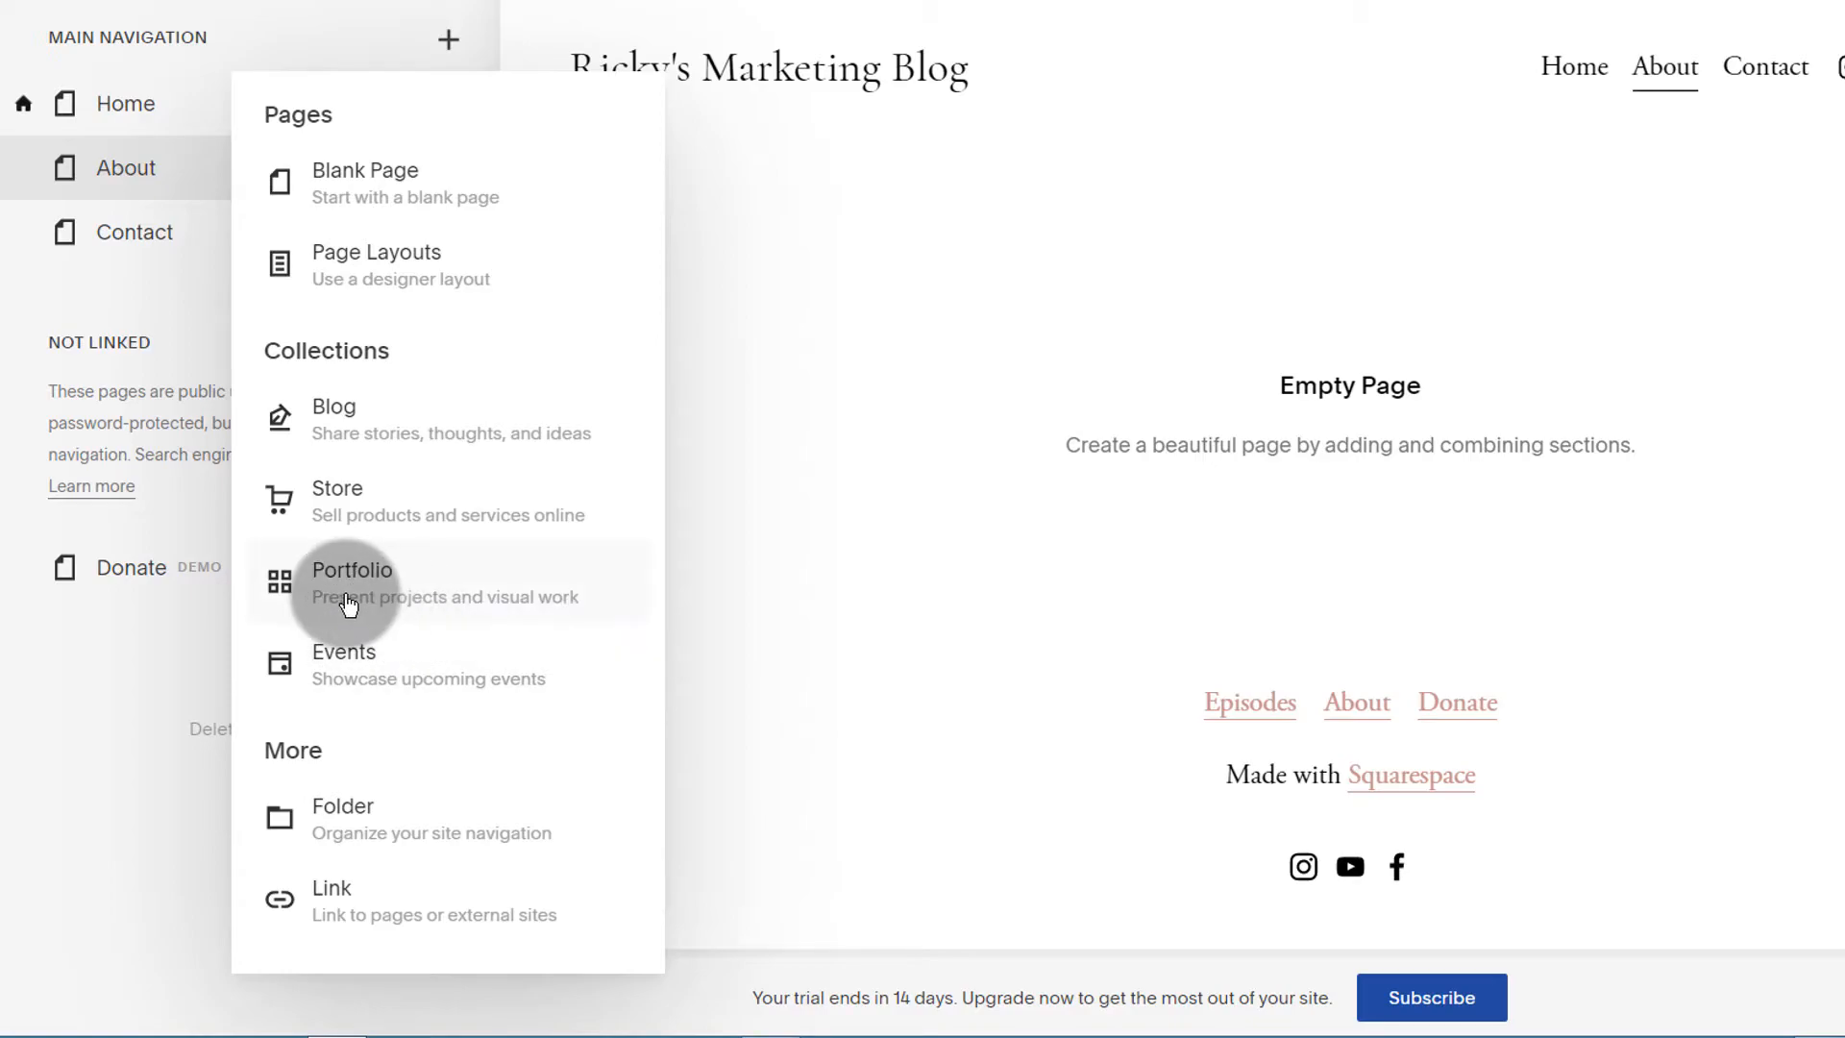
{"action": "left_click", "coordinate": [336, 419]}
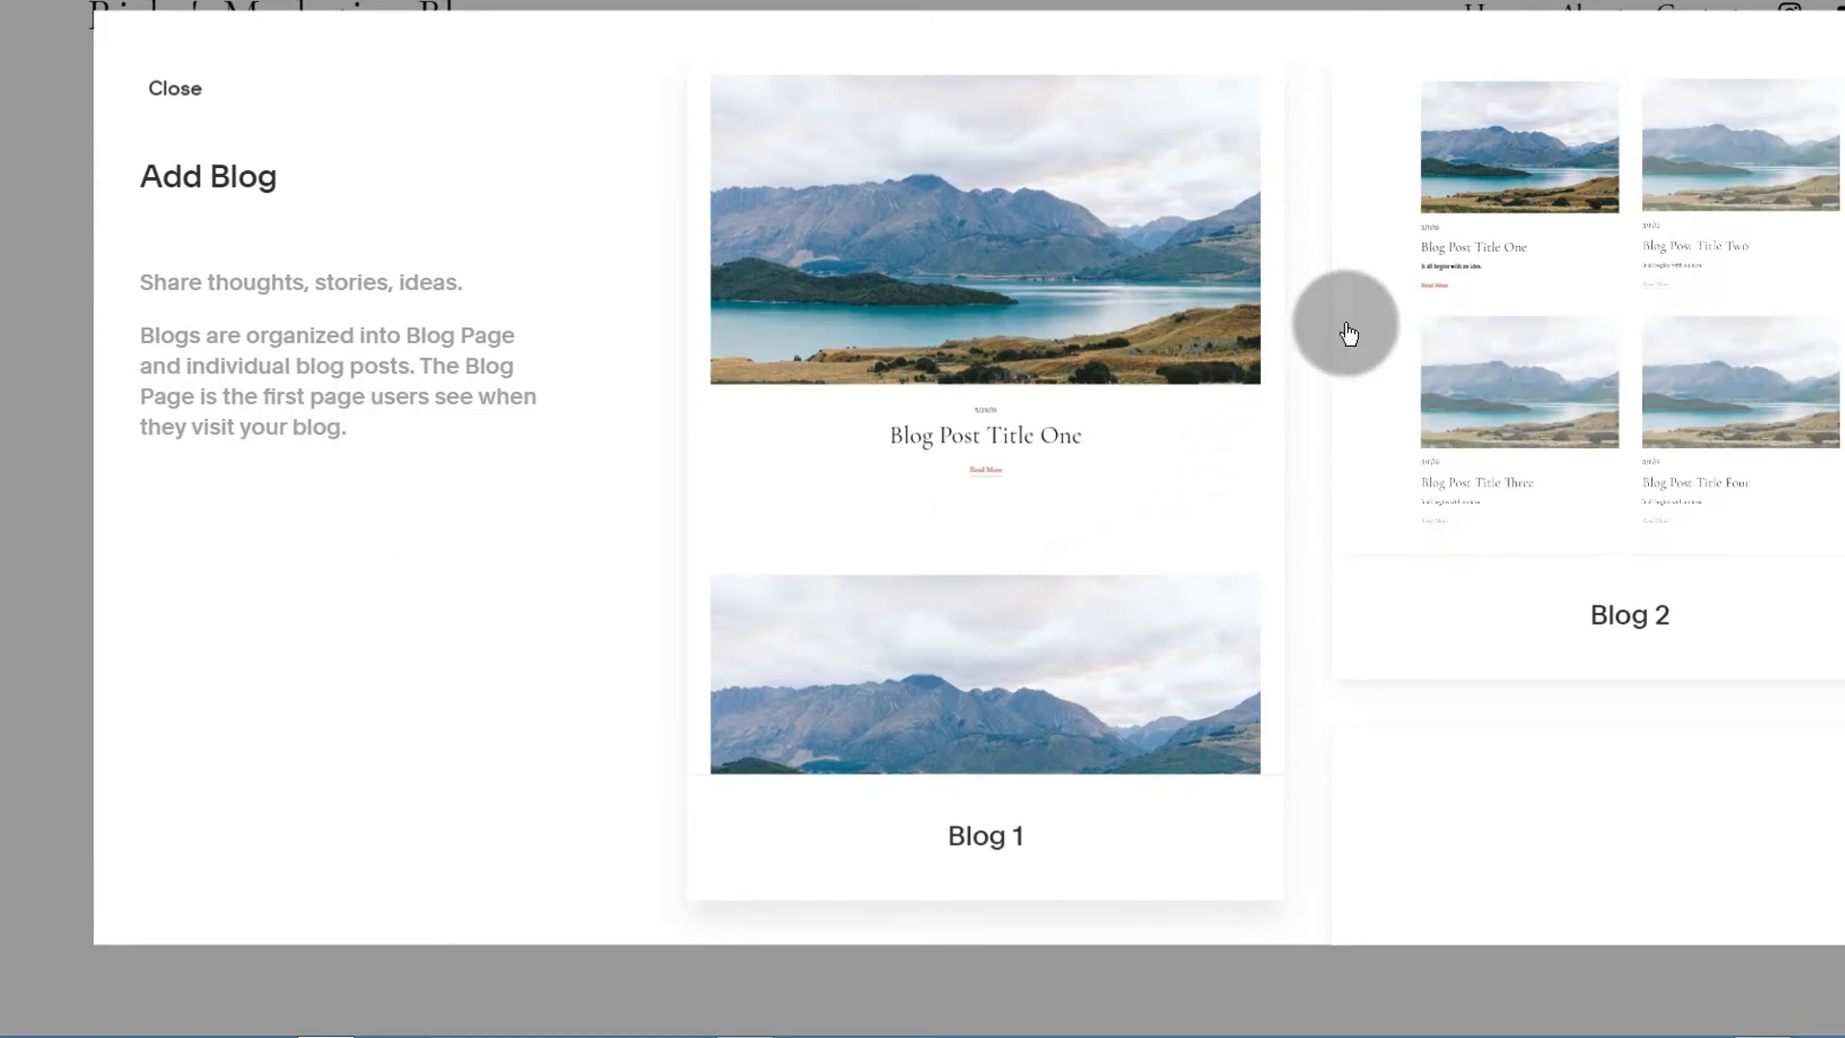
{"action": "scroll", "coordinate": [1515, 399], "scroll_direction": "down", "scroll_amount": 5}
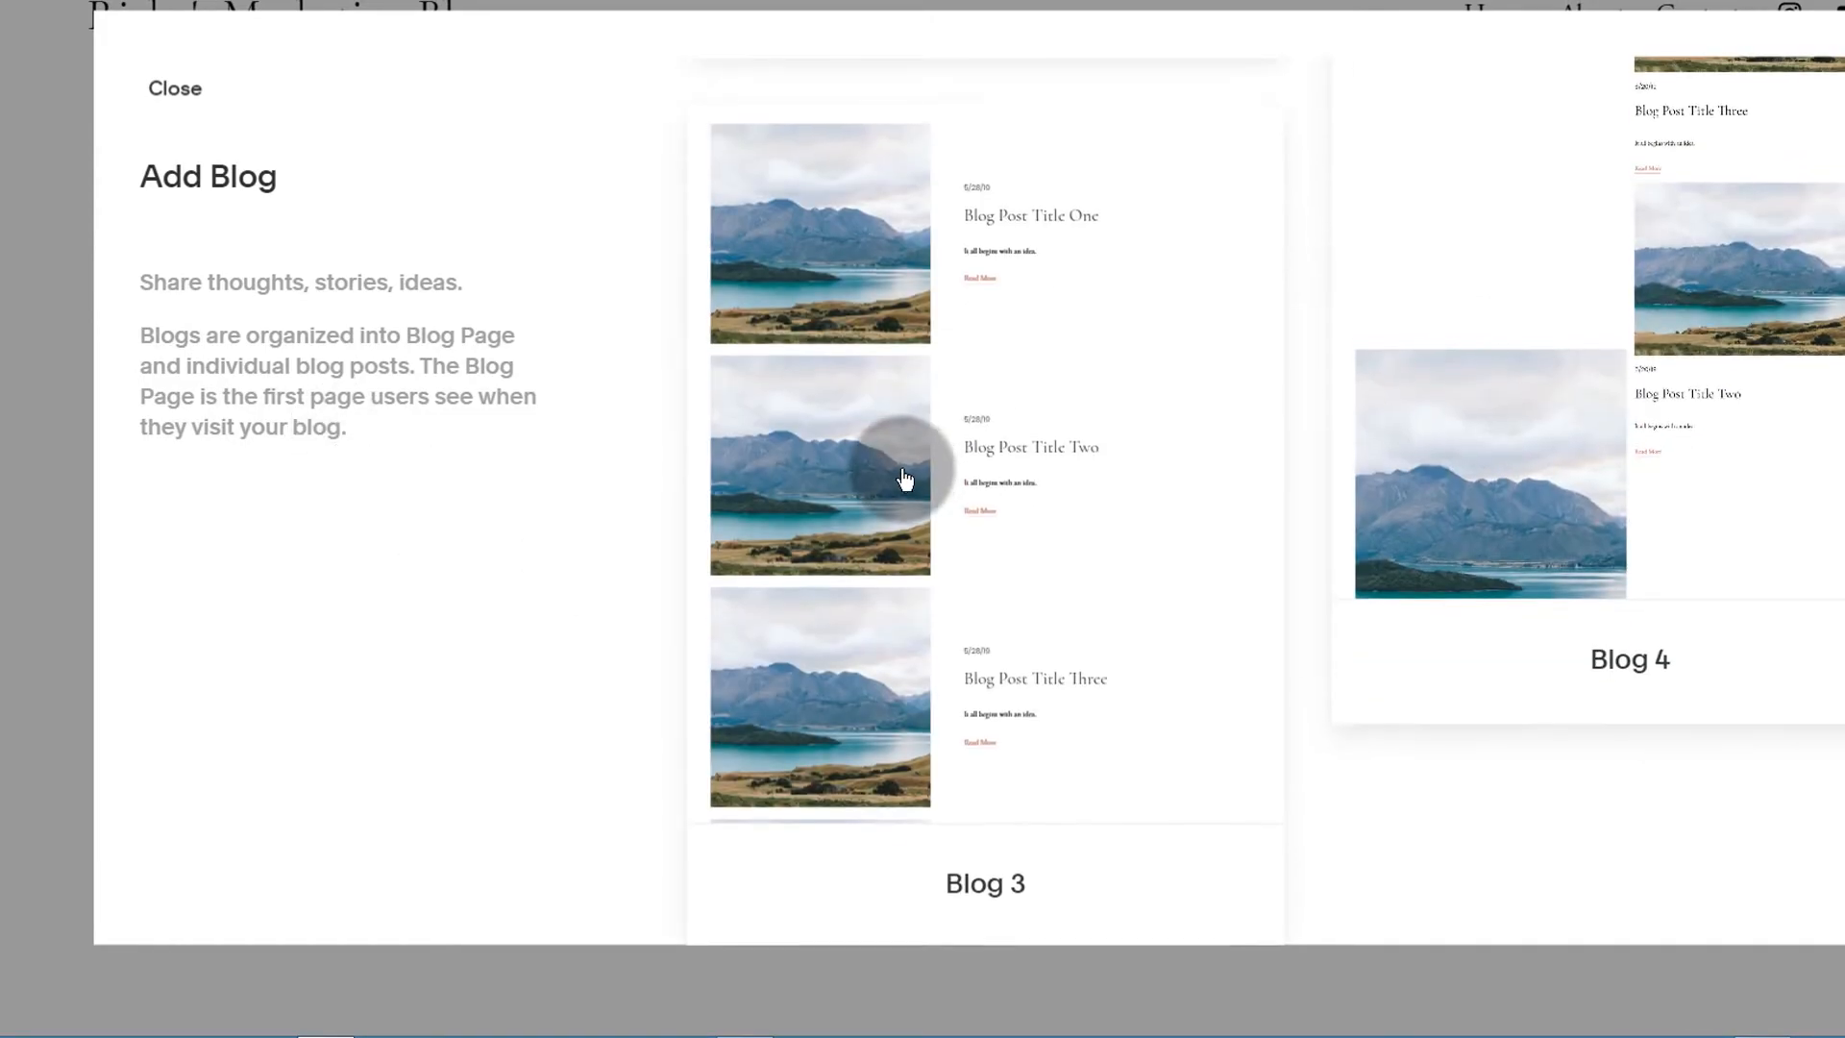
{"action": "scroll", "coordinate": [906, 452], "scroll_direction": "up", "scroll_amount": 5}
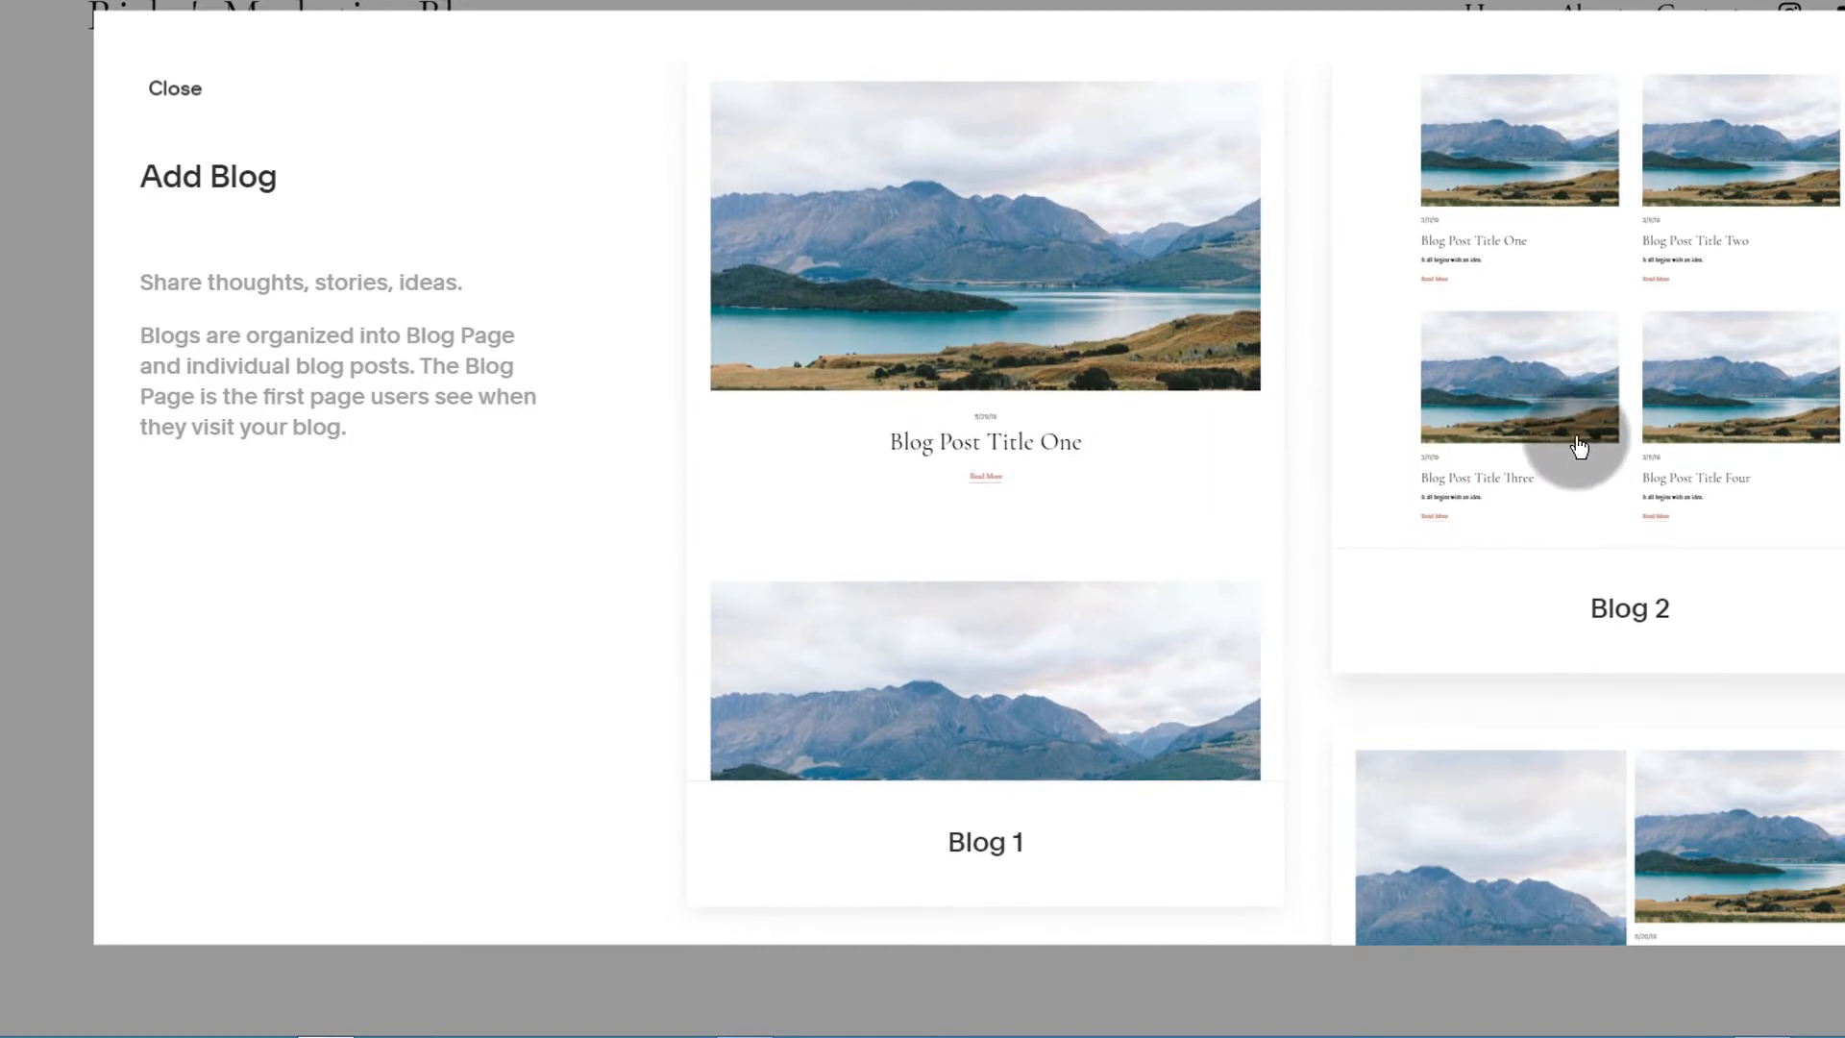
{"action": "scroll", "coordinate": [1575, 438], "scroll_direction": "down", "scroll_amount": 5}
{"action": "scroll", "coordinate": [1572, 434], "scroll_direction": "up", "scroll_amount": 5}
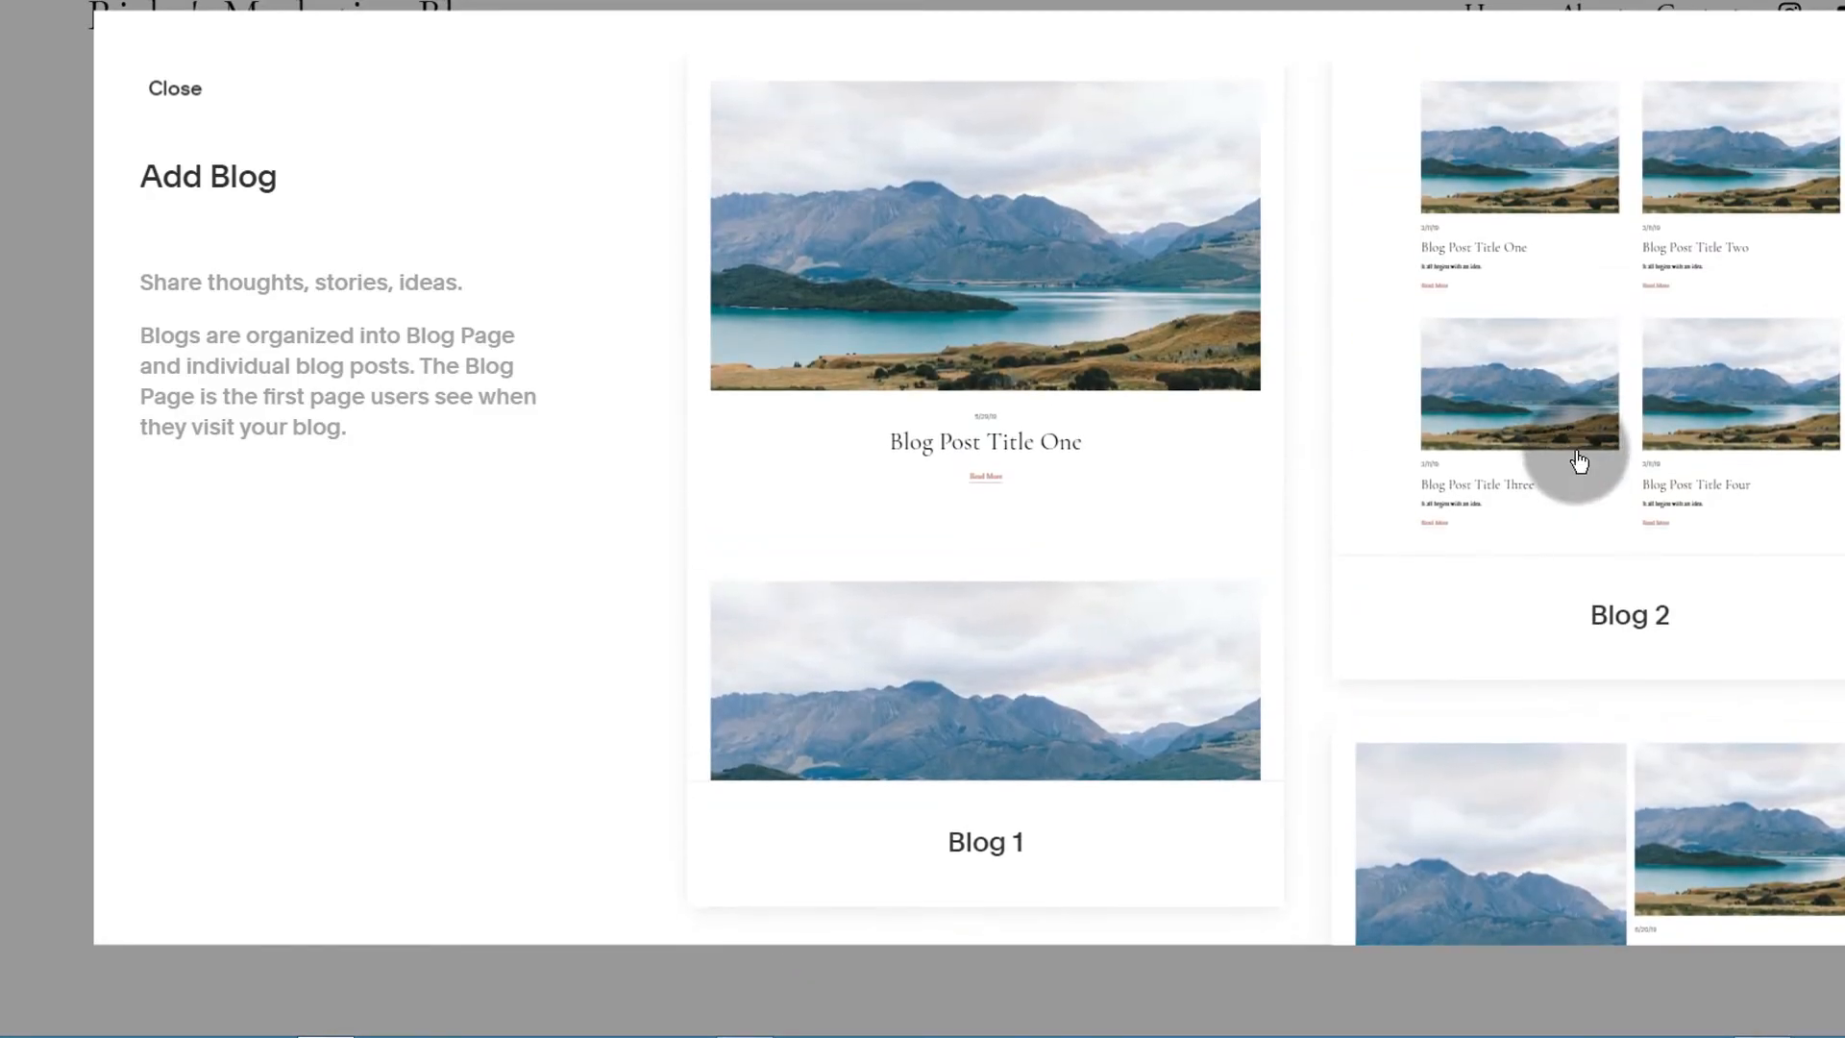
{"action": "left_click", "coordinate": [1526, 298]}
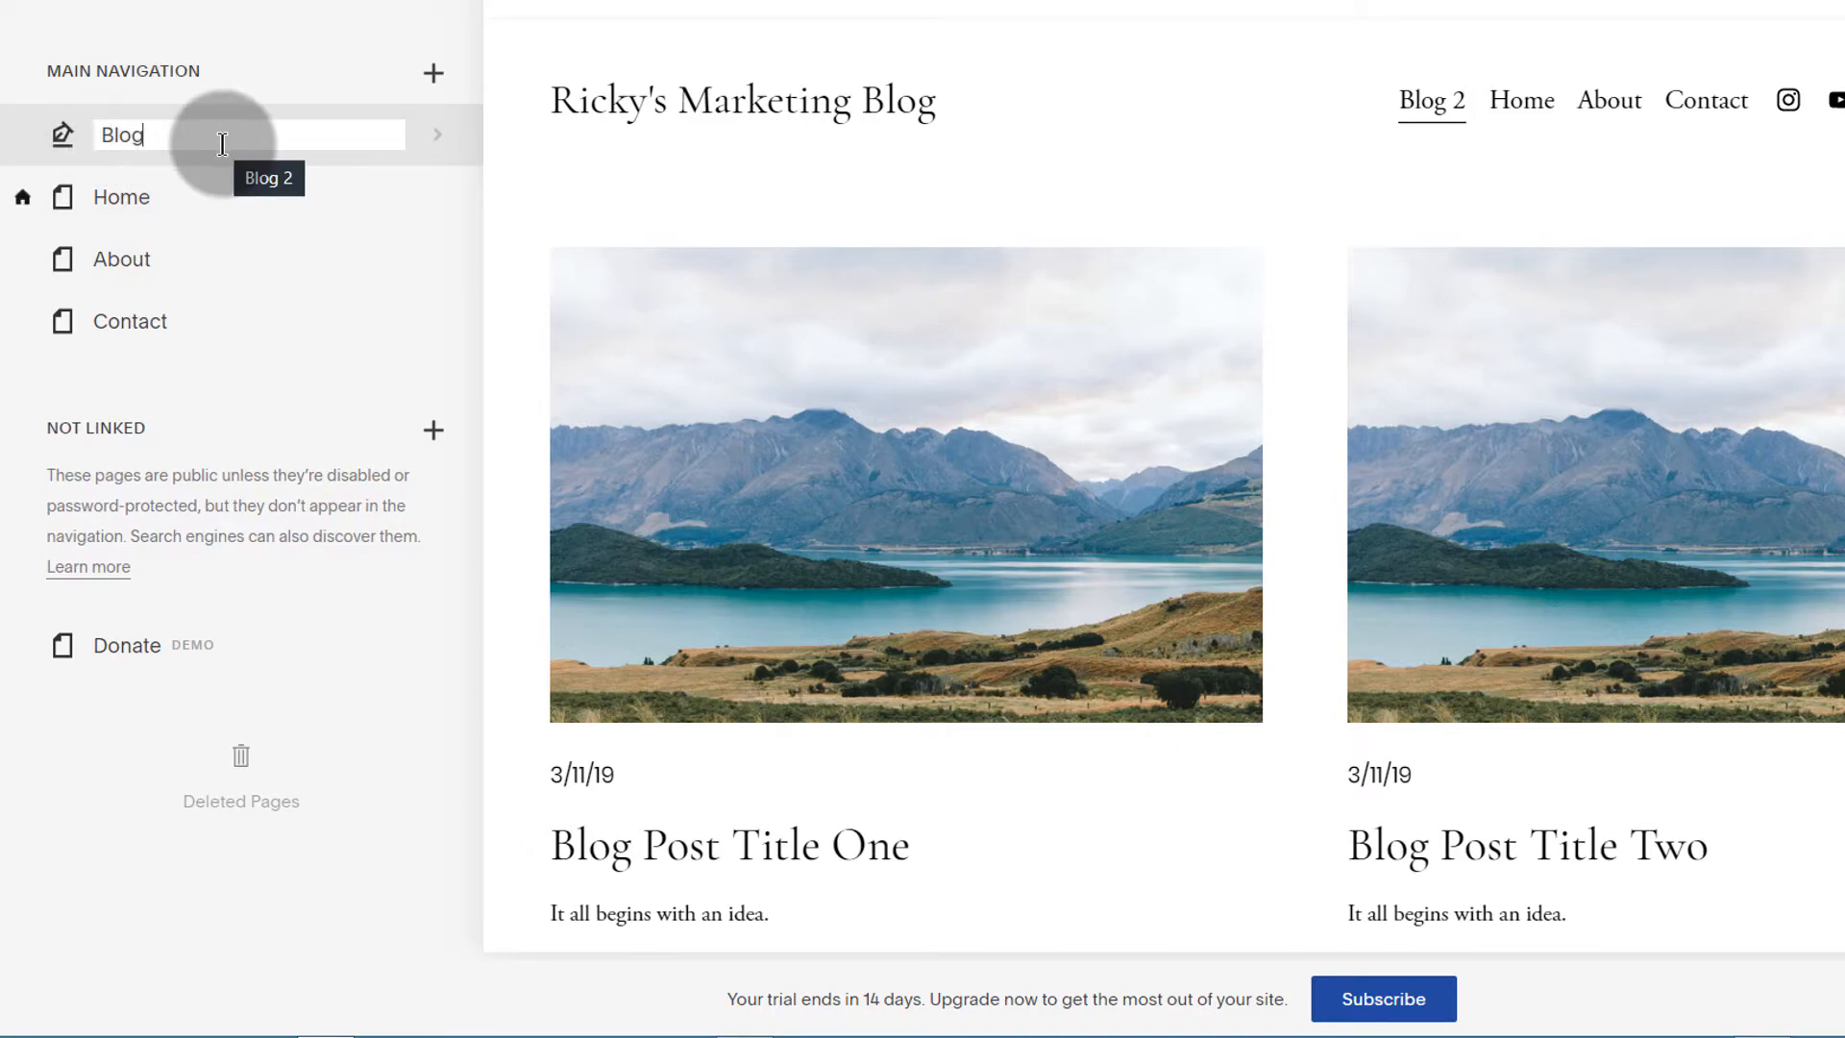
{"action": "left_click", "coordinate": [19, 154]}
Delete the sample post Blog Post Title Four from the new Blog page
{"action": "left_click", "coordinate": [134, 142]}
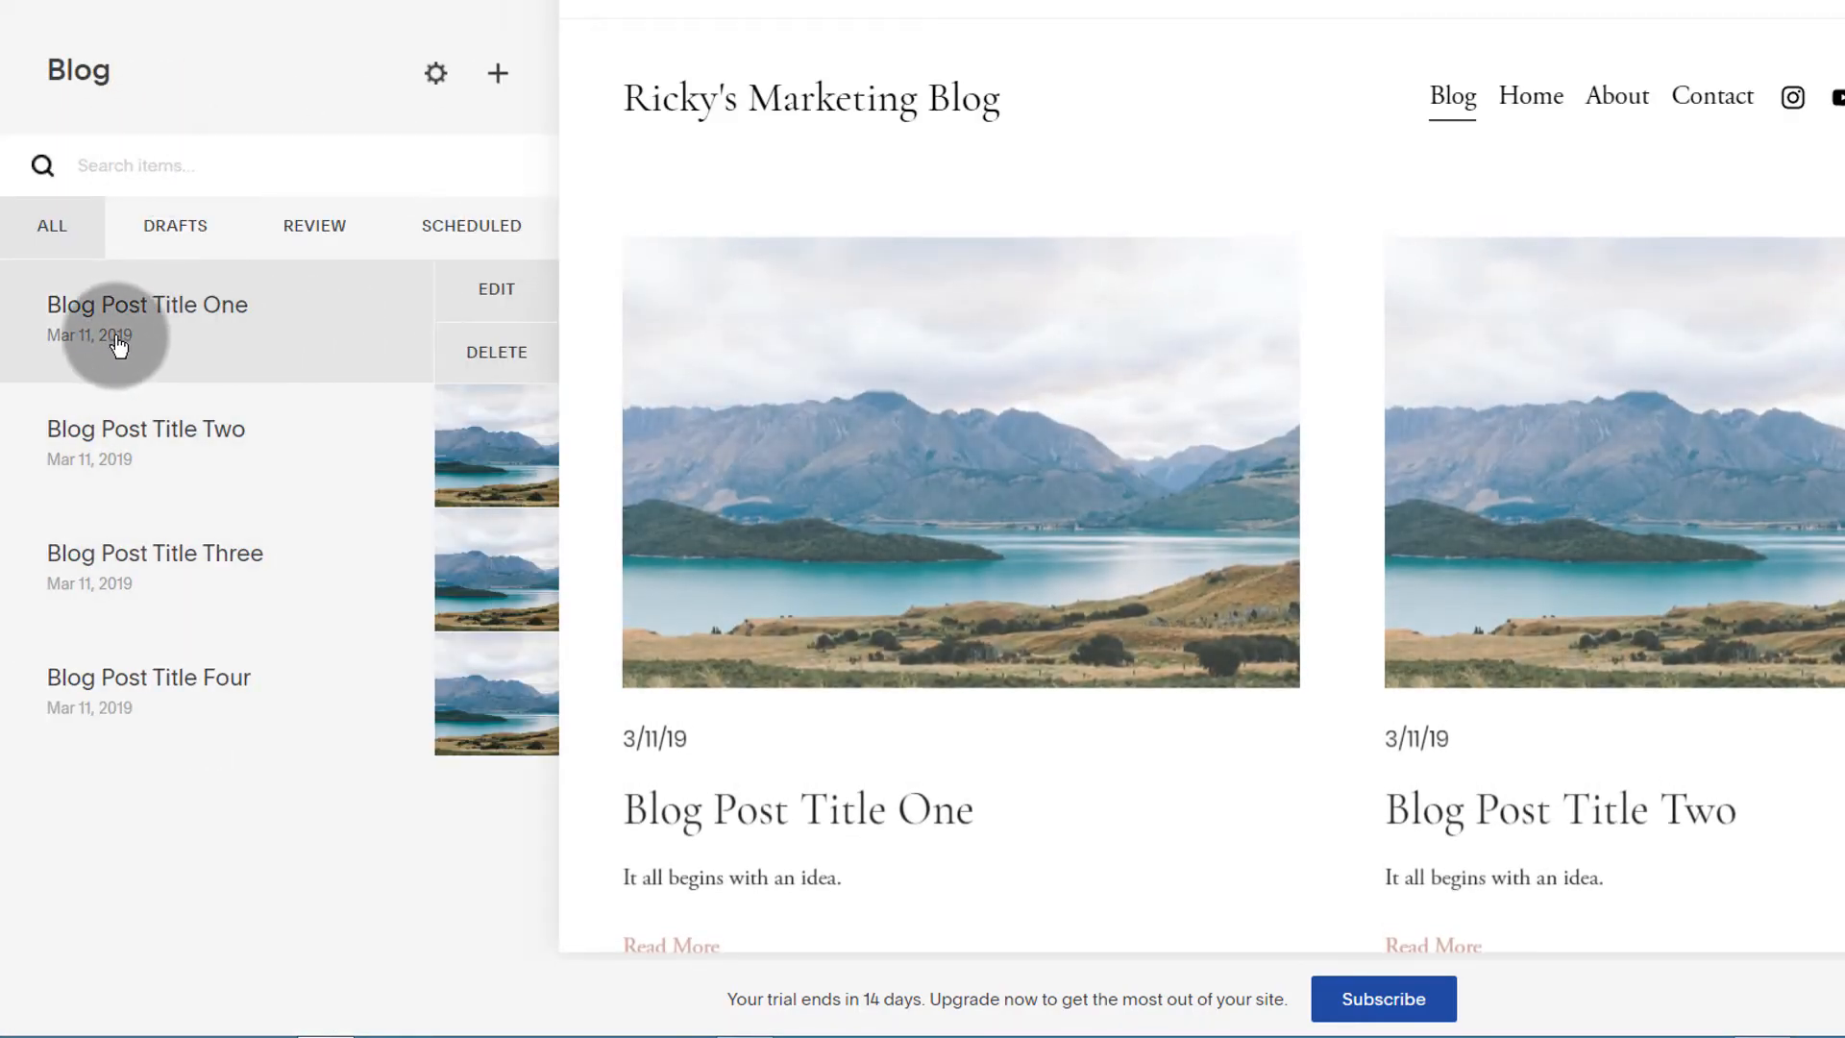
{"action": "mouse_move", "coordinate": [445, 733]}
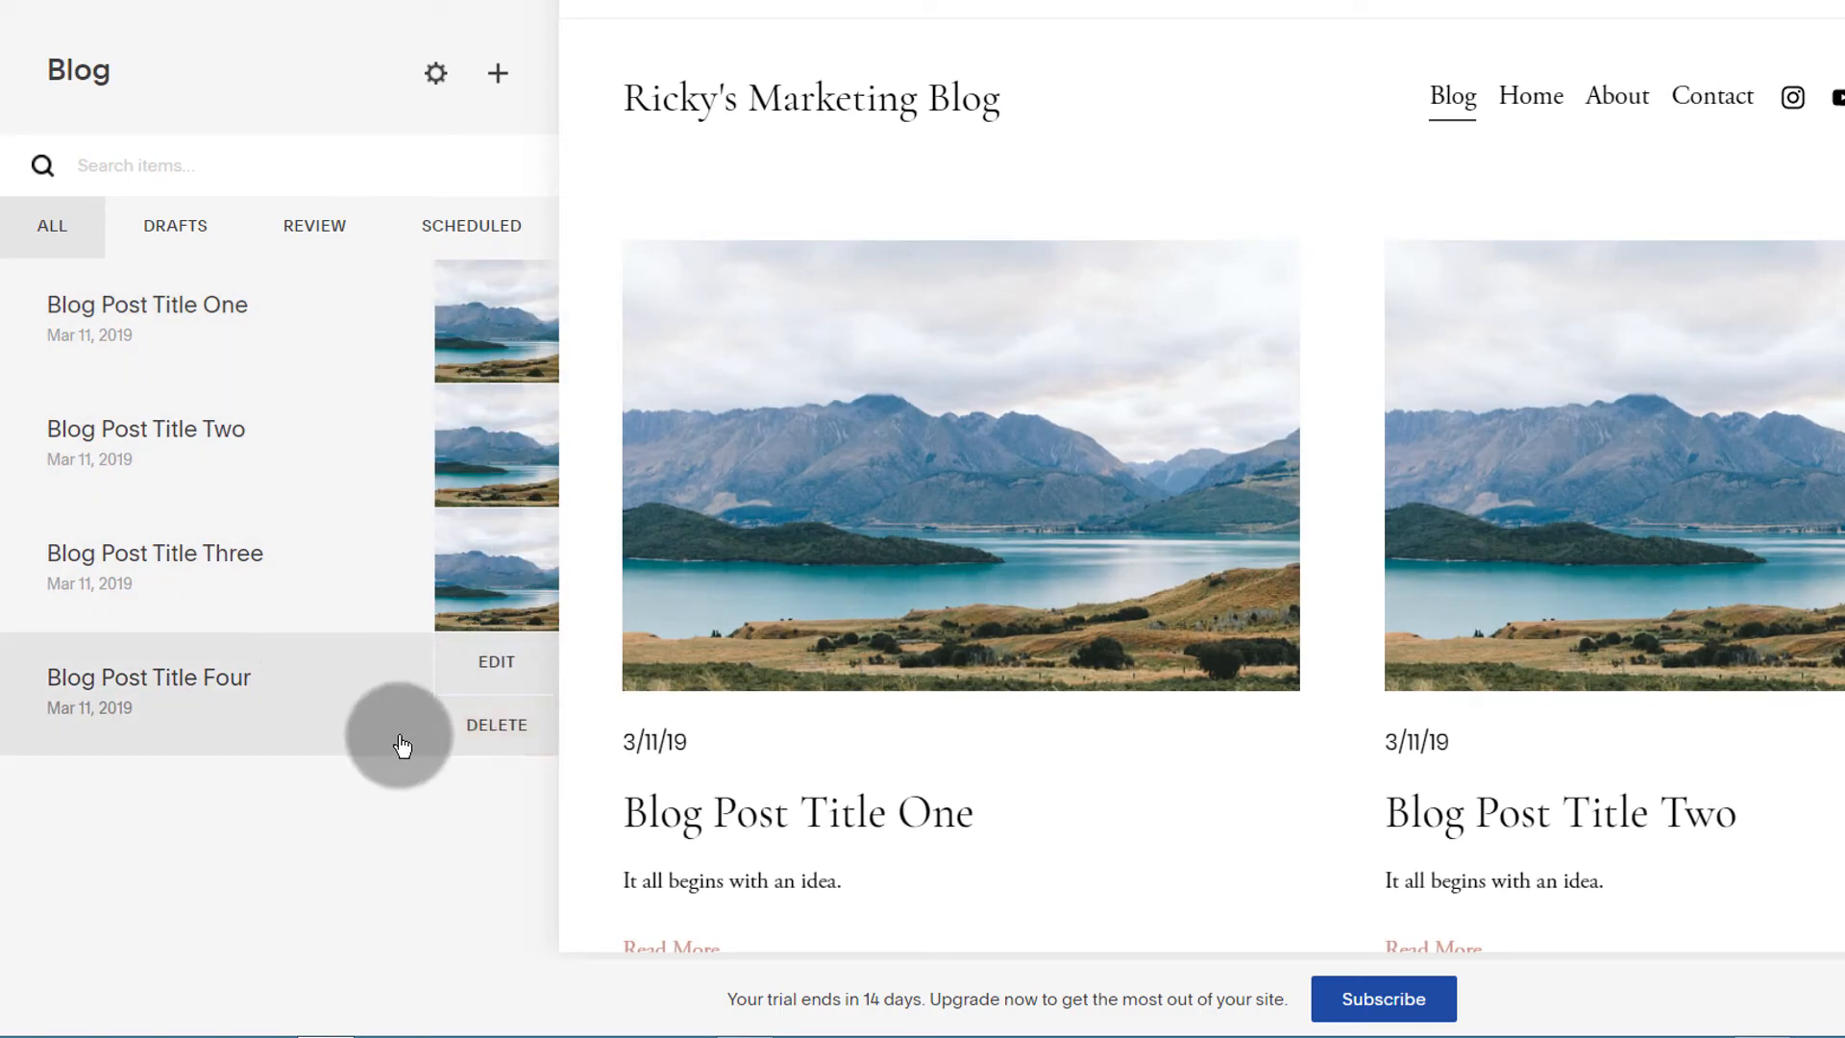
{"action": "left_click", "coordinate": [491, 728]}
{"action": "left_click", "coordinate": [603, 801]}
Open Blog Post Title Three in the editor, exit discarding any changes, and return to the page list
{"action": "mouse_move", "coordinate": [497, 580]}
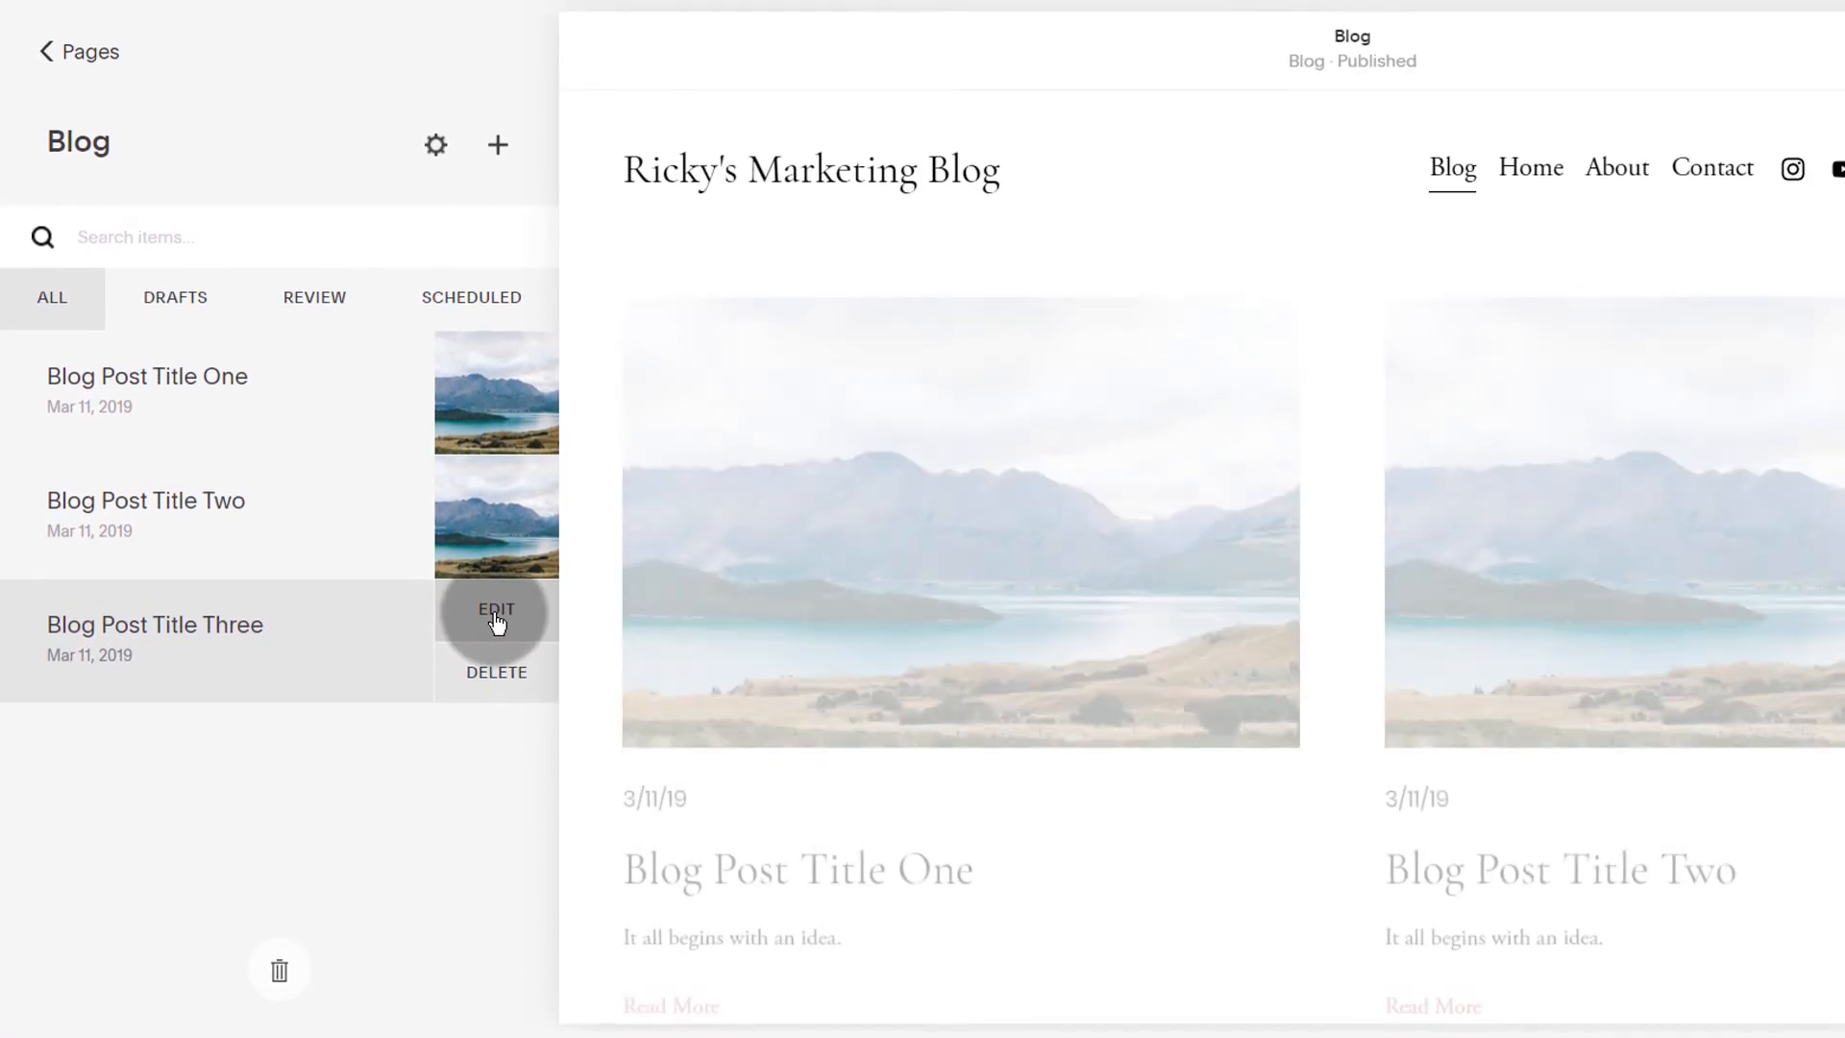
{"action": "left_click", "coordinate": [497, 581]}
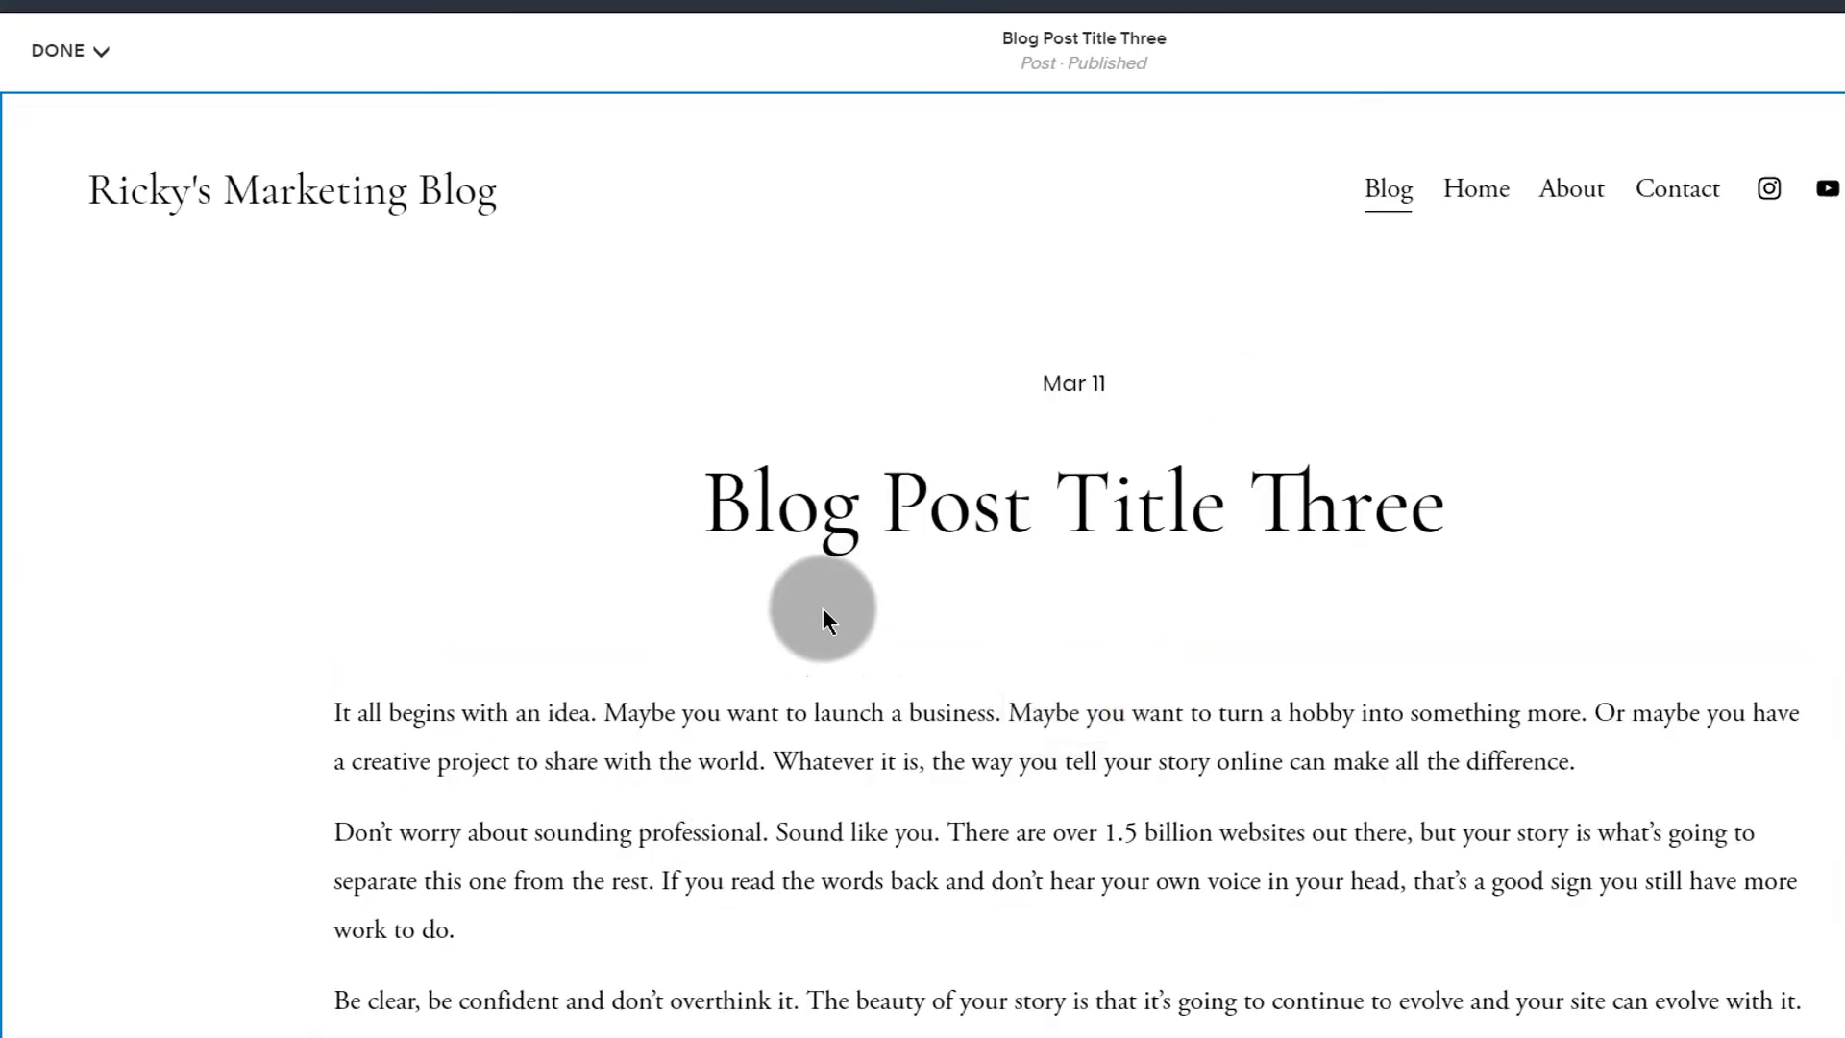
{"action": "left_click", "coordinate": [77, 52]}
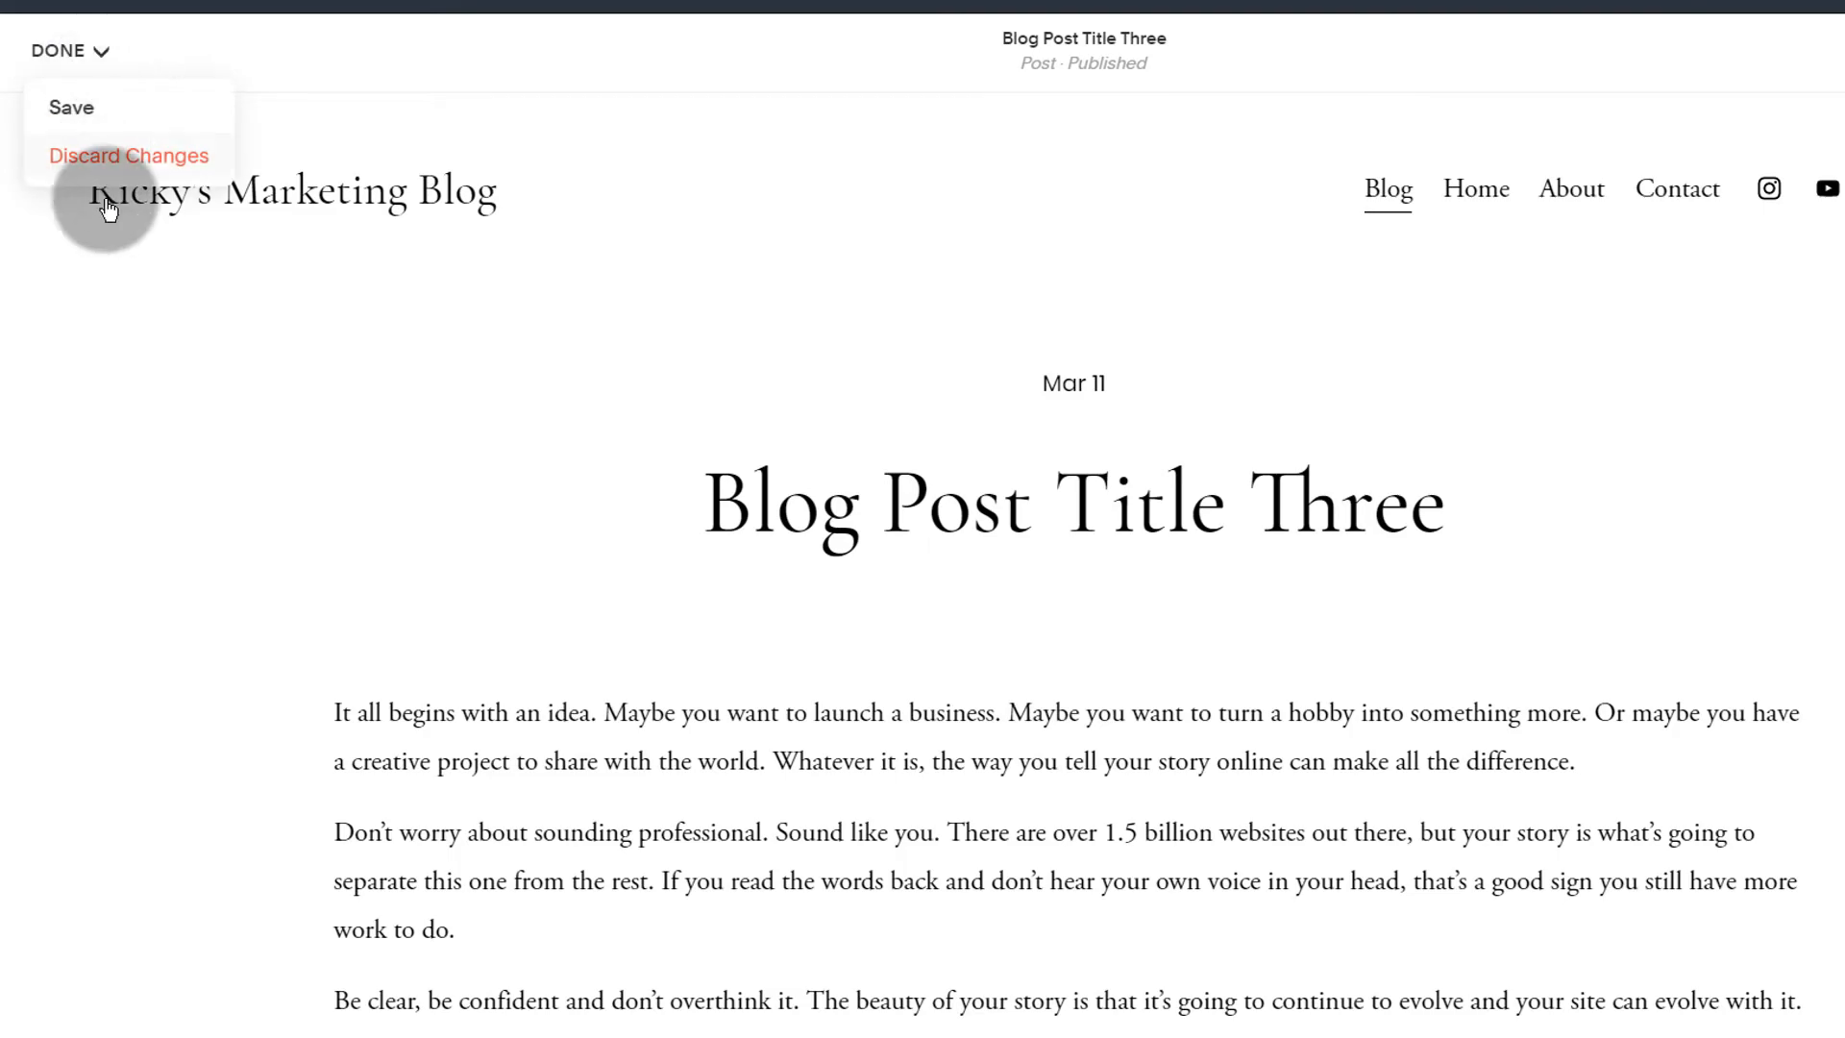
{"action": "left_click", "coordinate": [92, 152]}
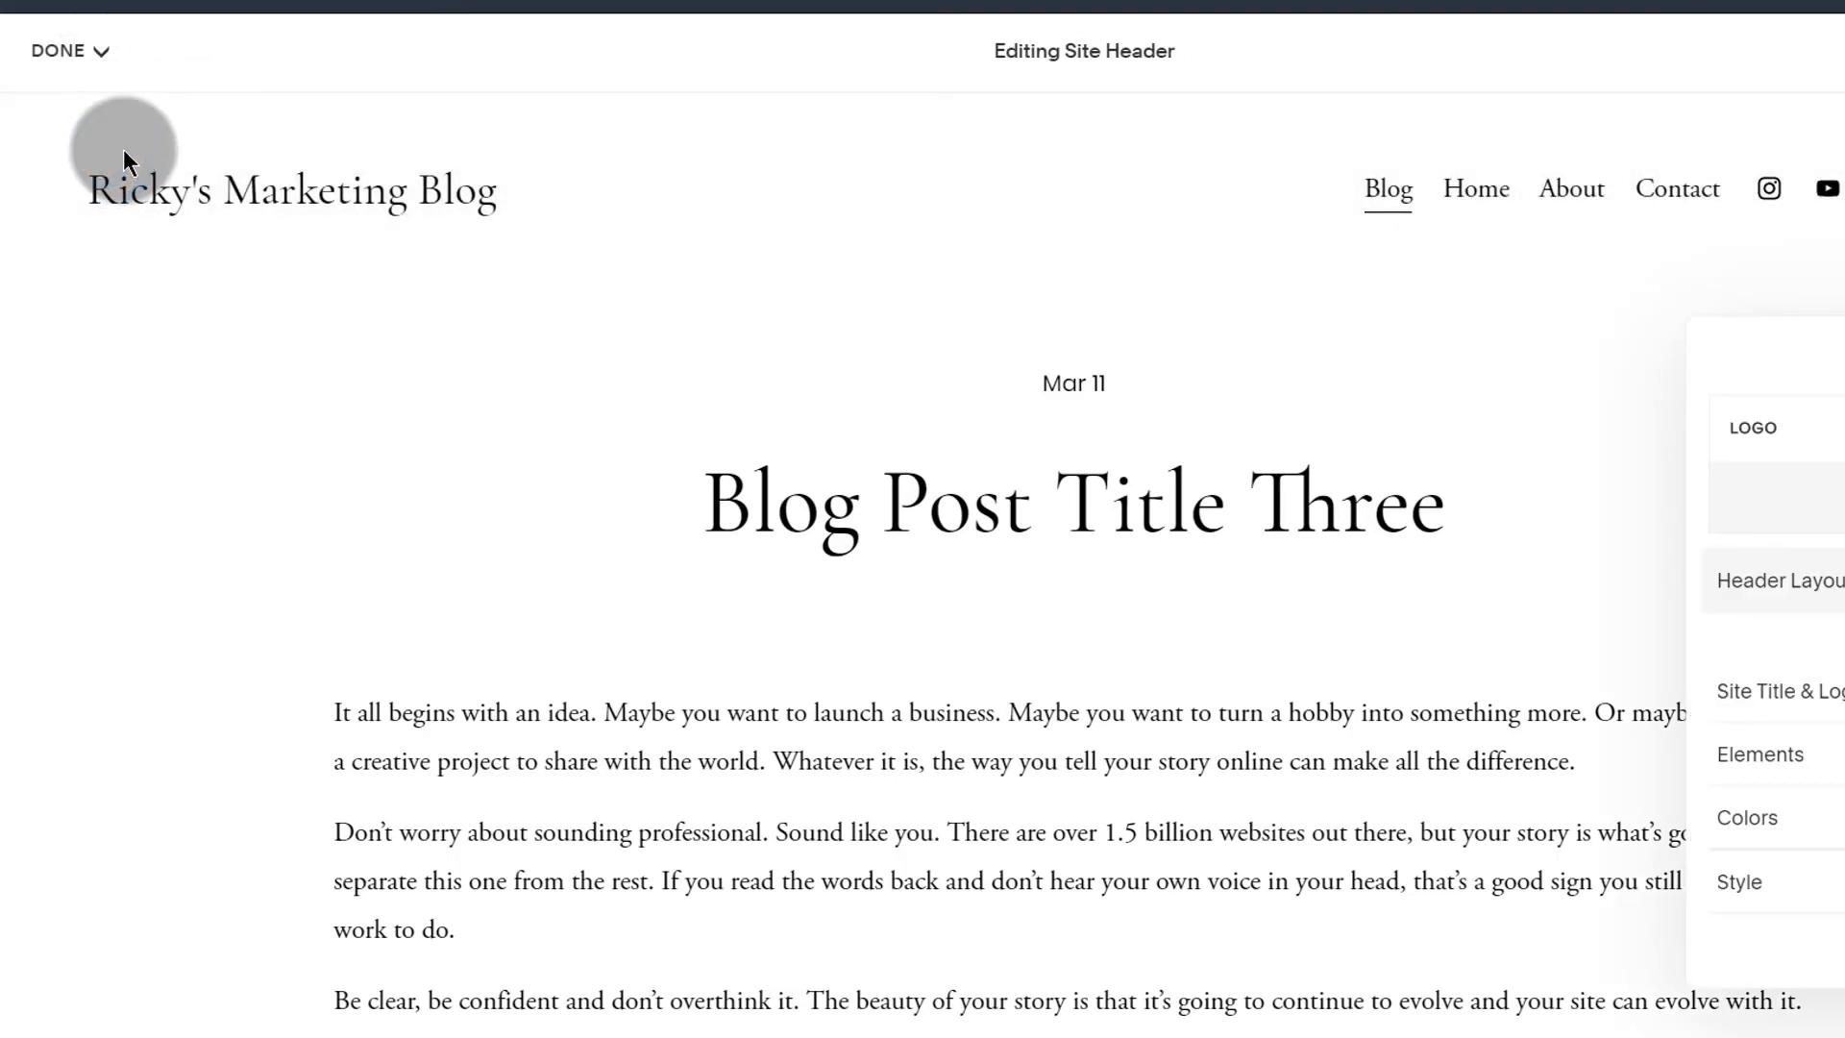
{"action": "left_click", "coordinate": [97, 53]}
{"action": "left_click", "coordinate": [77, 164]}
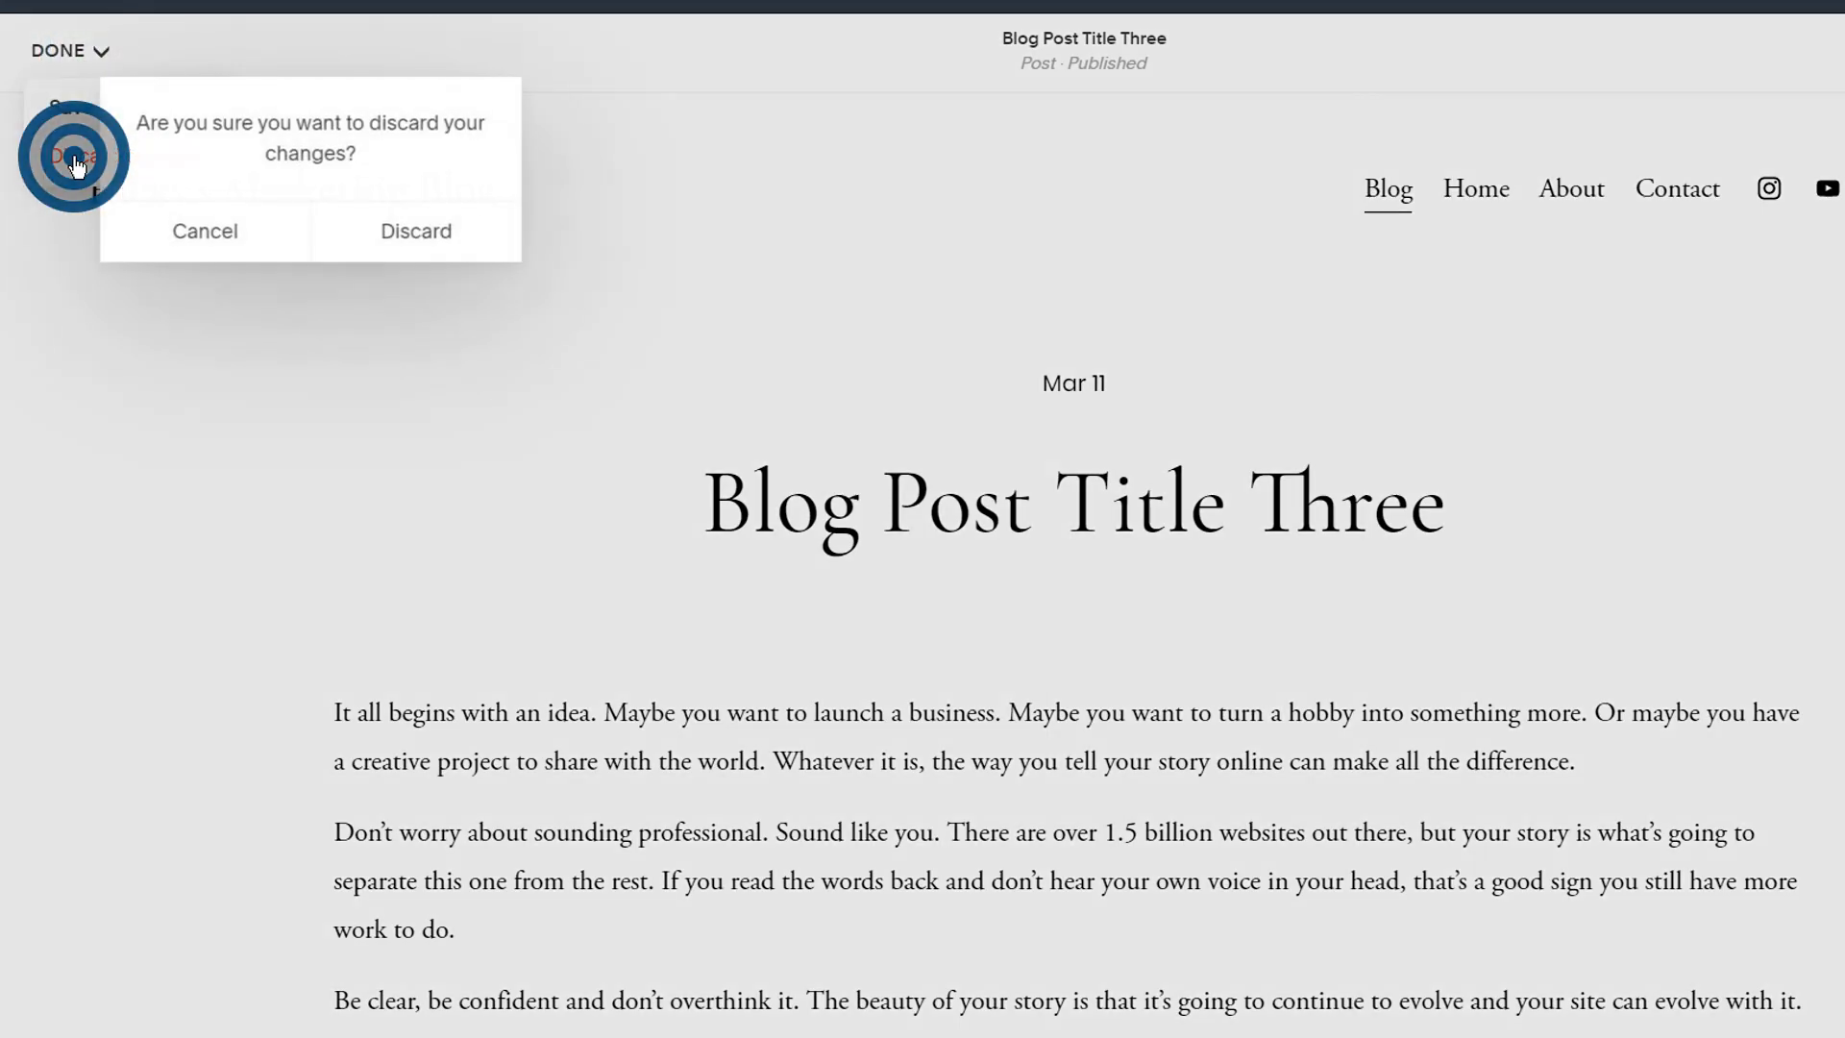
{"action": "left_click", "coordinate": [399, 245]}
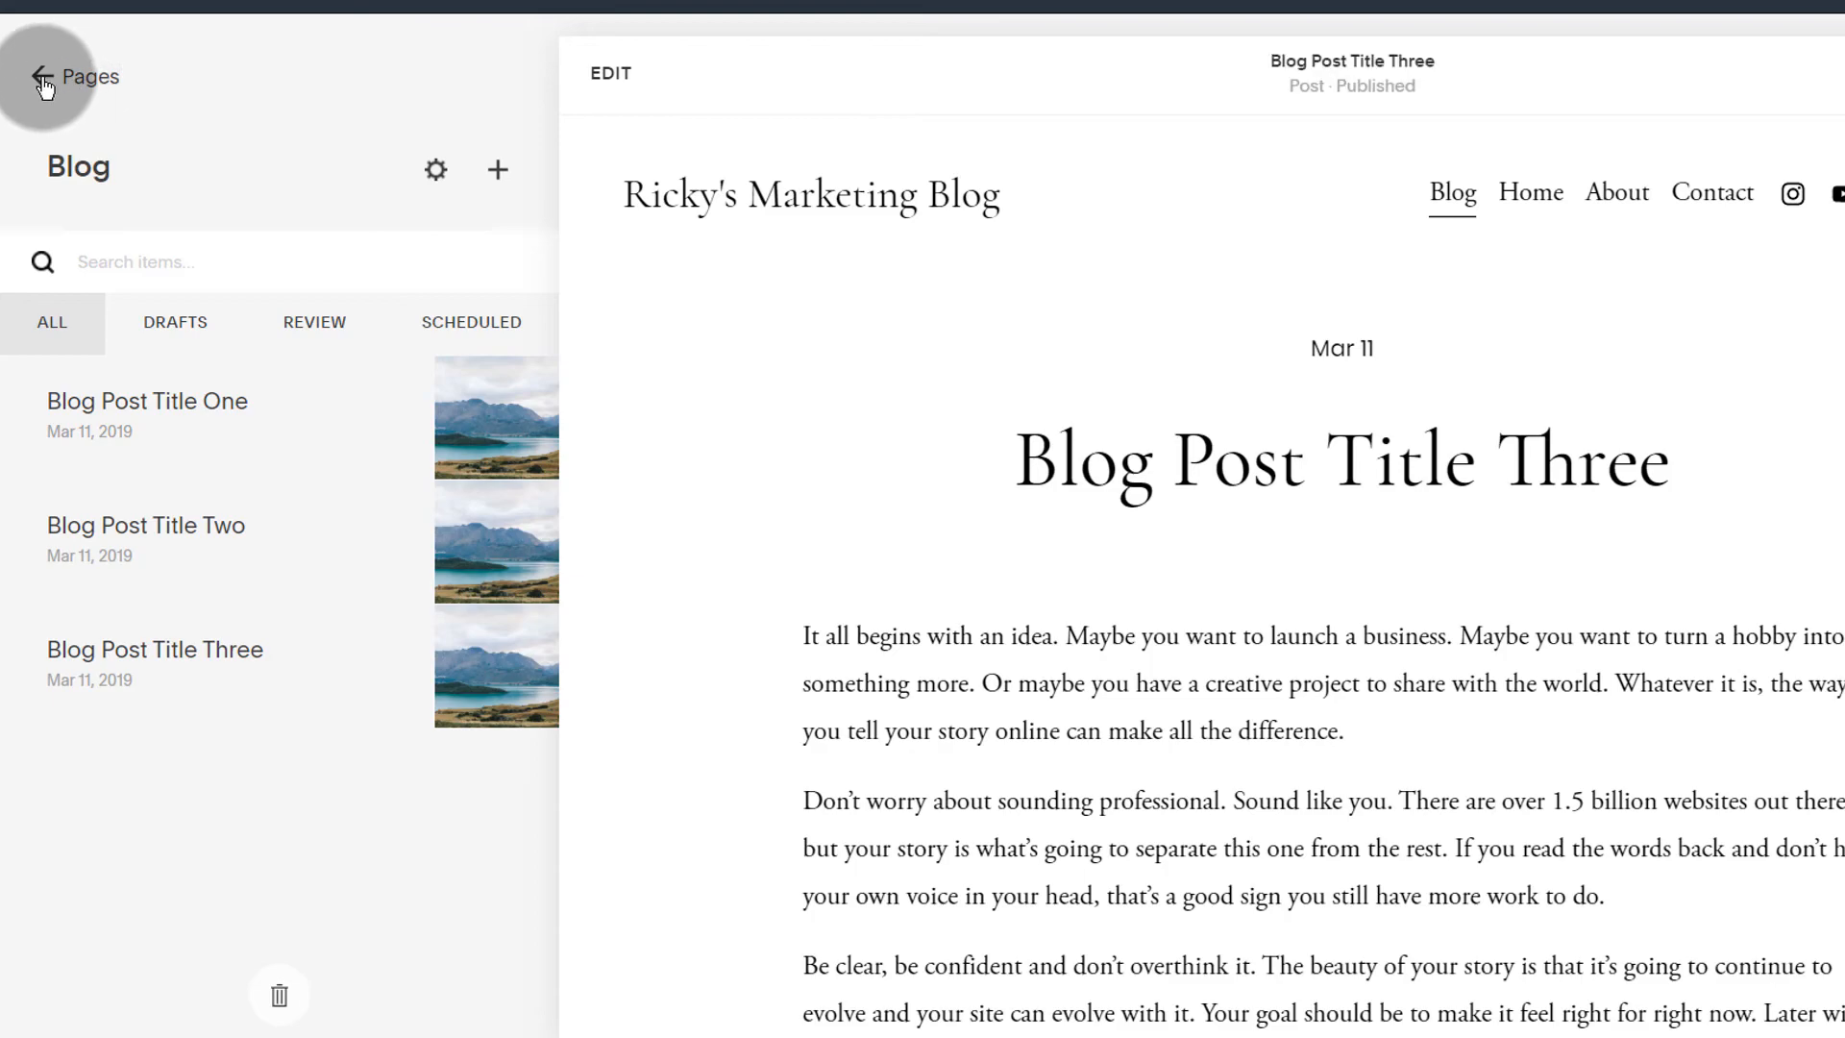
{"action": "left_click", "coordinate": [44, 84]}
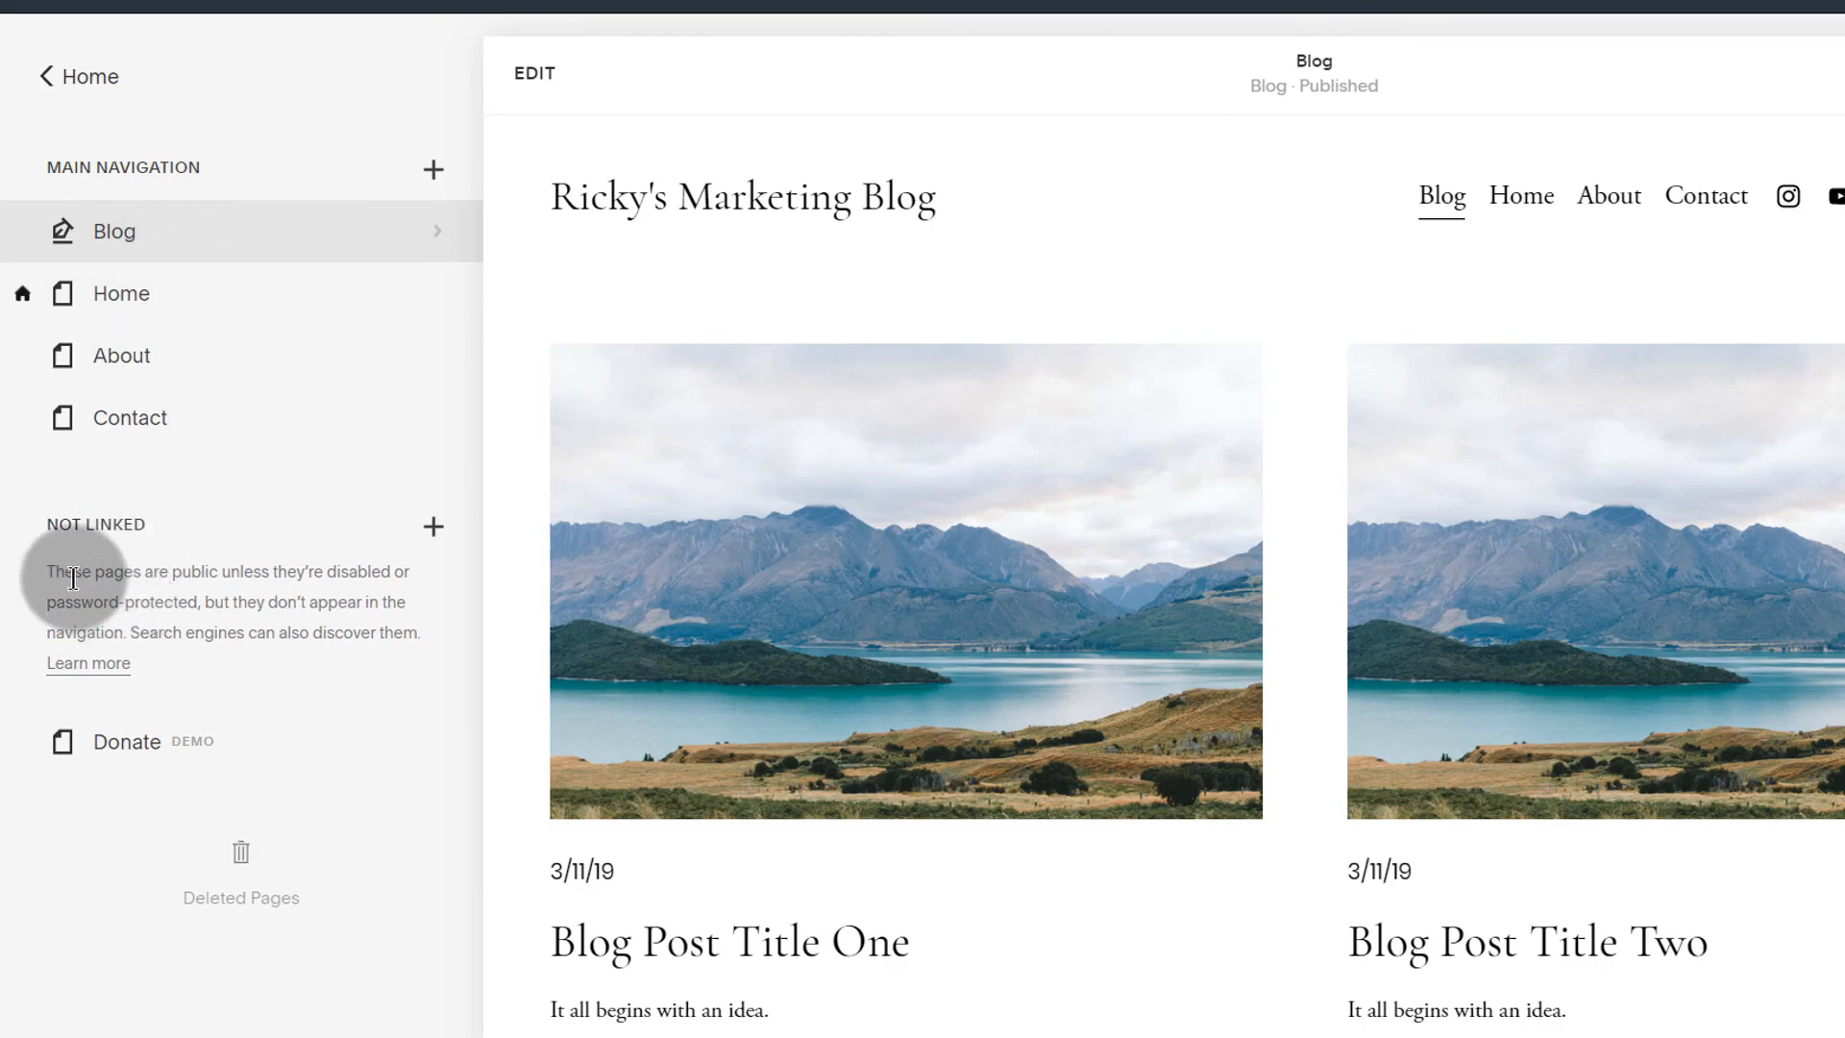
{"action": "left_click_drag", "start_coordinate": [50, 524], "coordinate": [146, 525]}
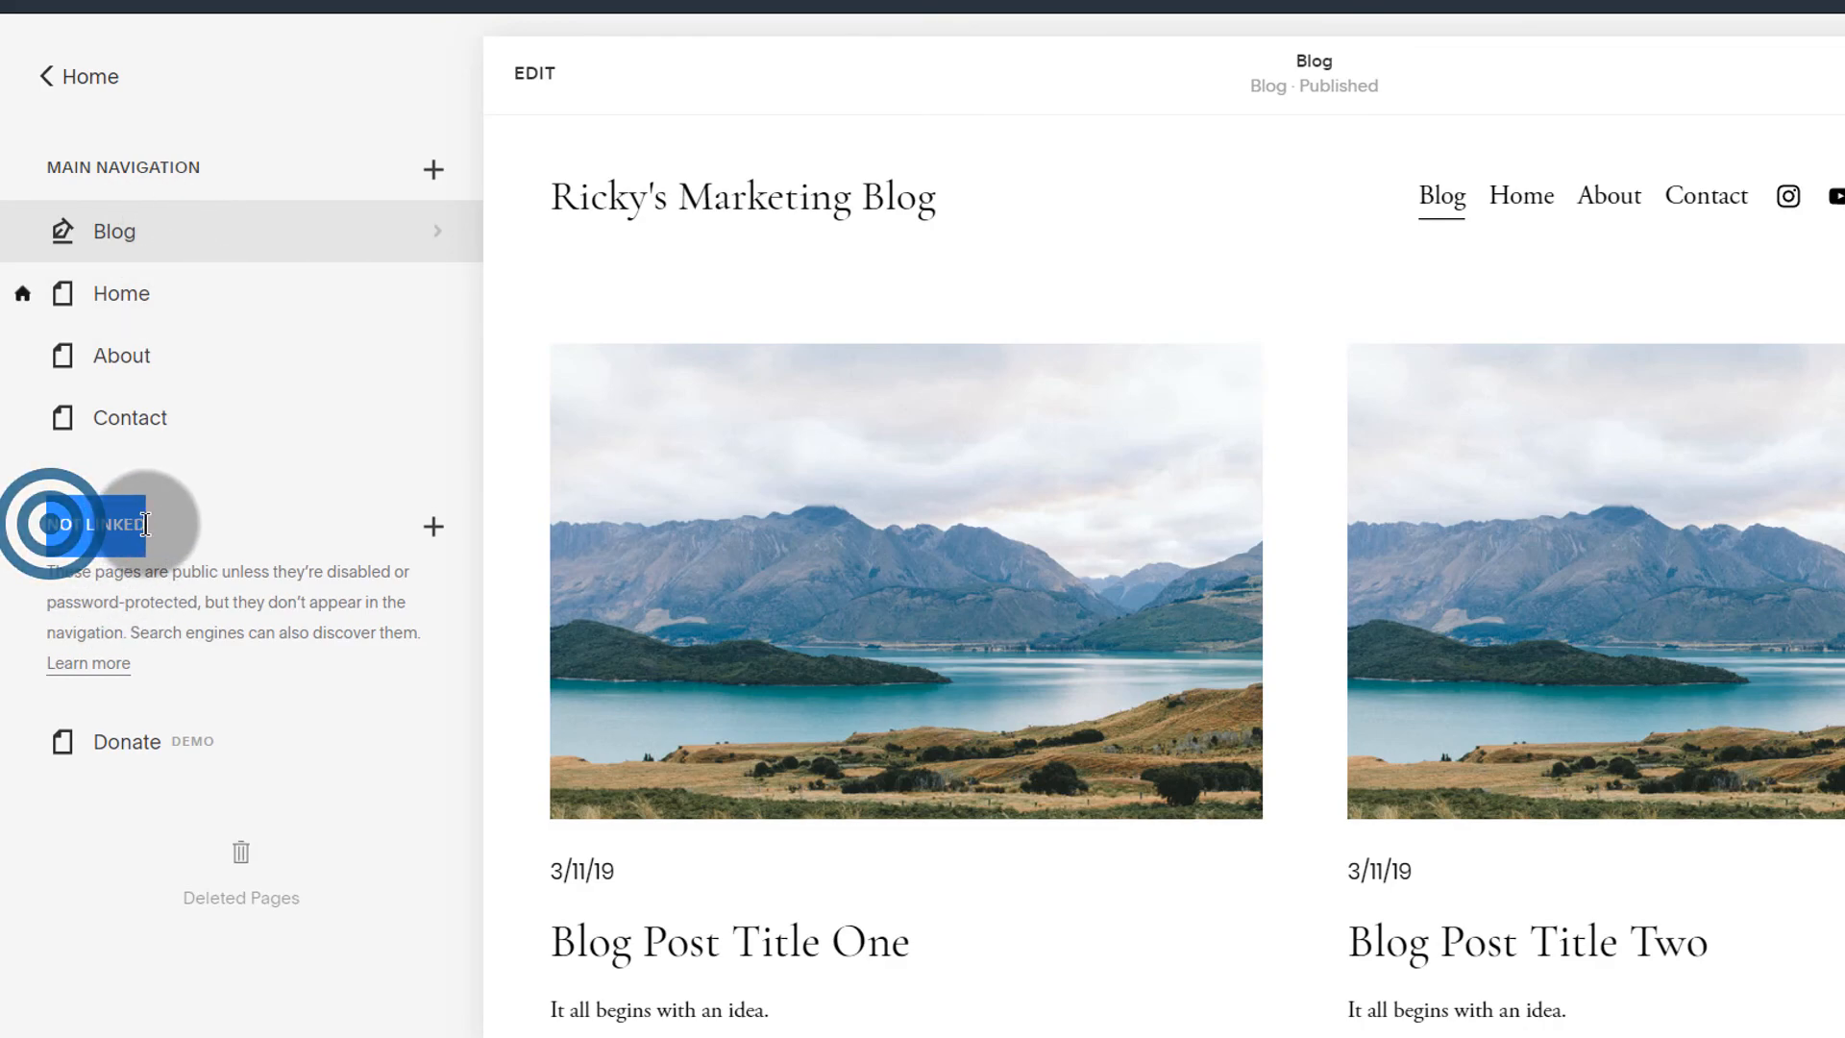
{"action": "left_click", "coordinate": [166, 545]}
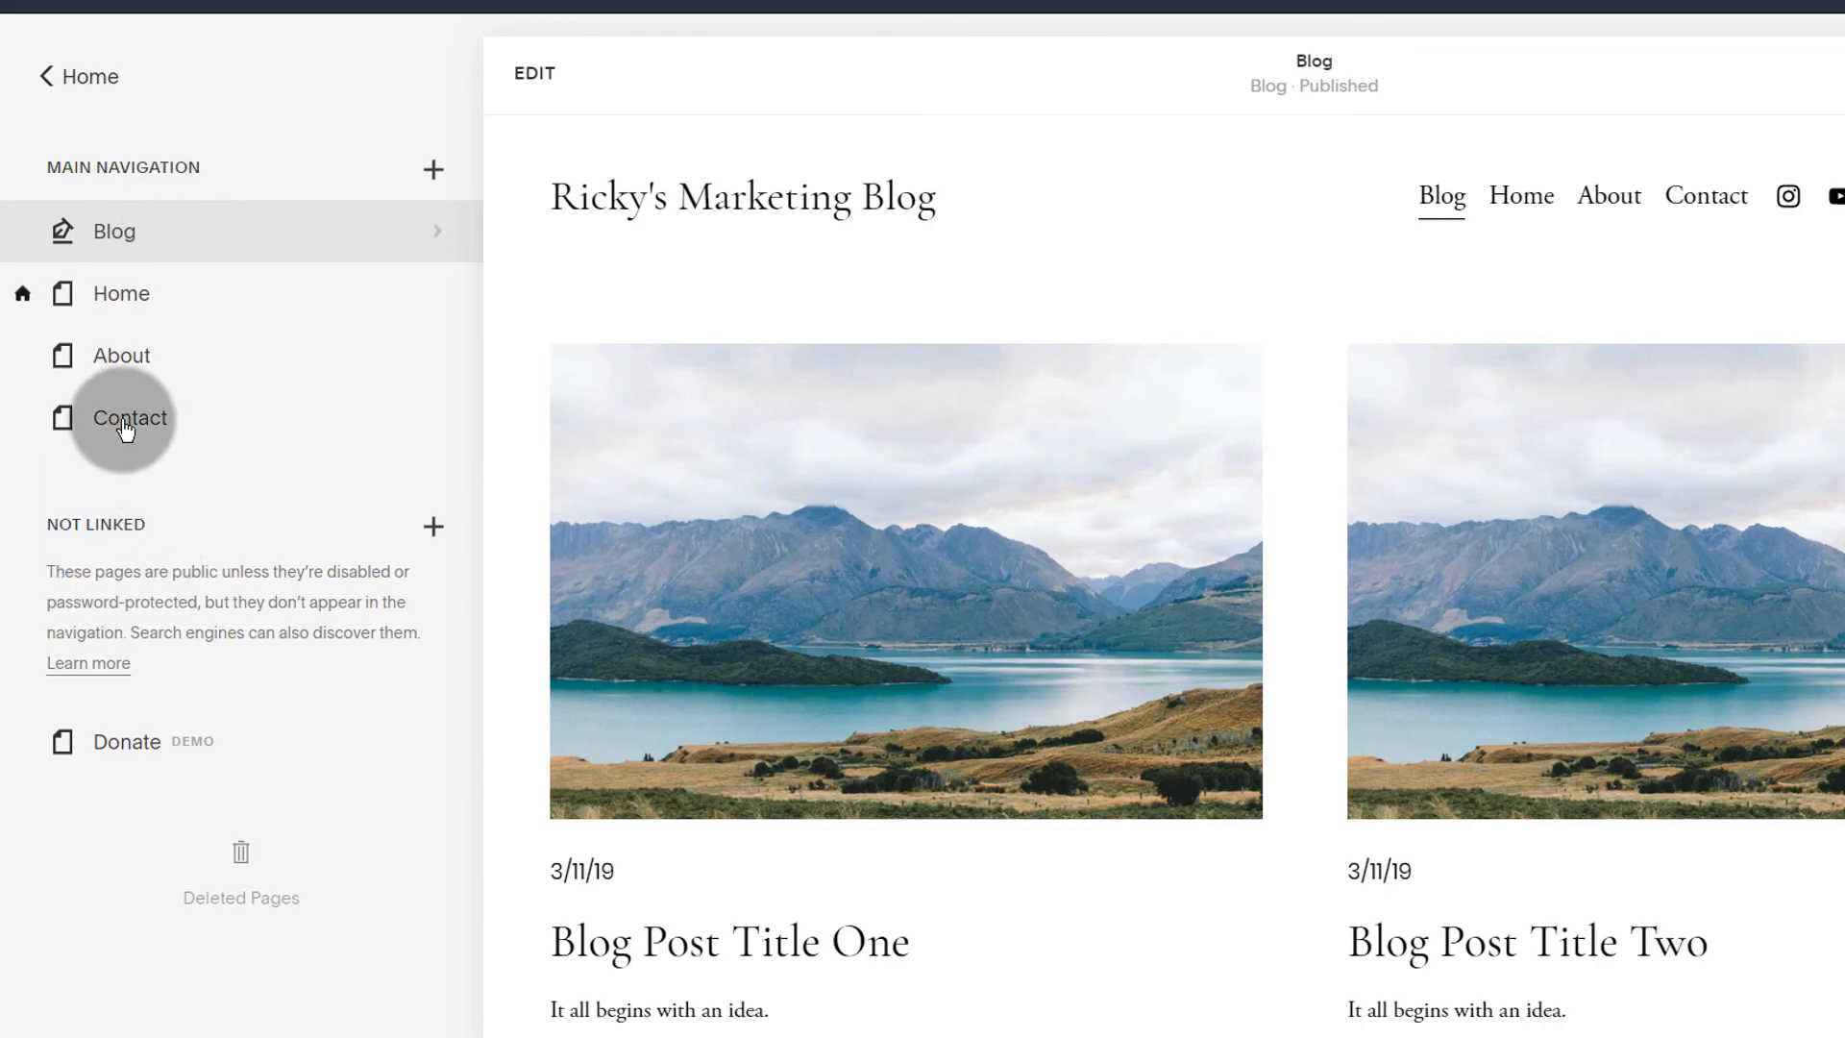